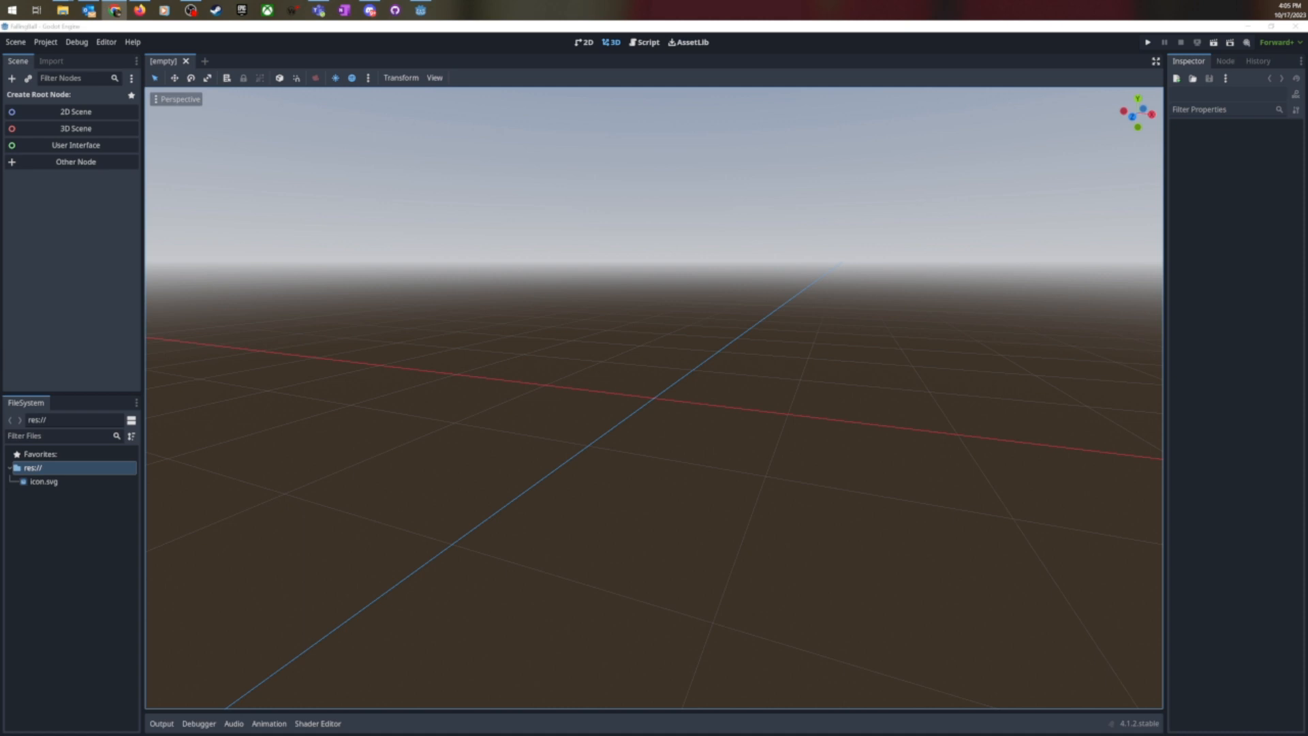
middle_drag(709, 461, 726, 467)
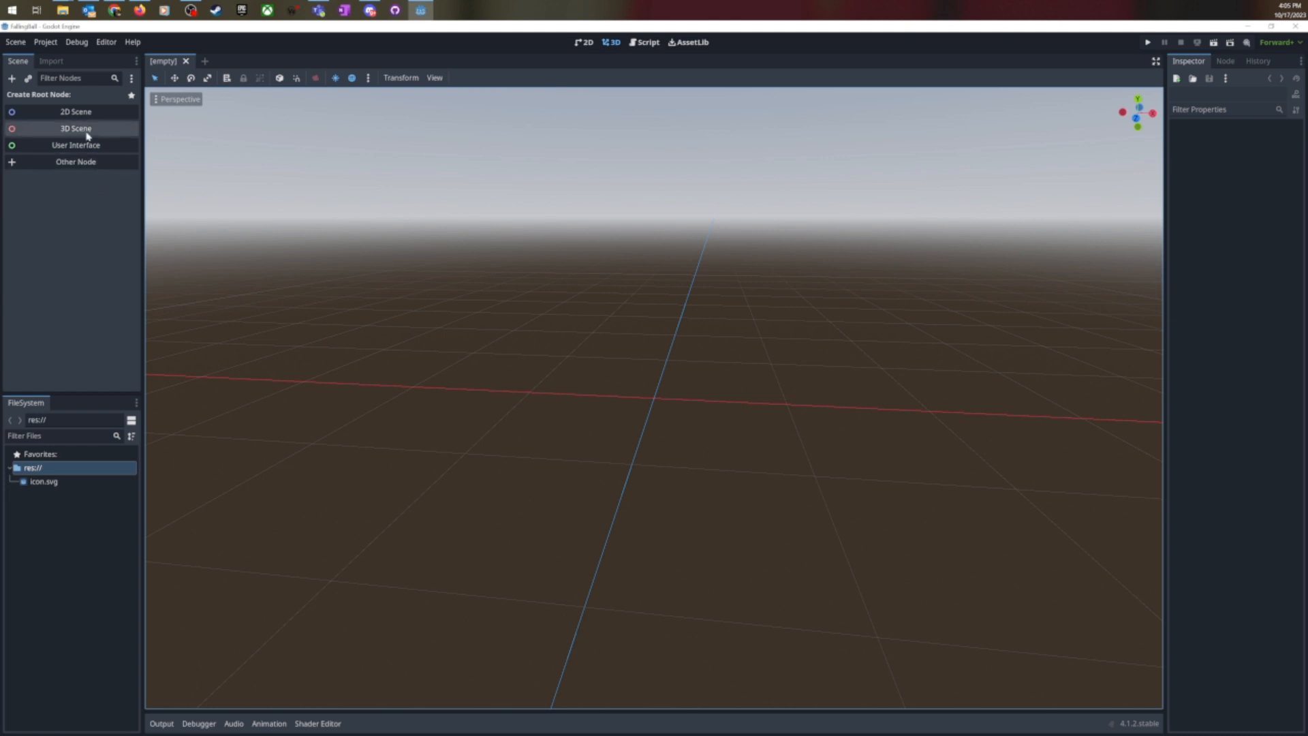
click(83, 128)
key(ctrl+z)
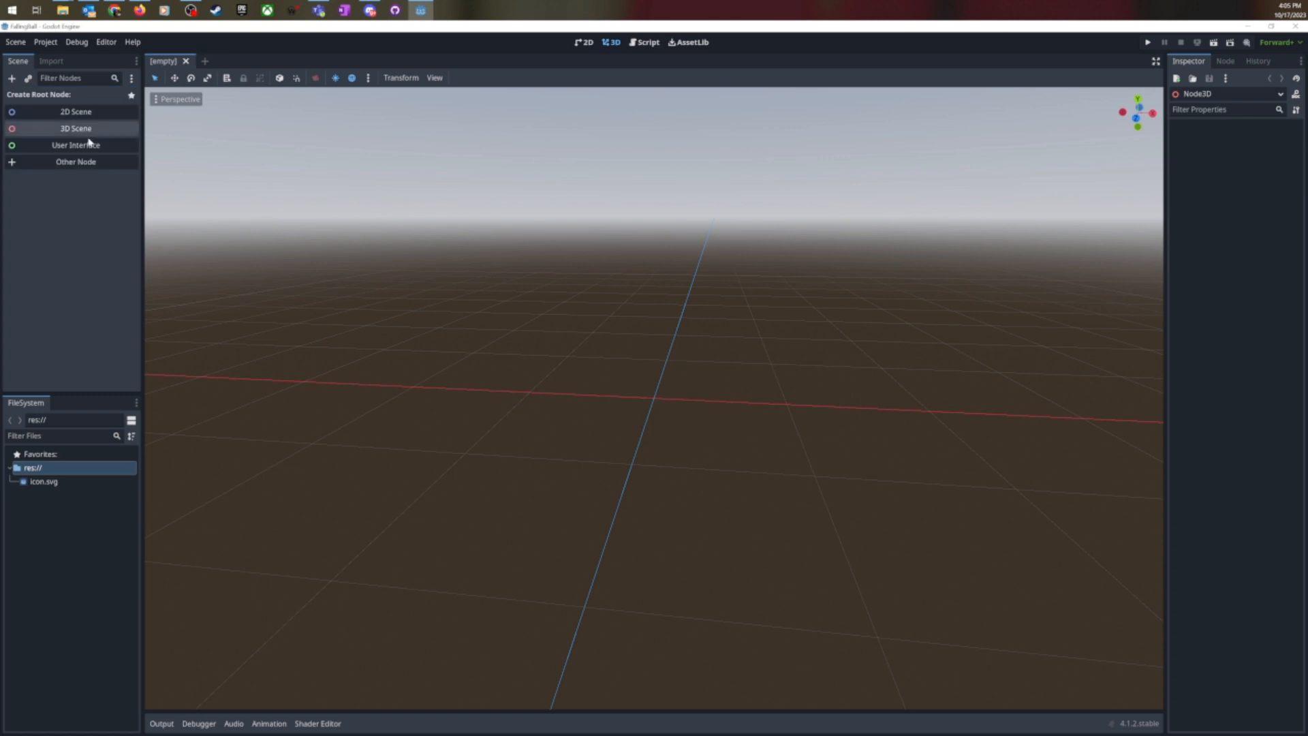
Create a MeshInstance3D node as the root of the empty scene.
click(80, 163)
text(mesh)
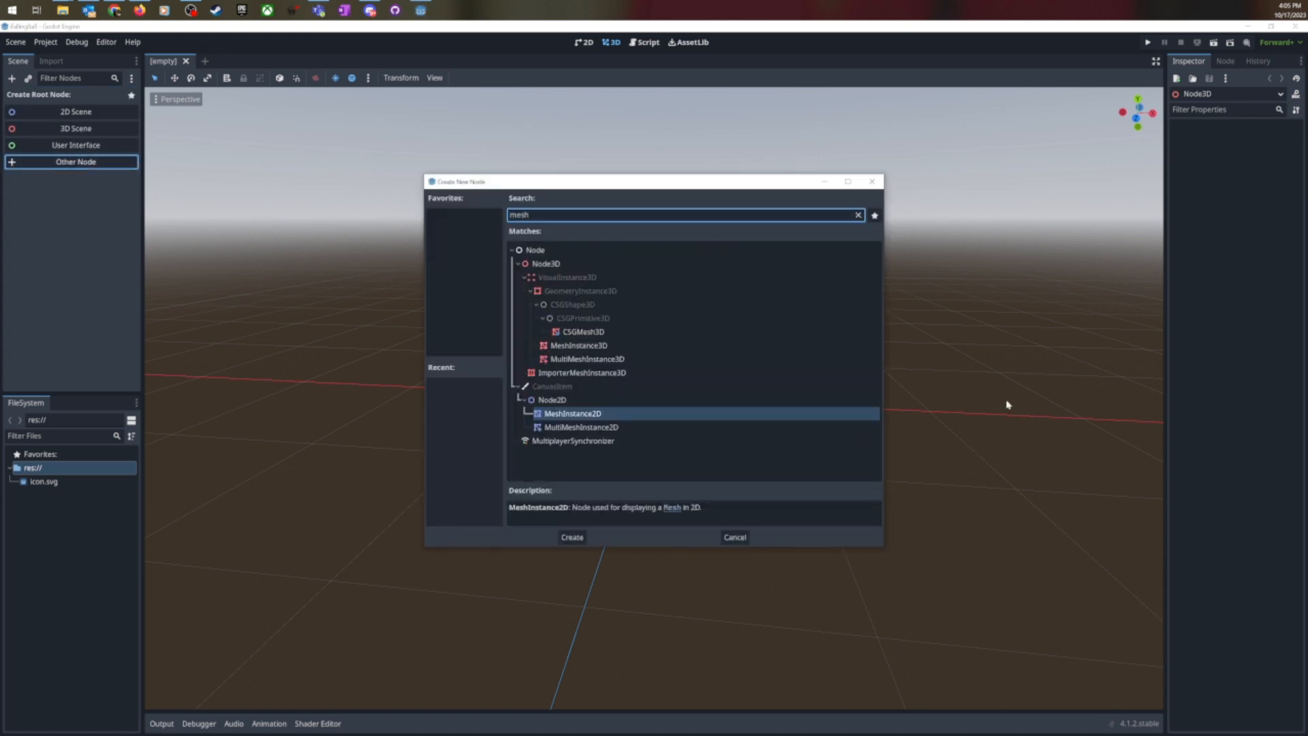
double_click(579, 345)
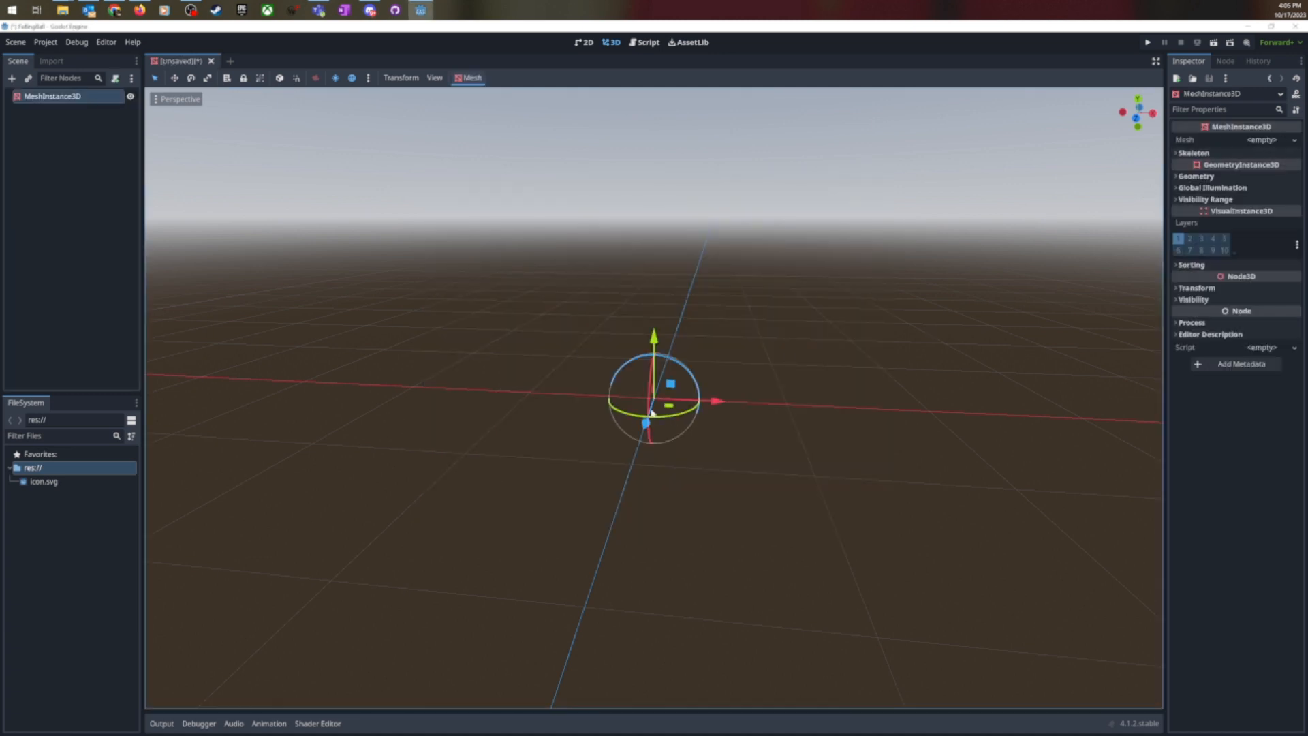
Assign a new BoxMesh to the MeshInstance3D node's mesh property.
middle_drag(672, 420, 654, 438)
scroll(731, 441, up, 5)
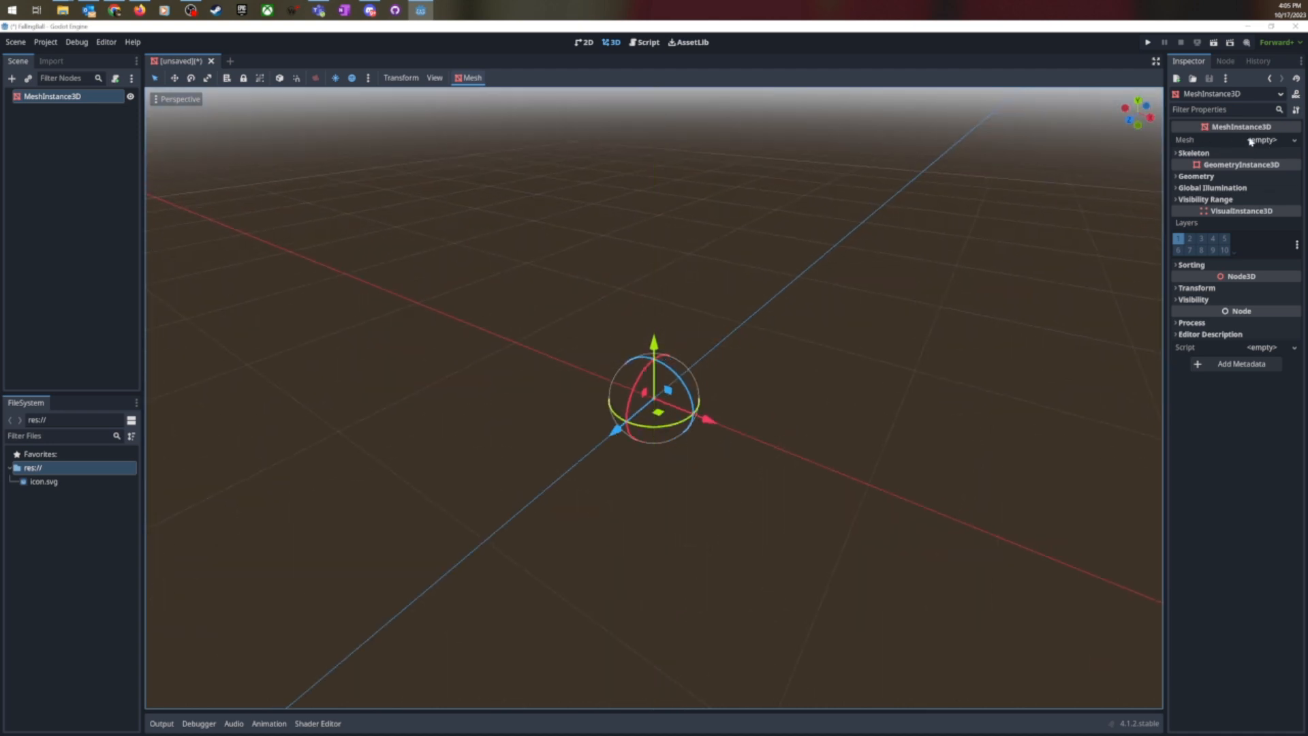
click(1276, 140)
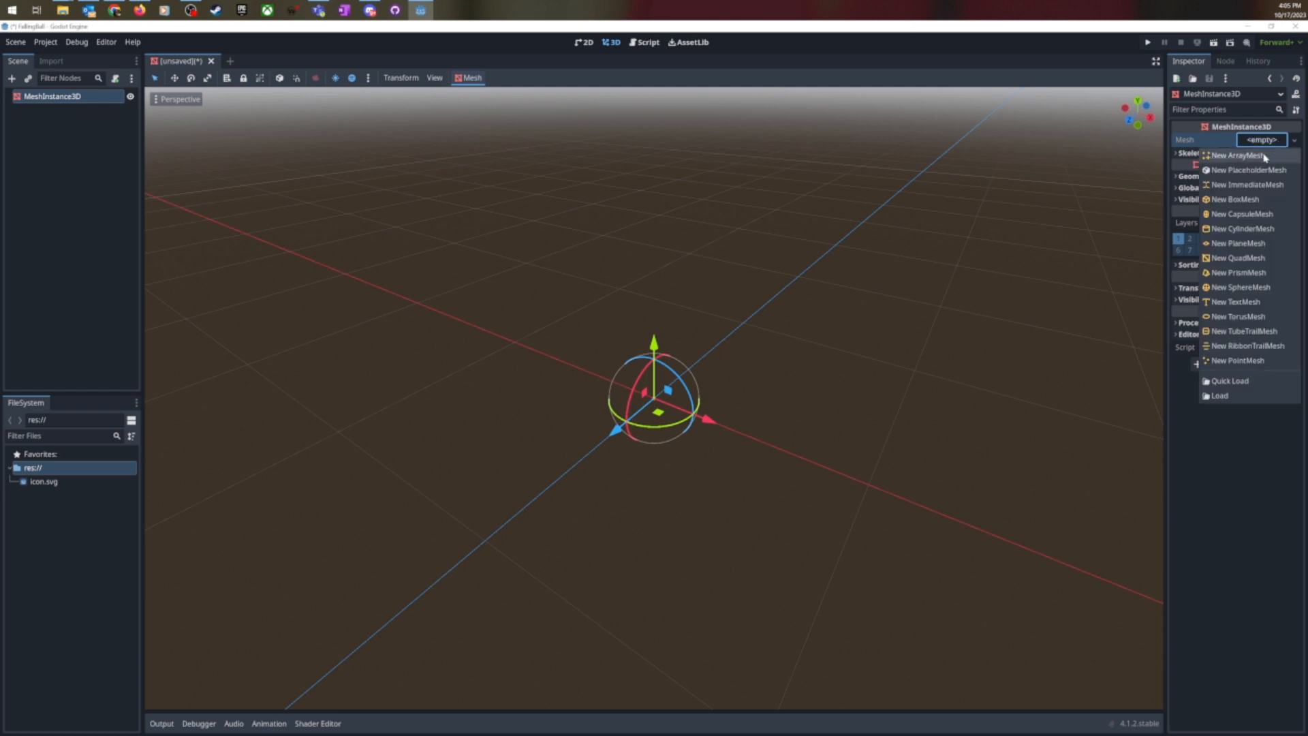
click(1255, 200)
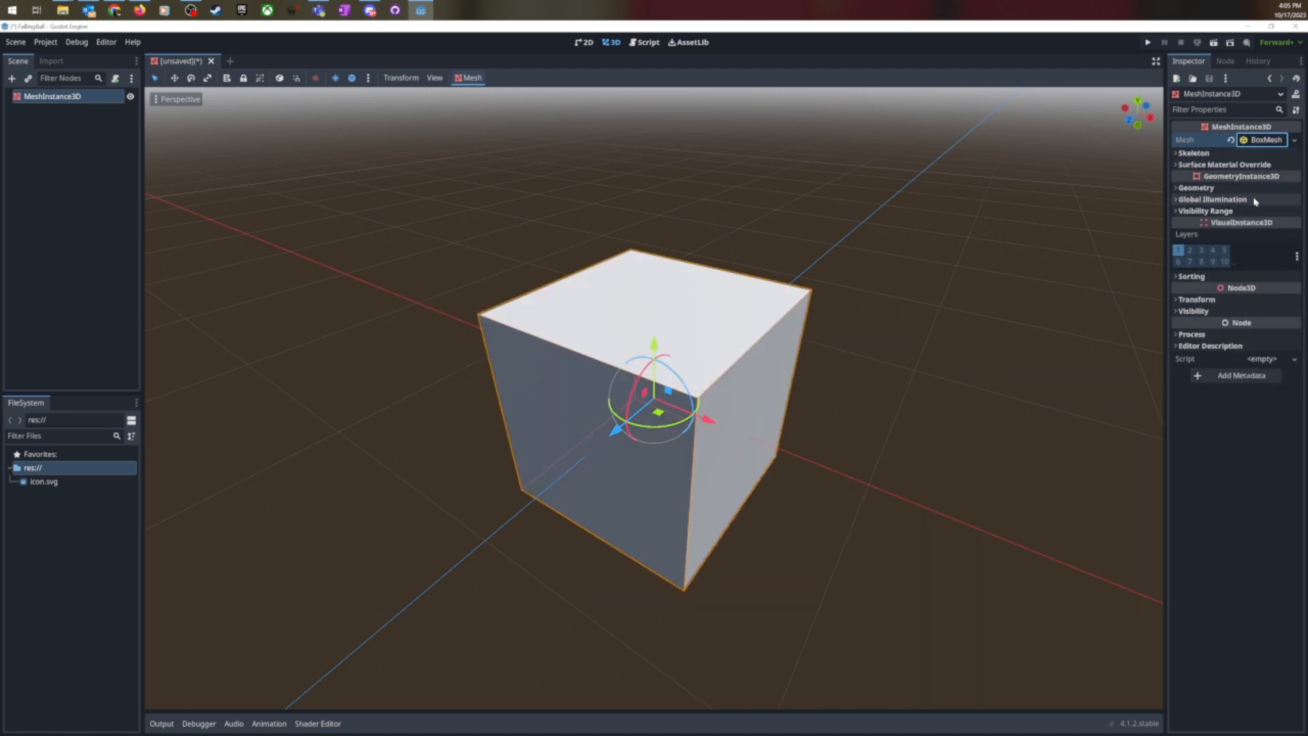
Rename the MeshInstance3D node as Ground.
double_click(65, 96)
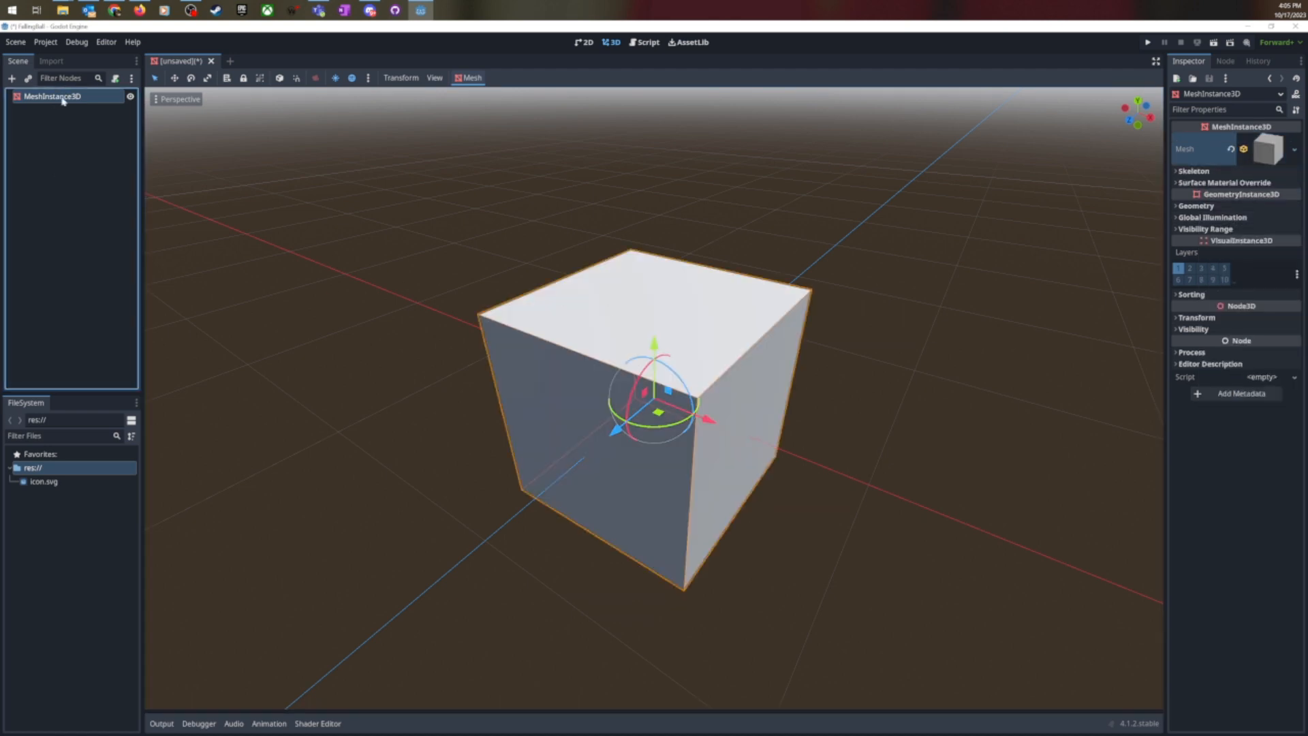
text(Ground)
key(Return)
Set the Ground box mesh's size to 10 m in x and 10 m in z.
scroll(652, 451, down, 3)
middle_drag(652, 451, 709, 436)
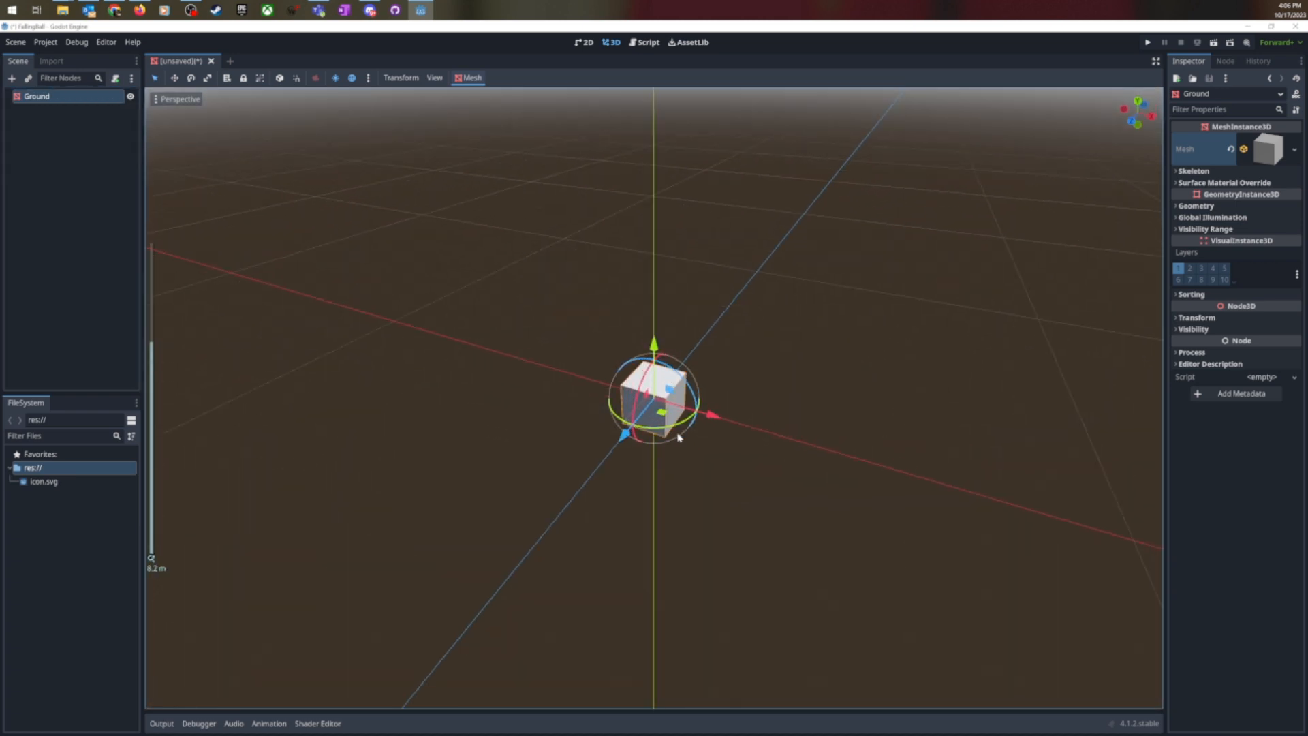
scroll(709, 435, up, 6)
middle_drag(787, 458, 819, 453)
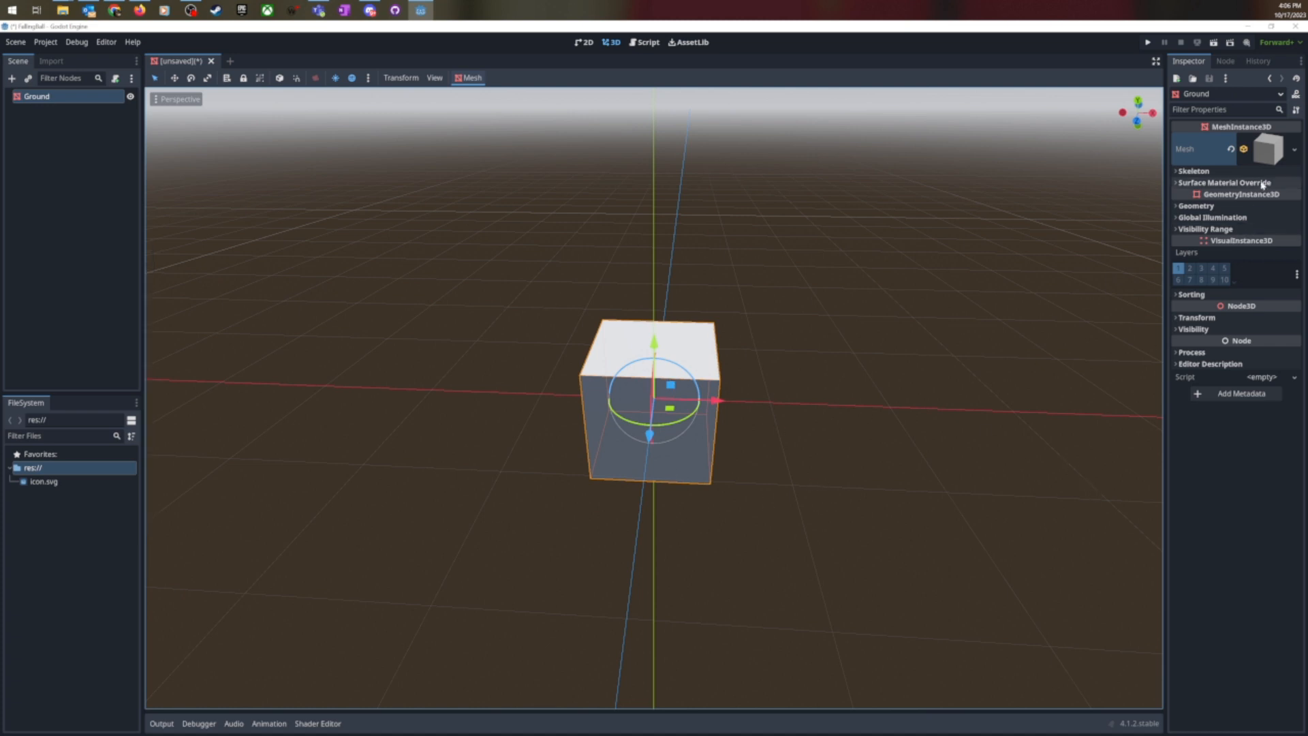
click(1265, 158)
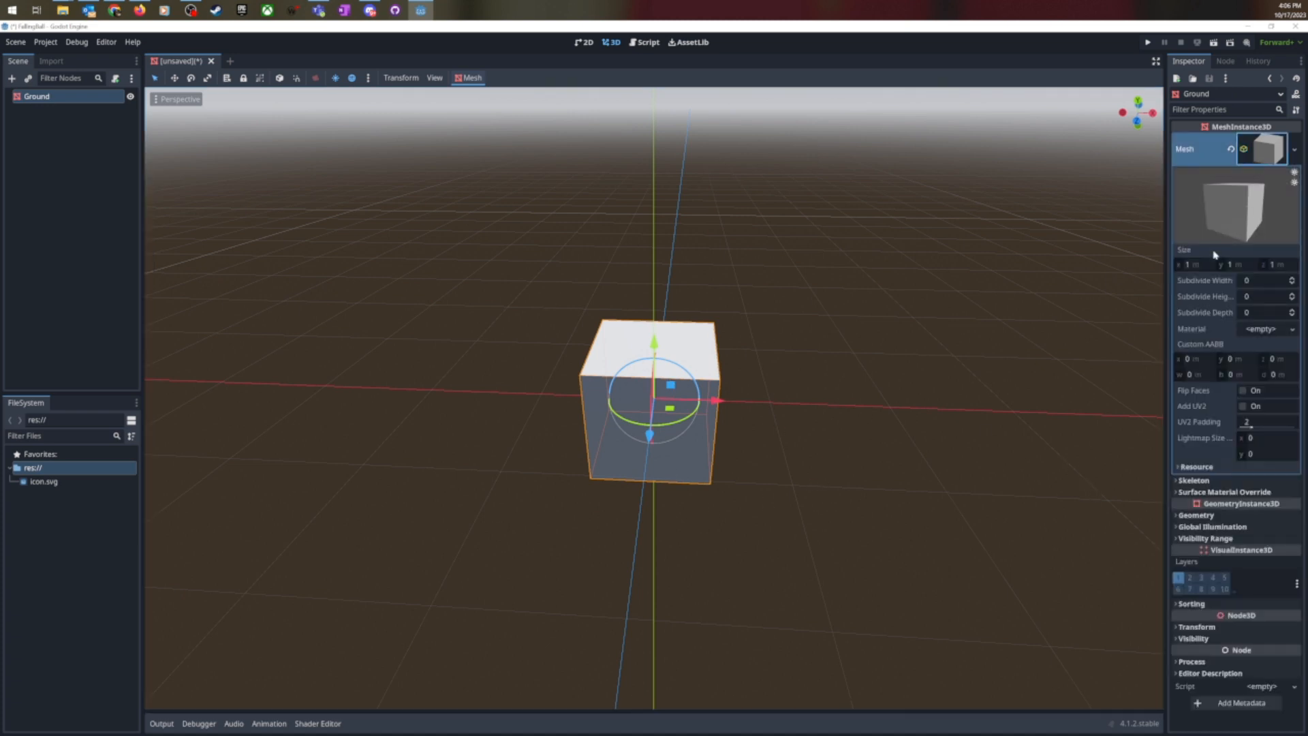
click(1189, 266)
text(10)
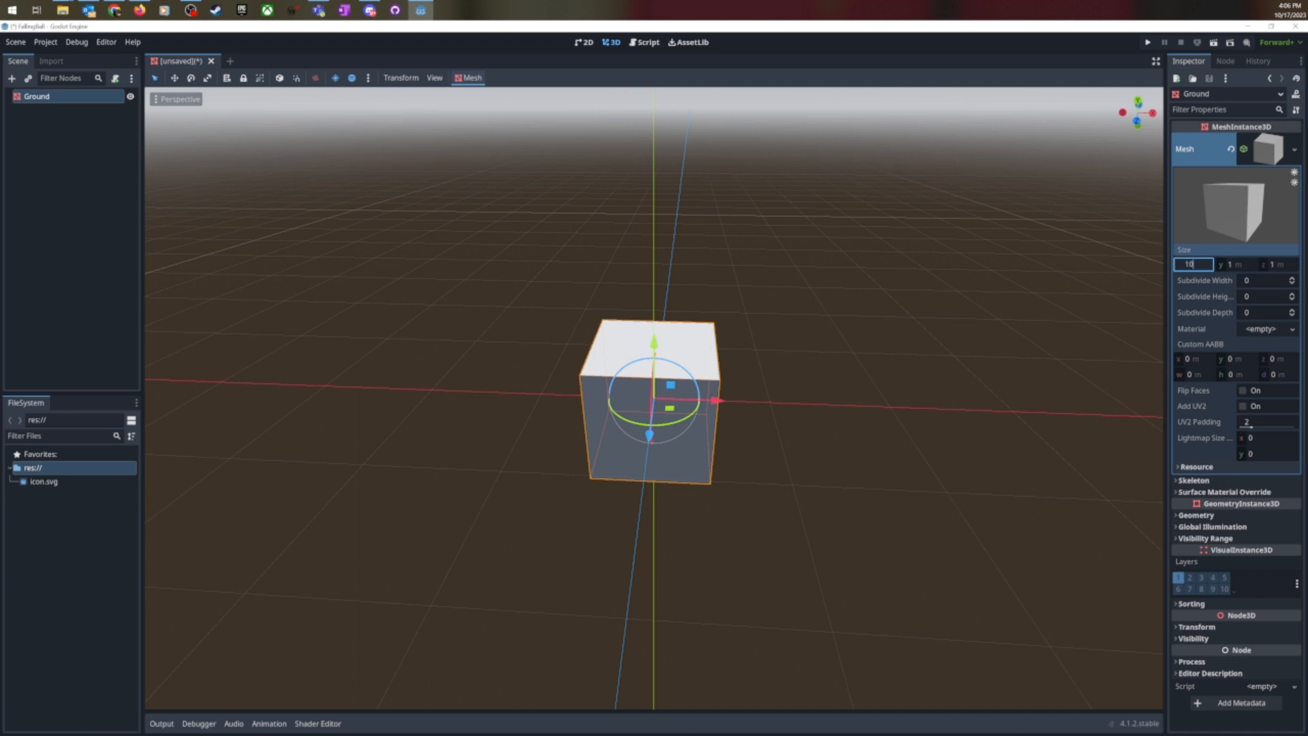
key(Tab)
key(Tab)
text(10)
key(Return)
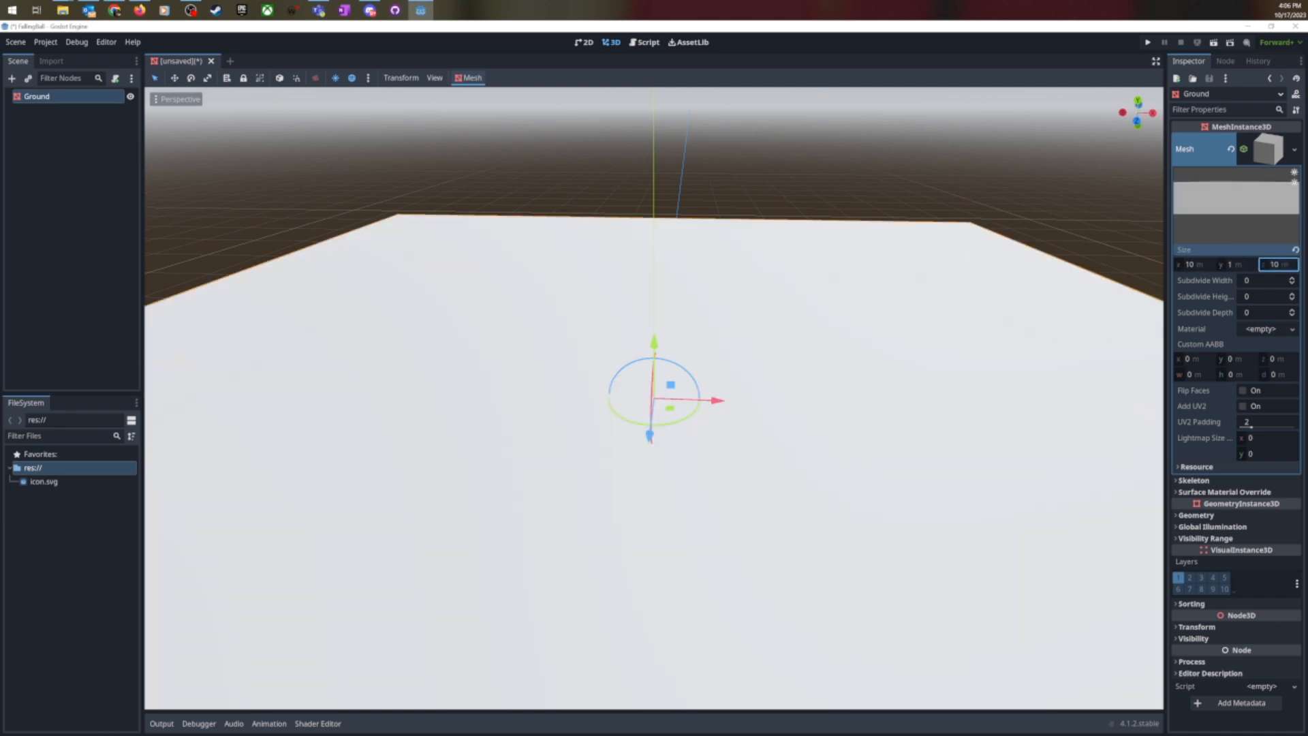
scroll(895, 351, down, 5)
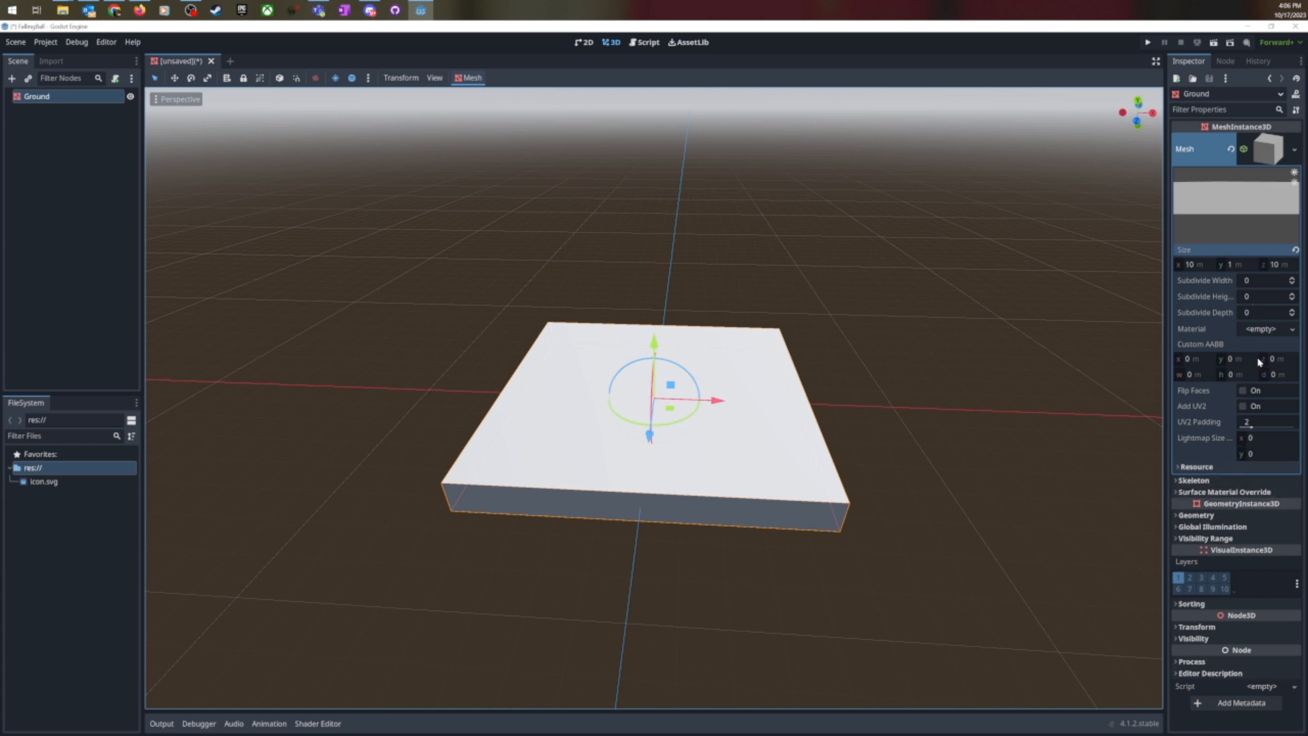
click(1206, 467)
click(1207, 467)
click(1224, 492)
click(1264, 505)
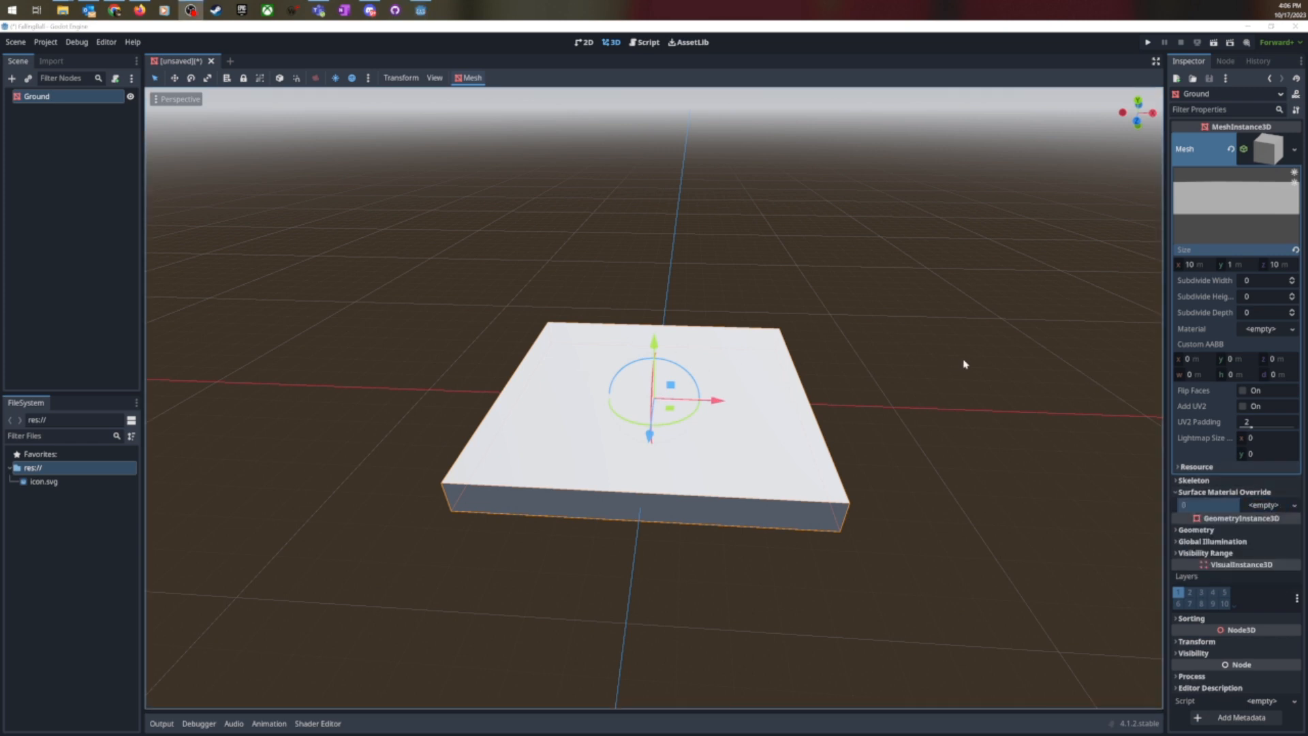
click(1264, 505)
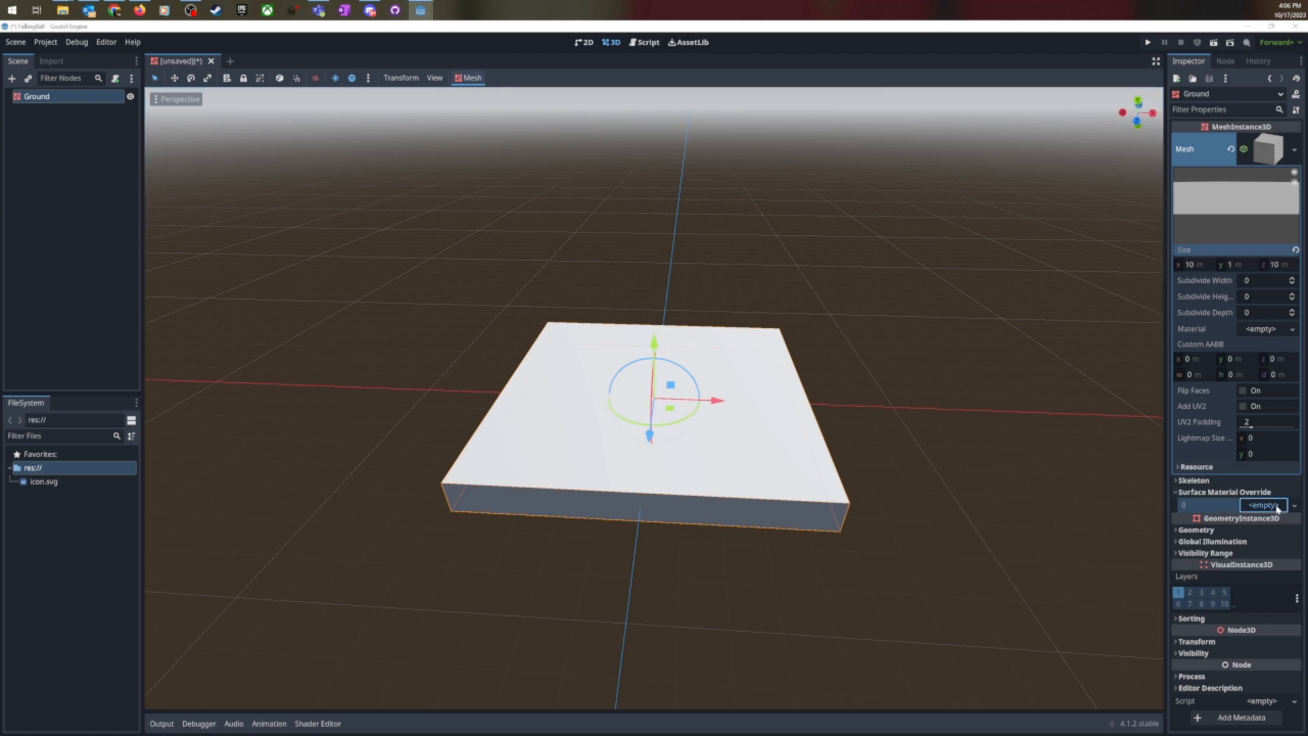
click(898, 448)
middle_drag(882, 447, 844, 448)
scroll(845, 448, up, 4)
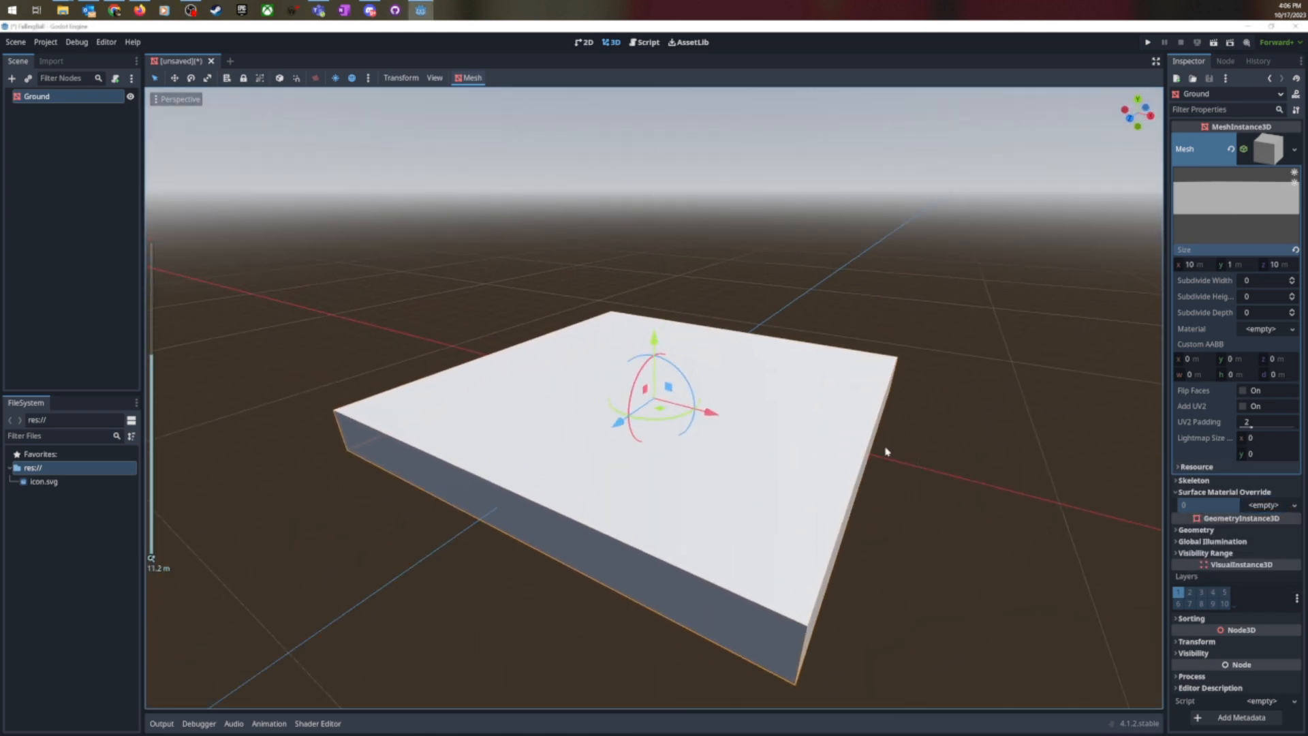
click(1196, 492)
Add a Camera3D node as a child of Ground.
scroll(733, 466, down, 3)
mouse_move(763, 470)
middle_down()
mouse_move(733, 465)
mouse_move(777, 461)
mouse_move(771, 472)
middle_up()
scroll(733, 465, up, 1)
scroll(734, 466, down, 1)
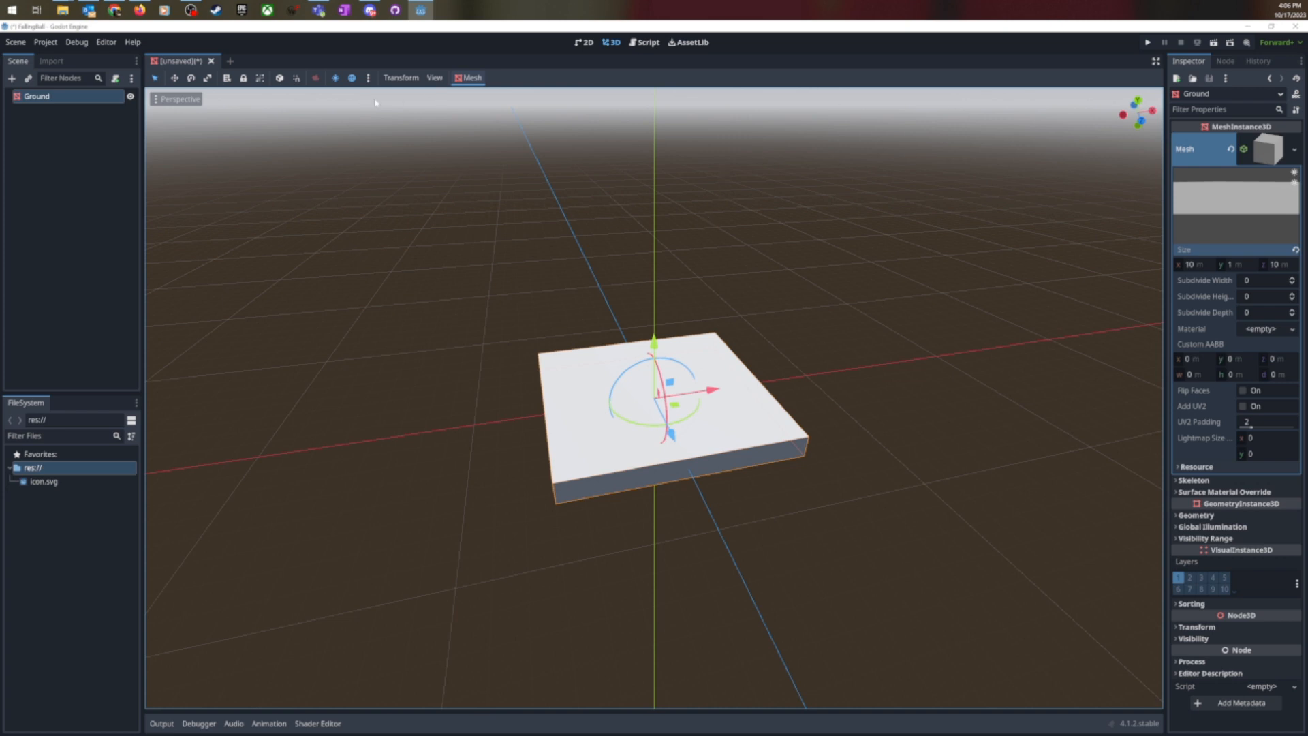
right_click(95, 128)
right_click(76, 135)
right_click(73, 133)
click(126, 161)
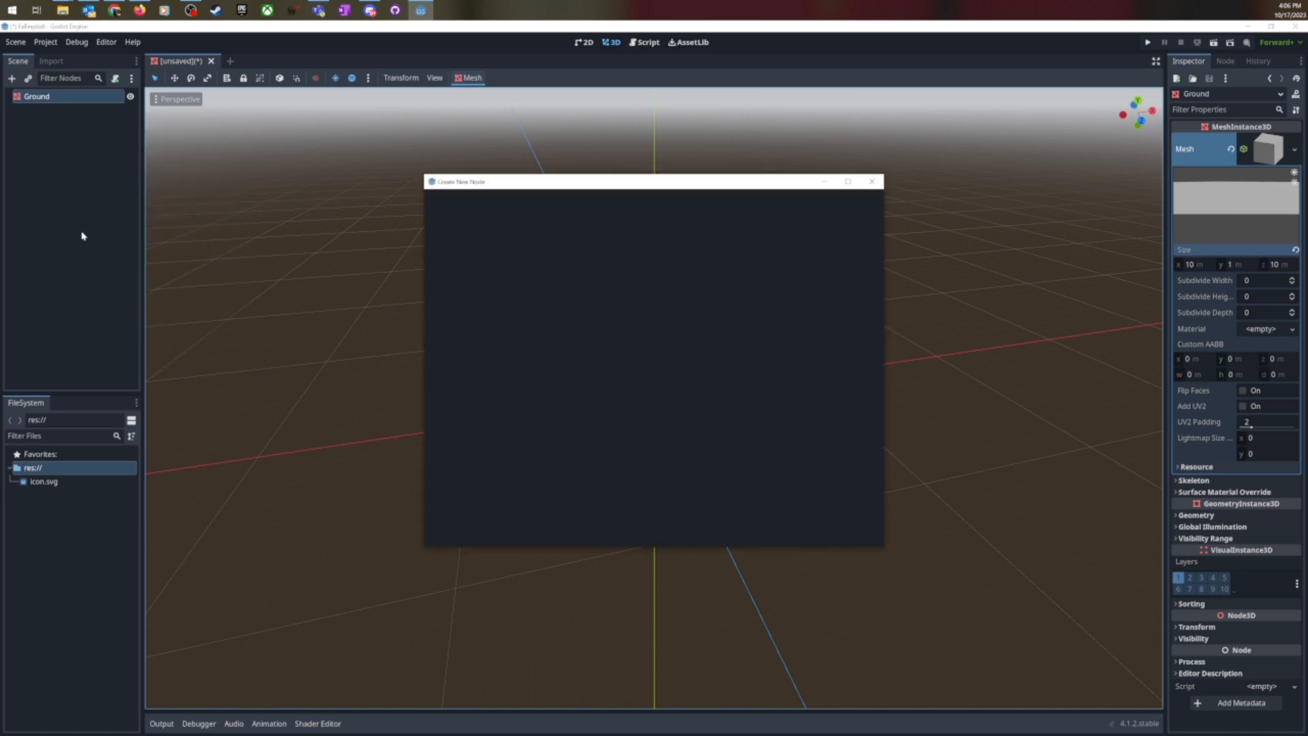
text(camera)
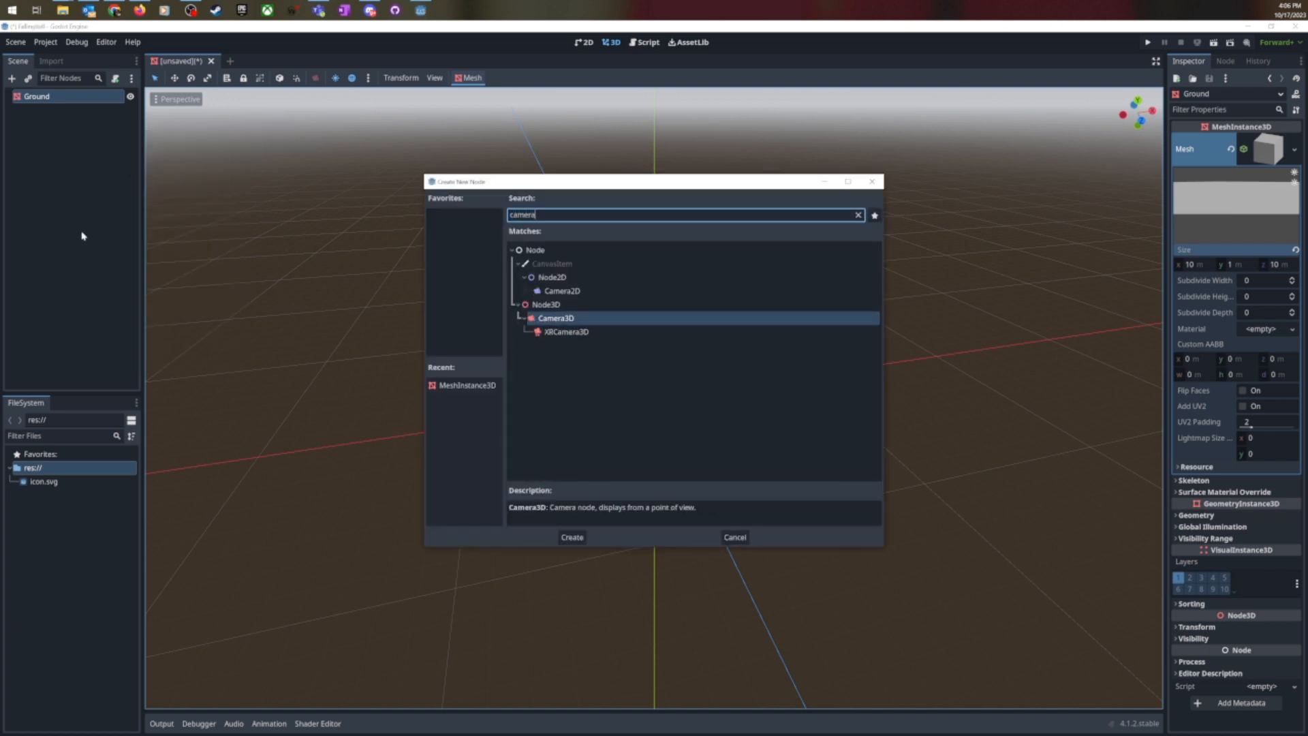
key(Return)
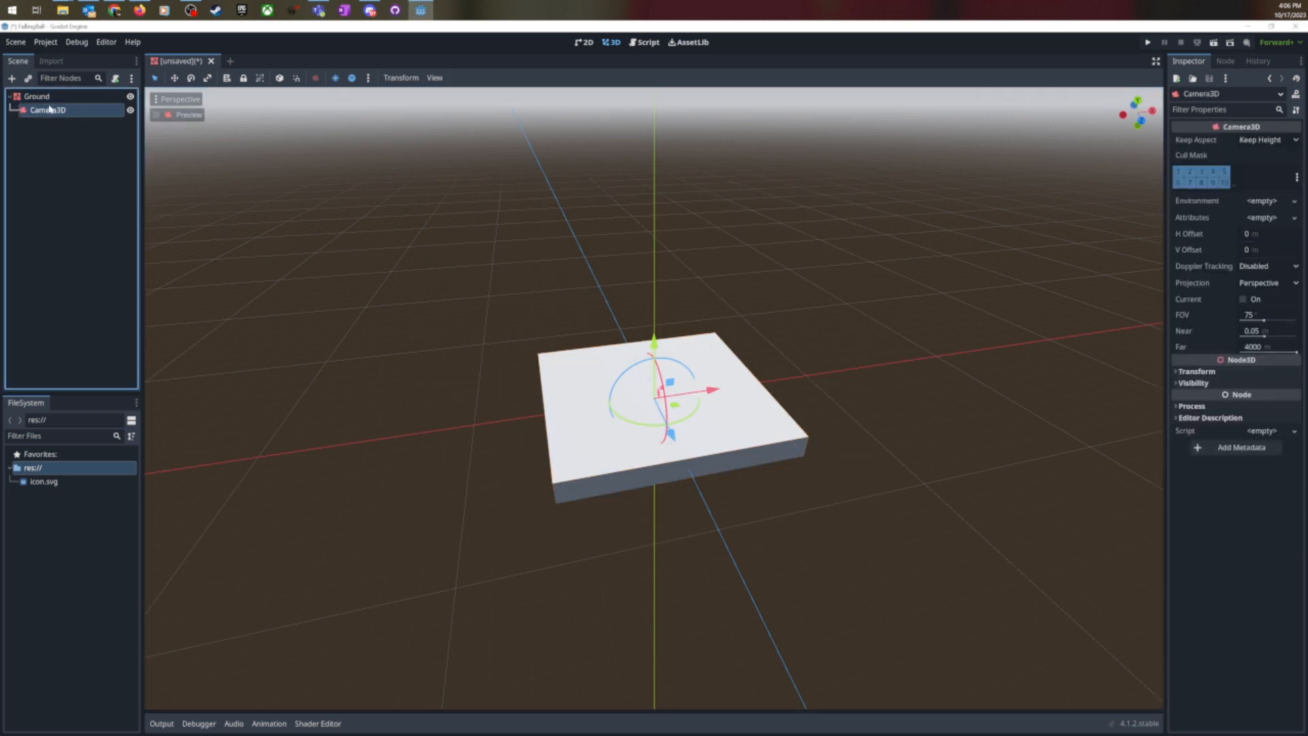
Add a Node3D under Ground and name it World.
right_click(54, 136)
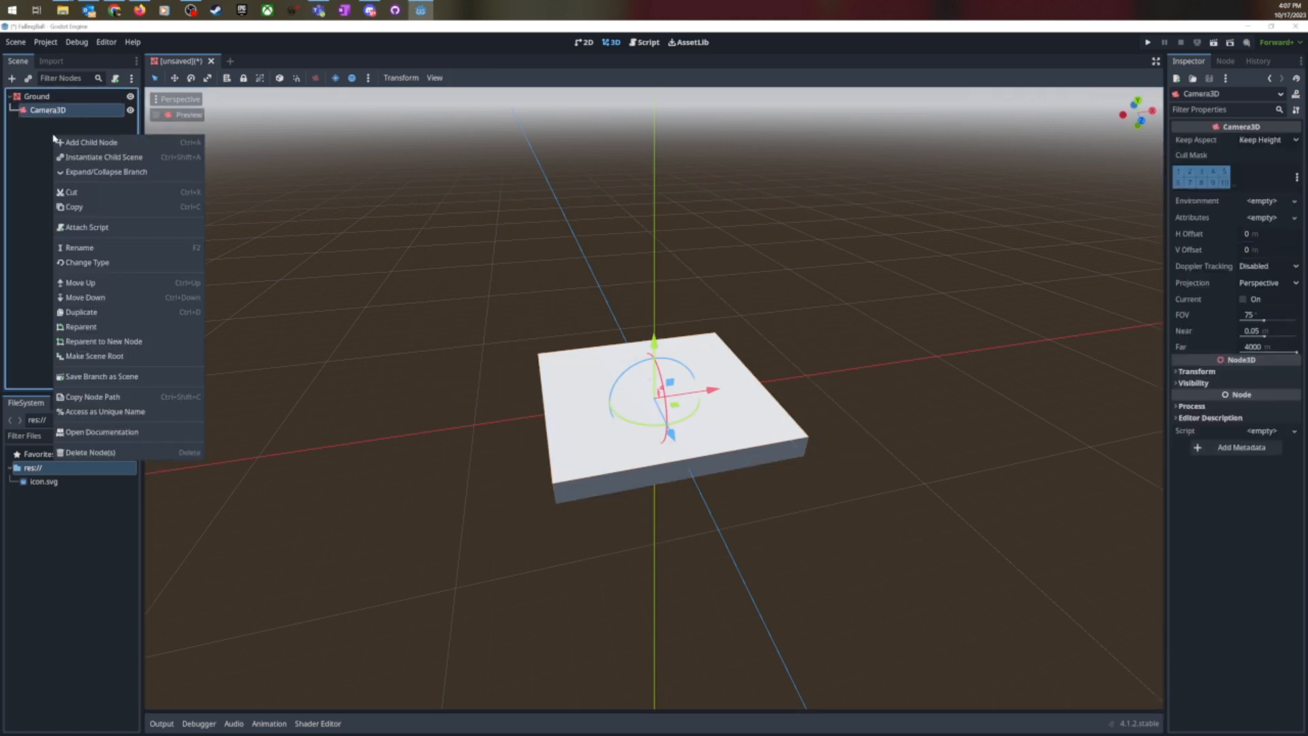
click(91, 160)
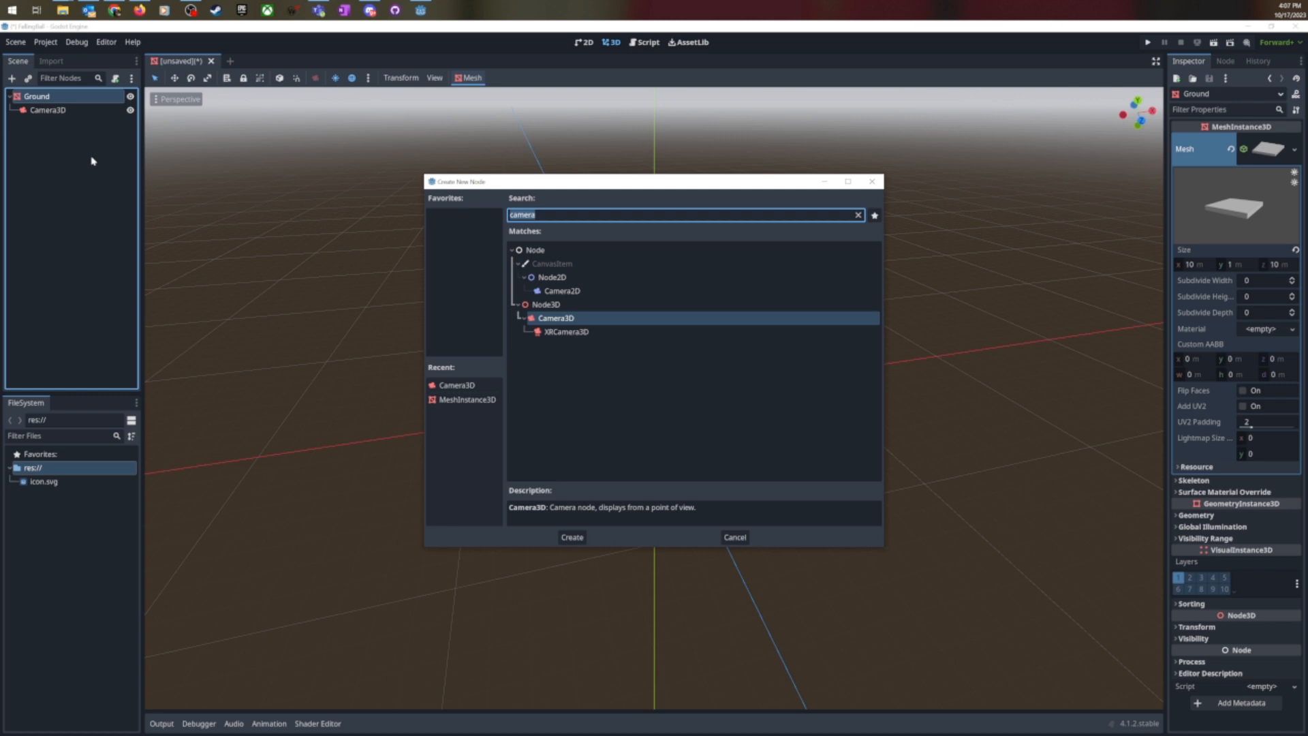
text(node3d)
key(Return)
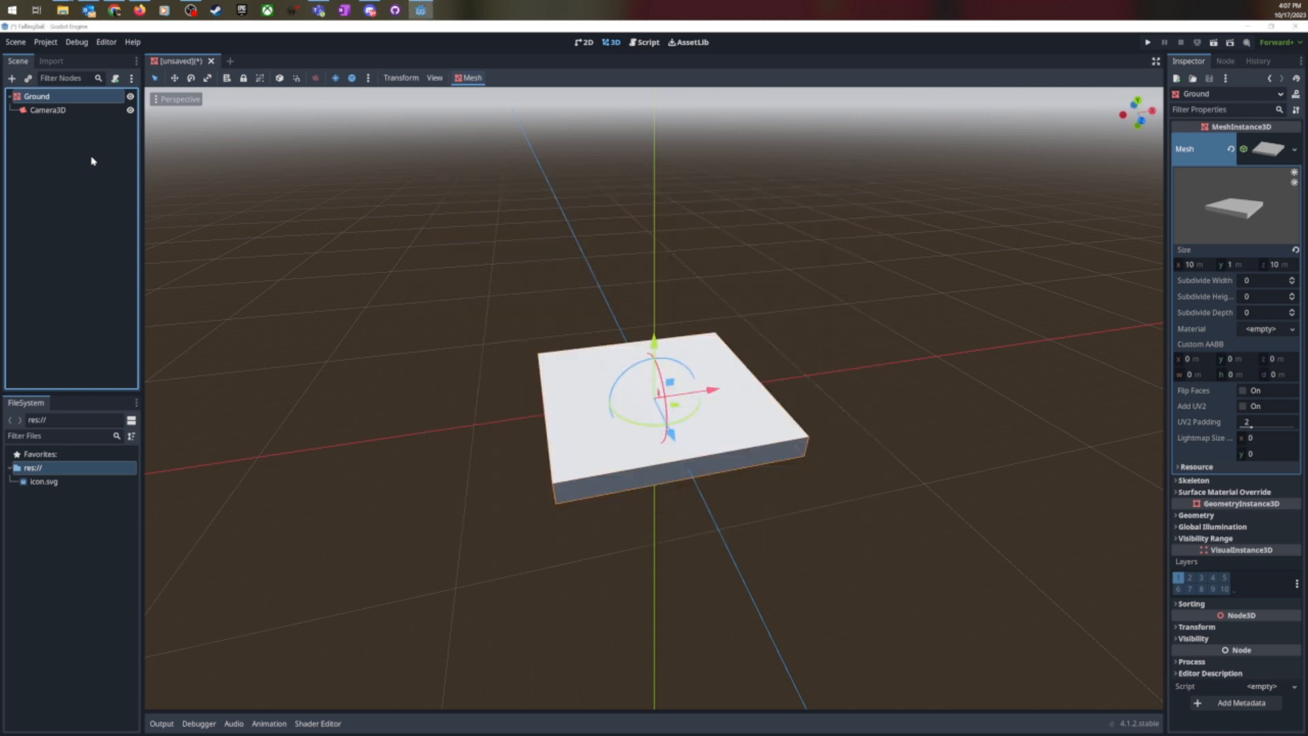
key(F2)
text(World)
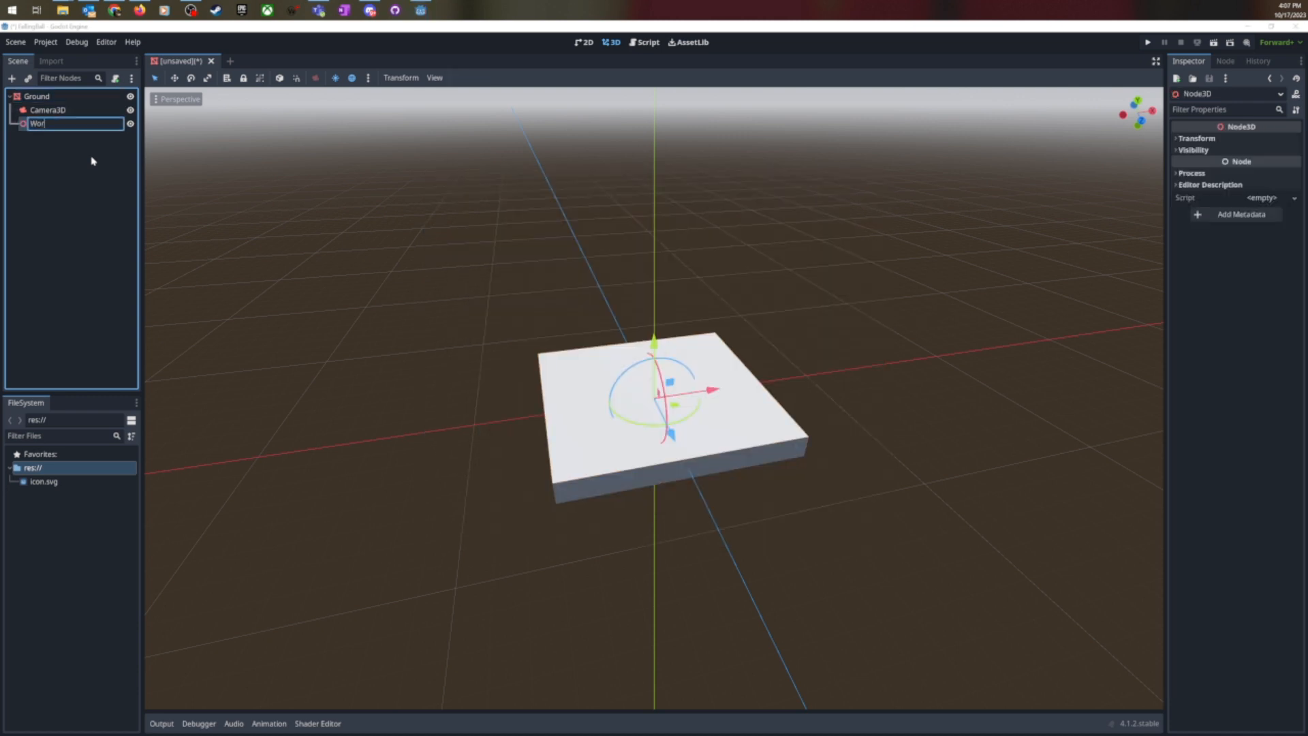
key(Return)
Move Camera3D under World and make World the scene root.
click(43, 98)
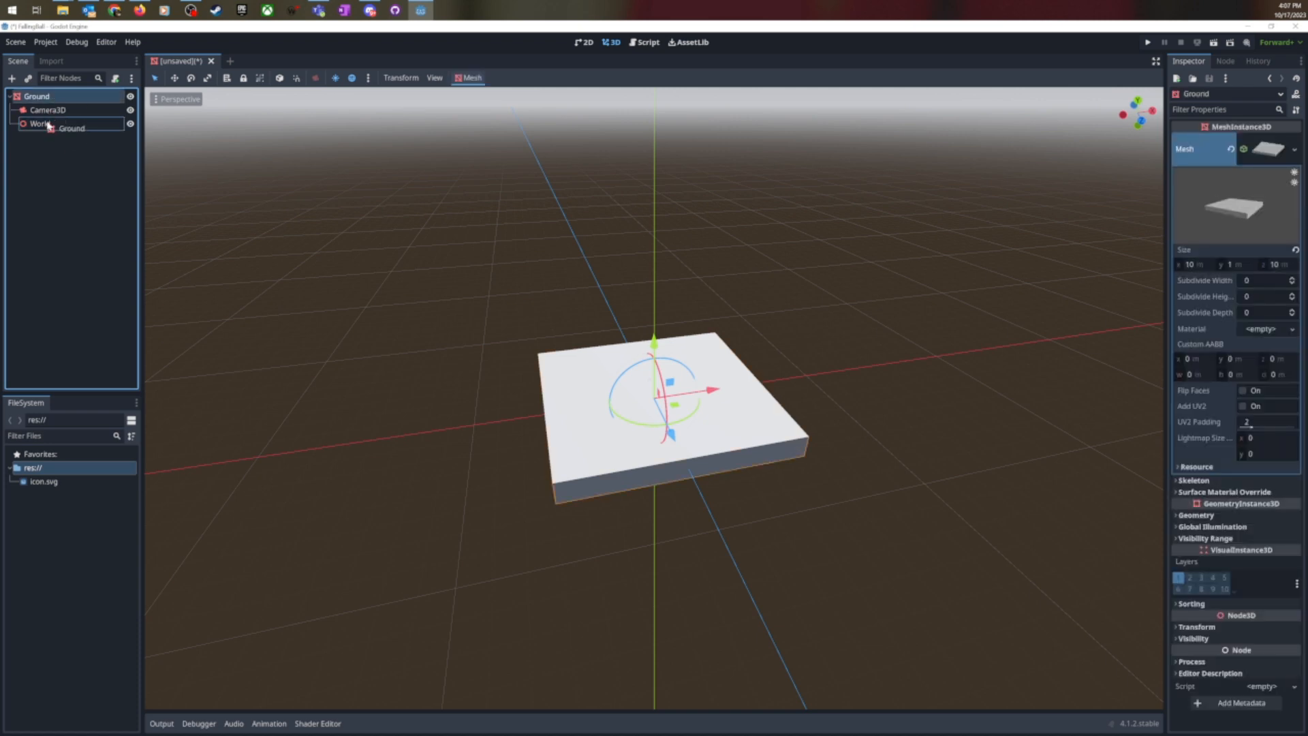
drag(48, 111, 47, 126)
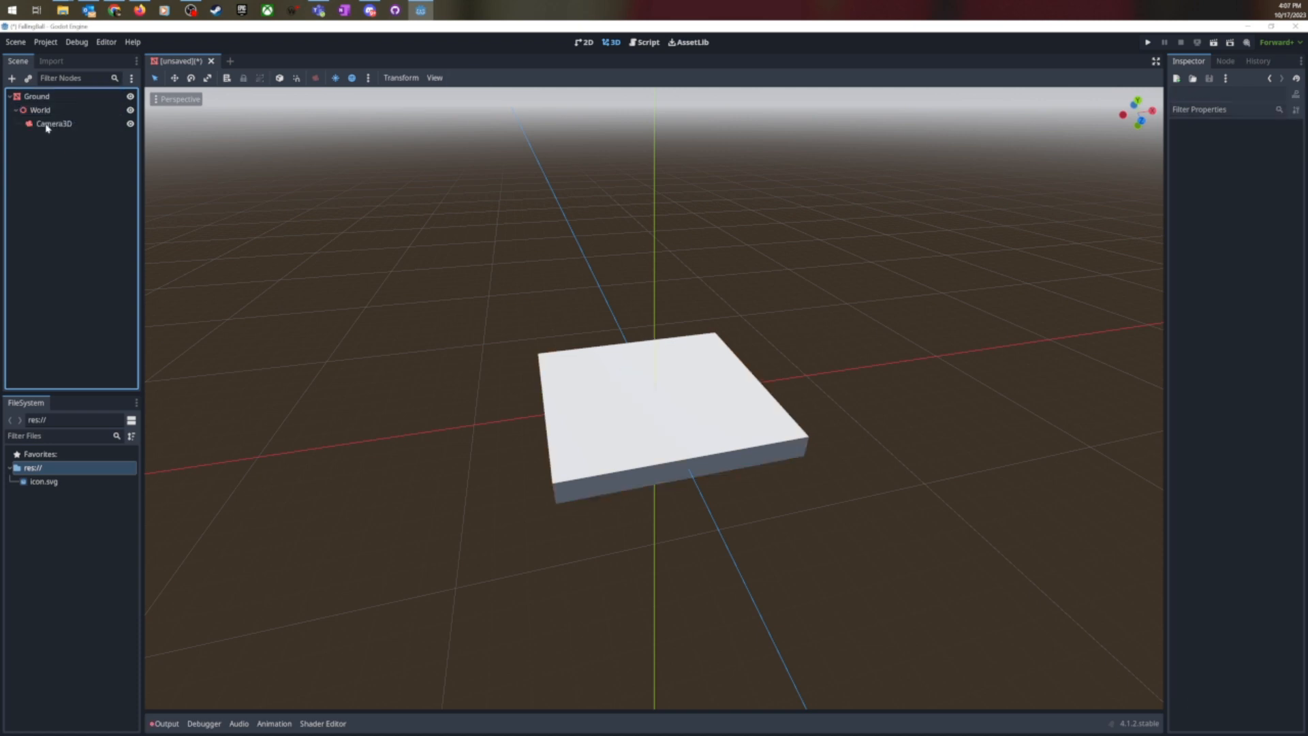
click(42, 98)
right_click(38, 111)
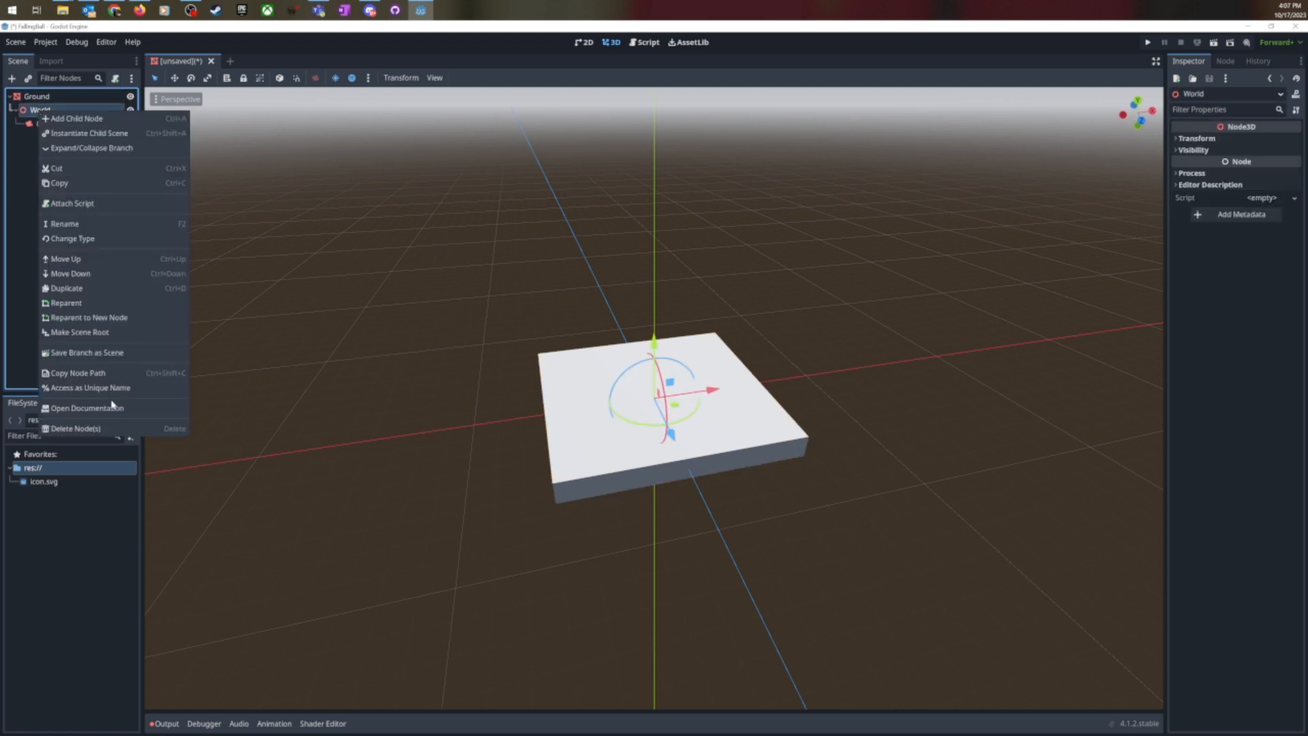
click(100, 334)
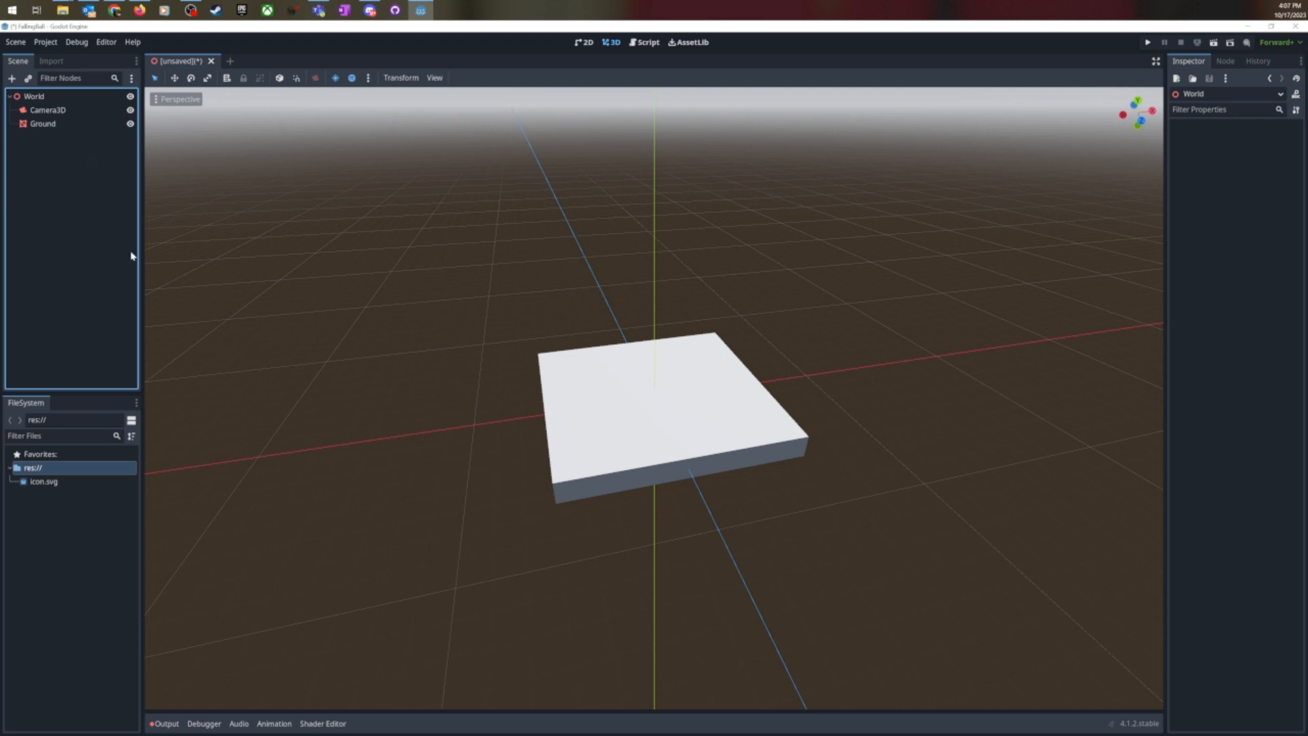
click(32, 101)
click(38, 194)
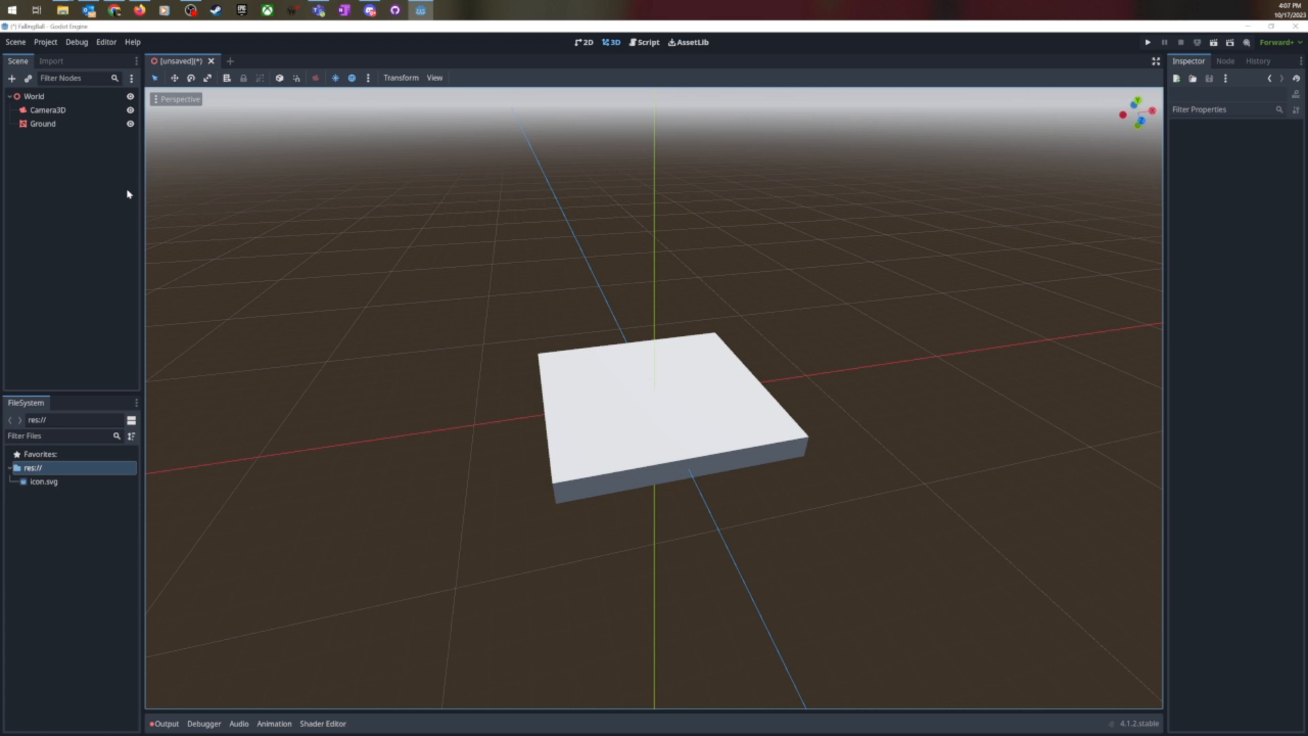
click(42, 100)
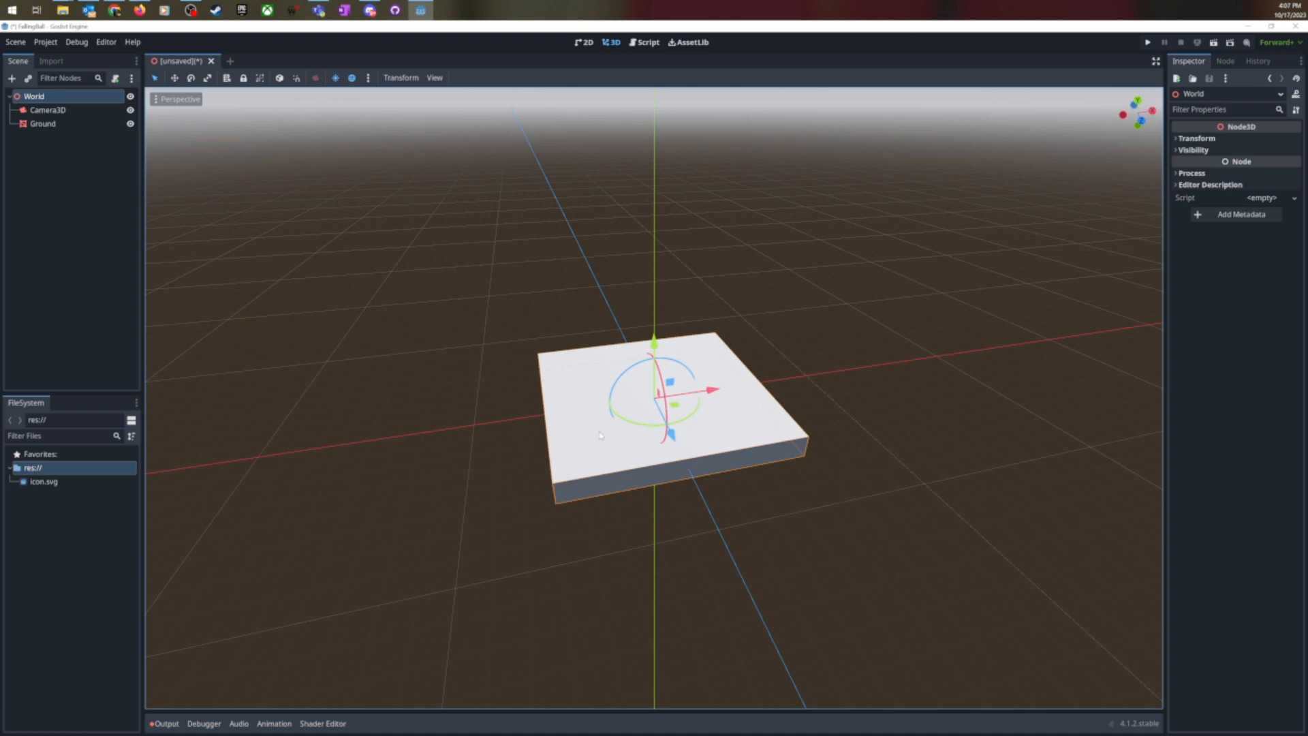
scroll(600, 435, up, 5)
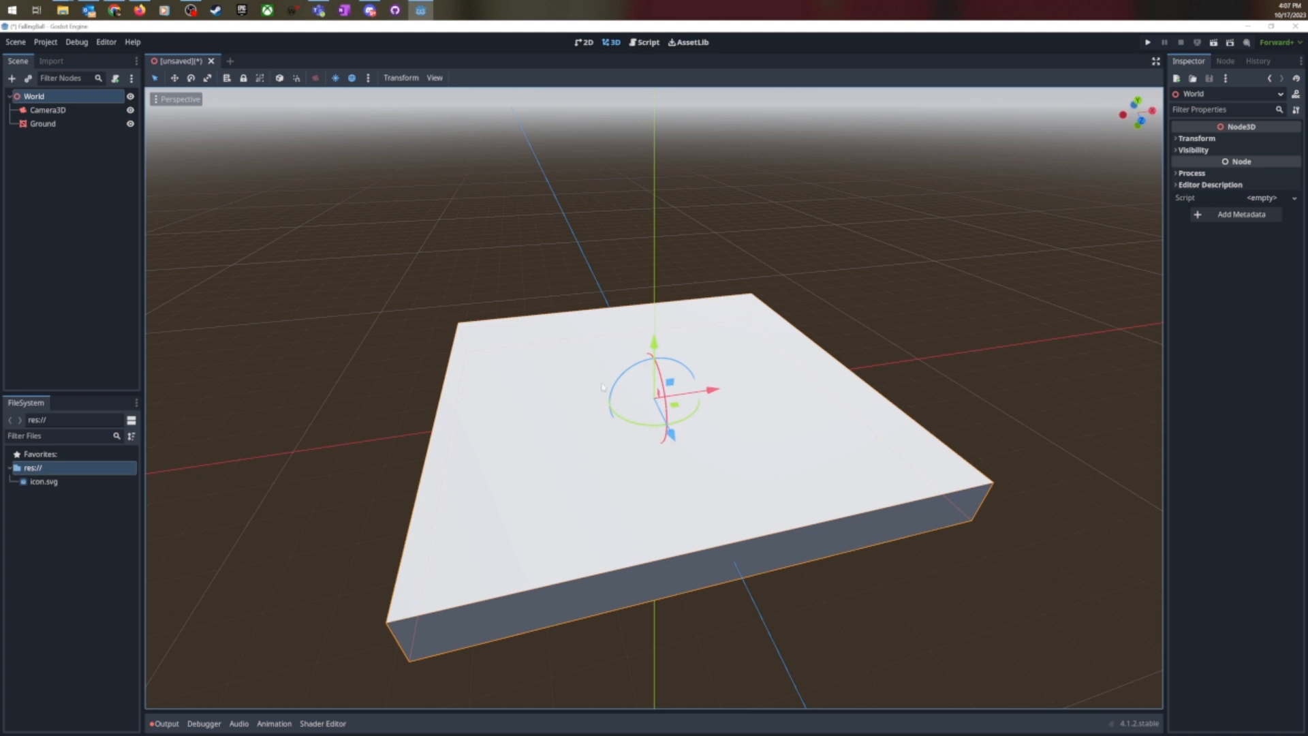
click(47, 124)
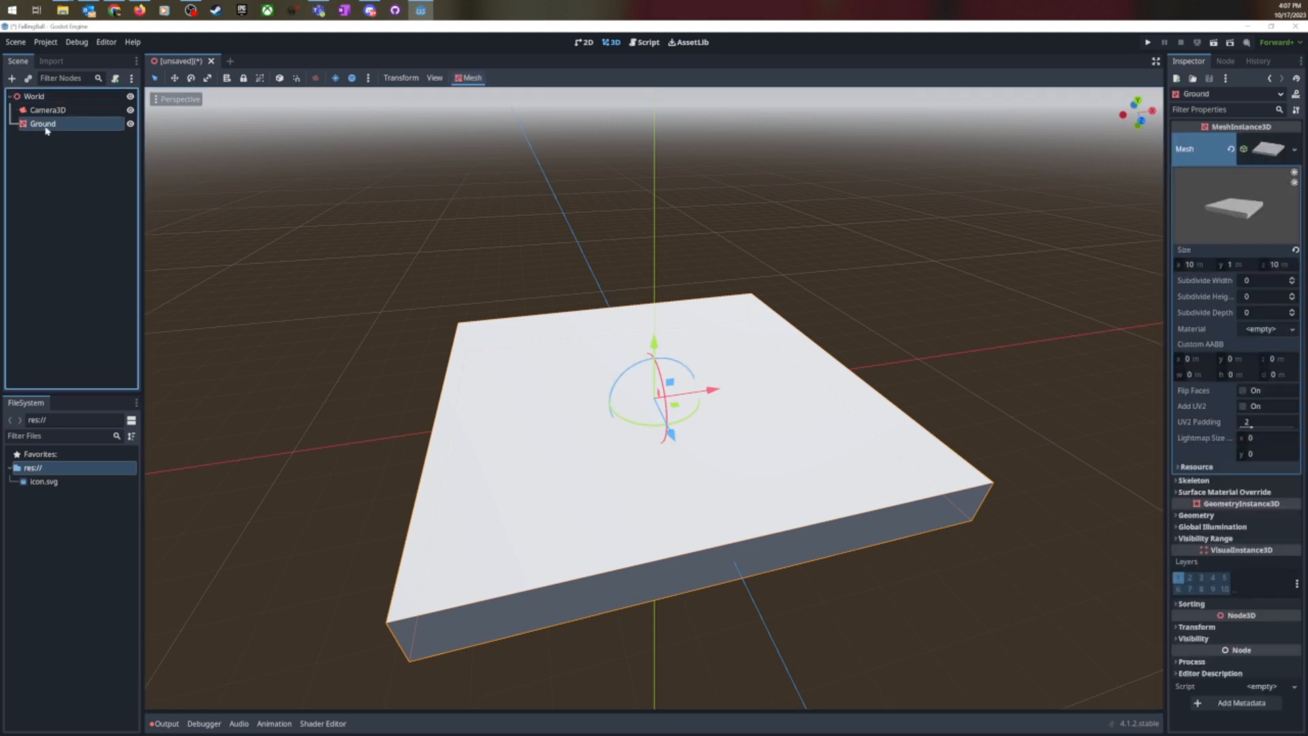
scroll(592, 431, down, 5)
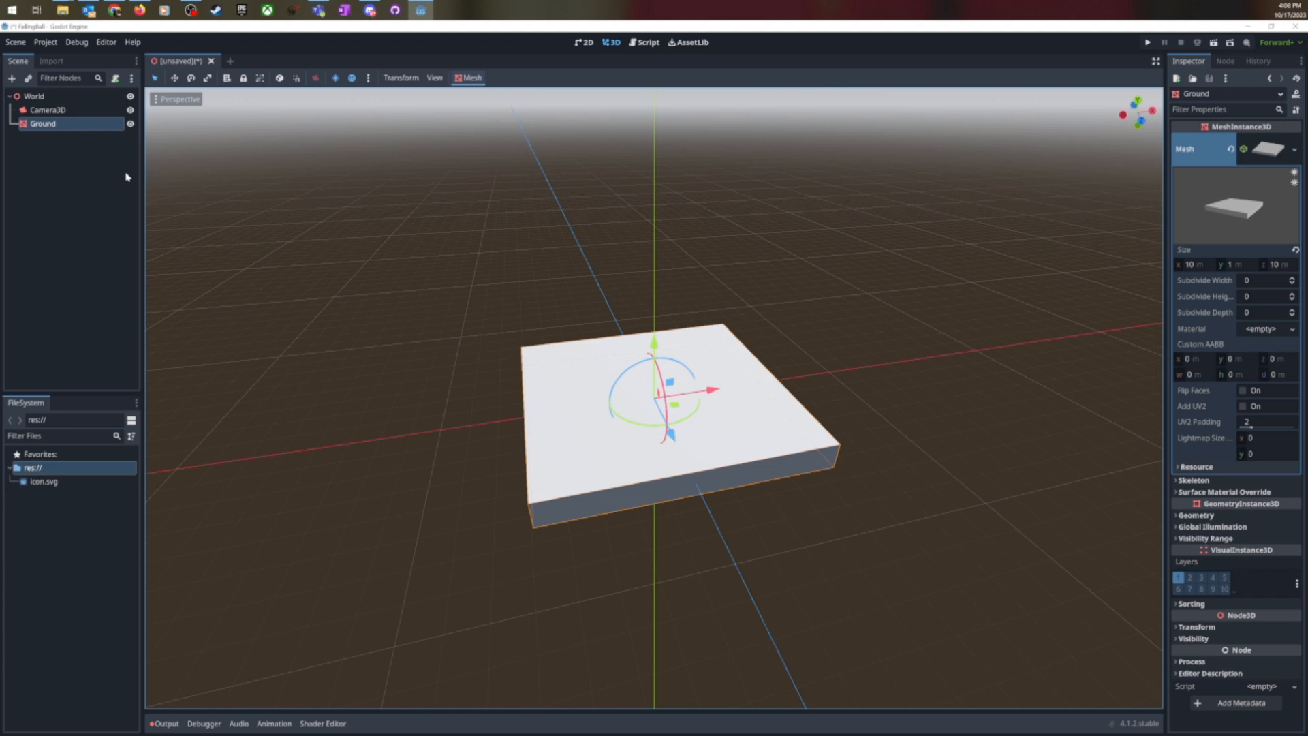
Move Camera3D above and back from the centre of the ground so it faces across the platform, and turn on its preview.
click(47, 109)
scroll(371, 274, down, 3)
drag(672, 433, 738, 490)
drag(711, 395, 711, 398)
click(156, 114)
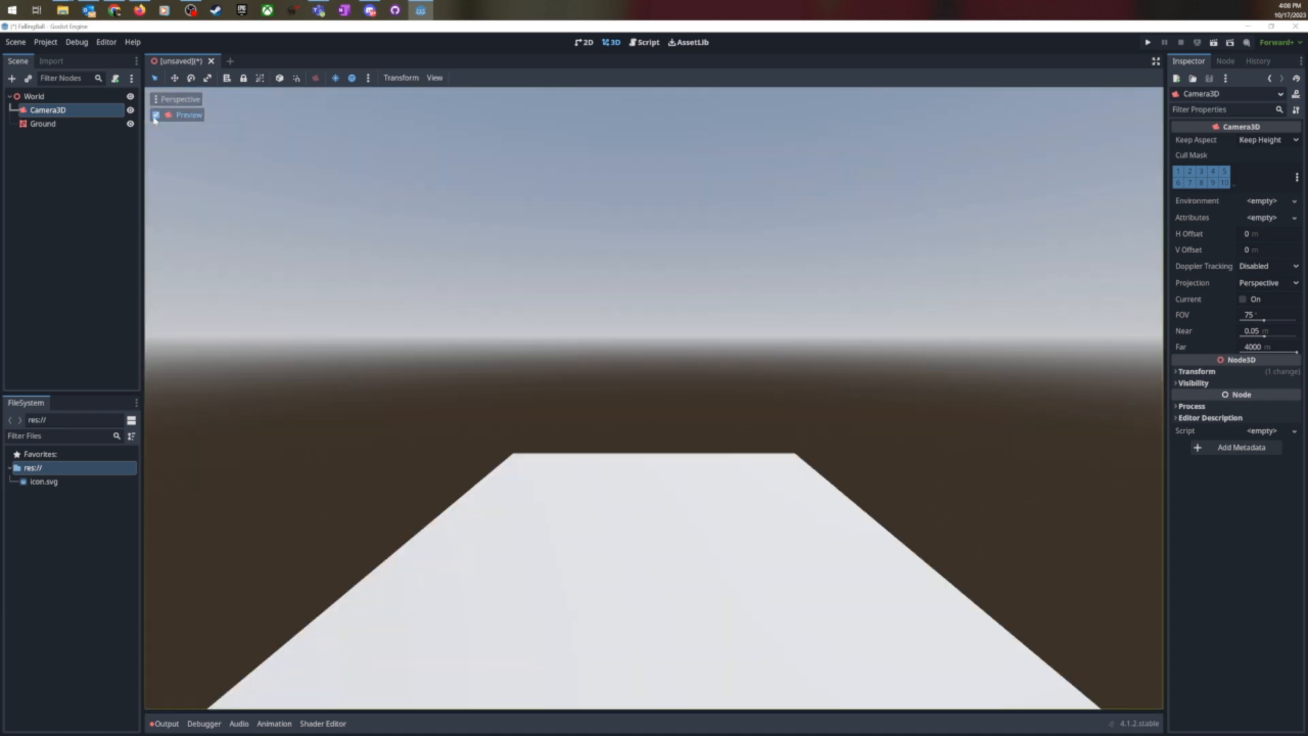
Turn off the camera preview, run the project with the current scene saved as world.tscn and set as main scene, and close the game.
click(156, 114)
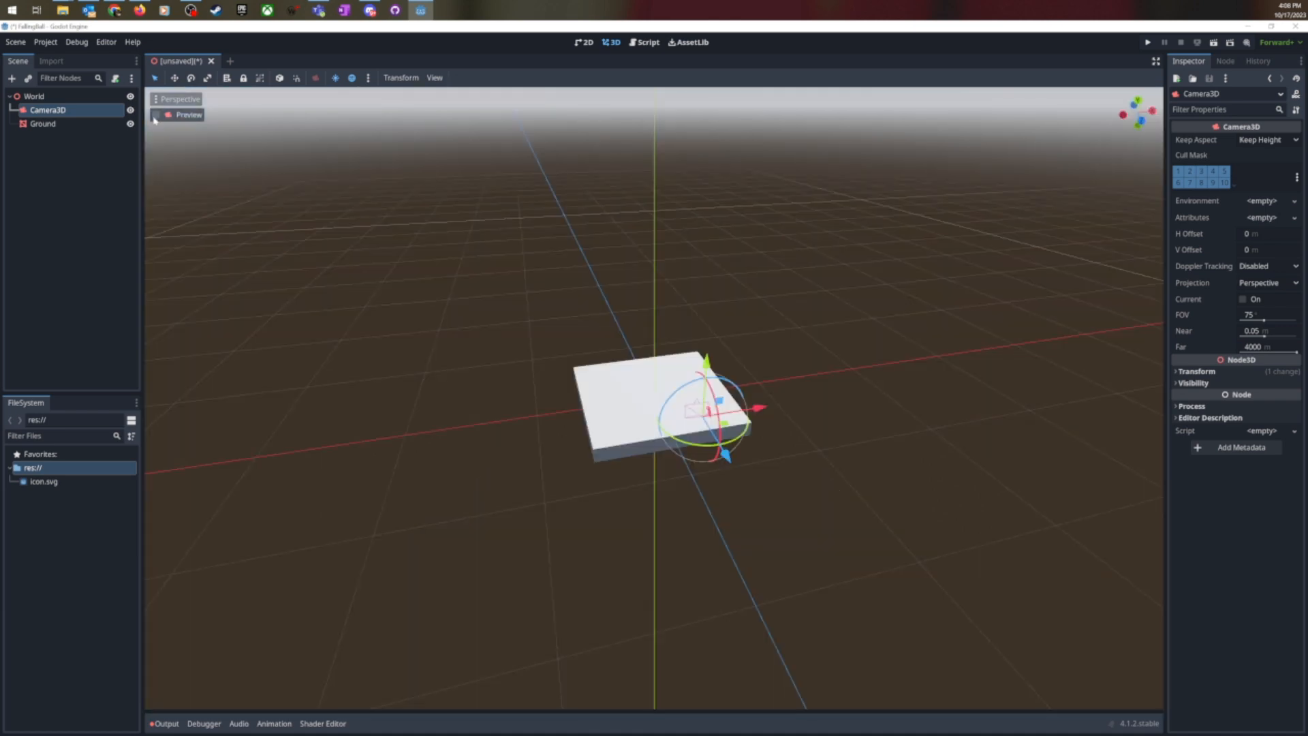
click(1147, 42)
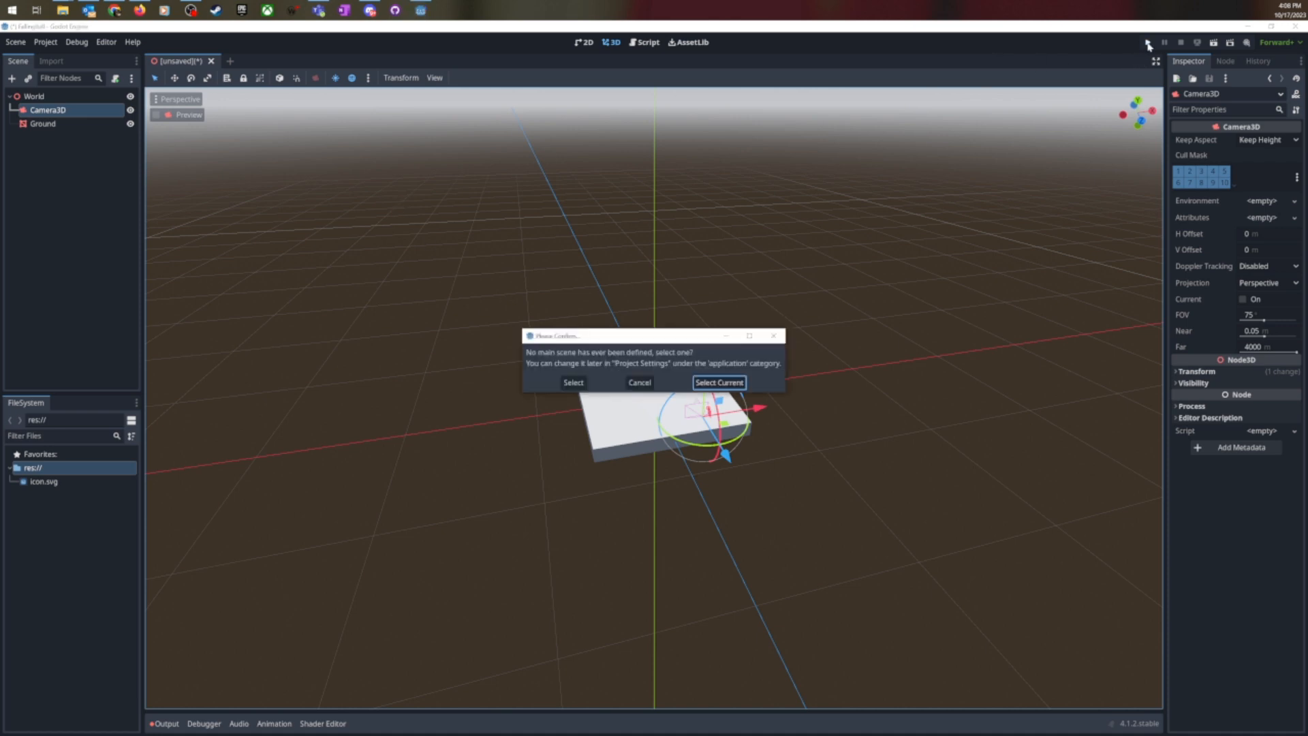
click(734, 385)
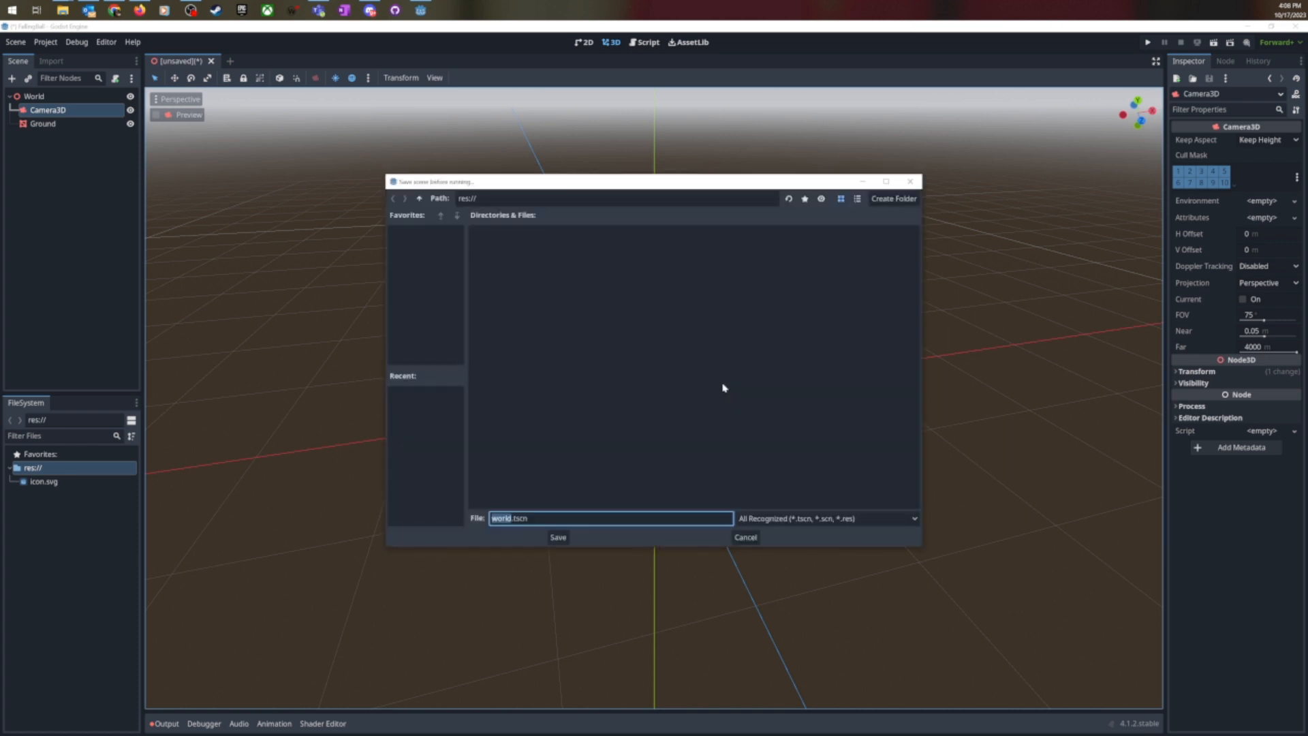
click(558, 537)
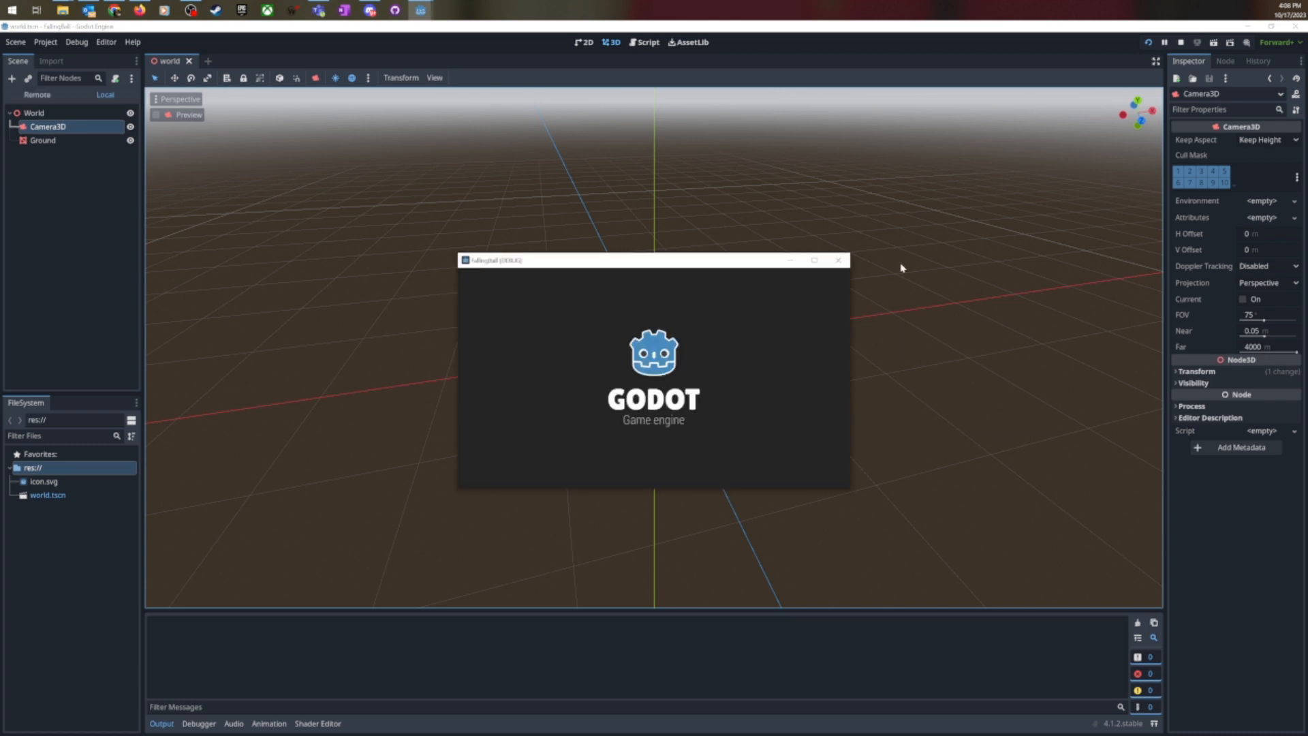
click(842, 265)
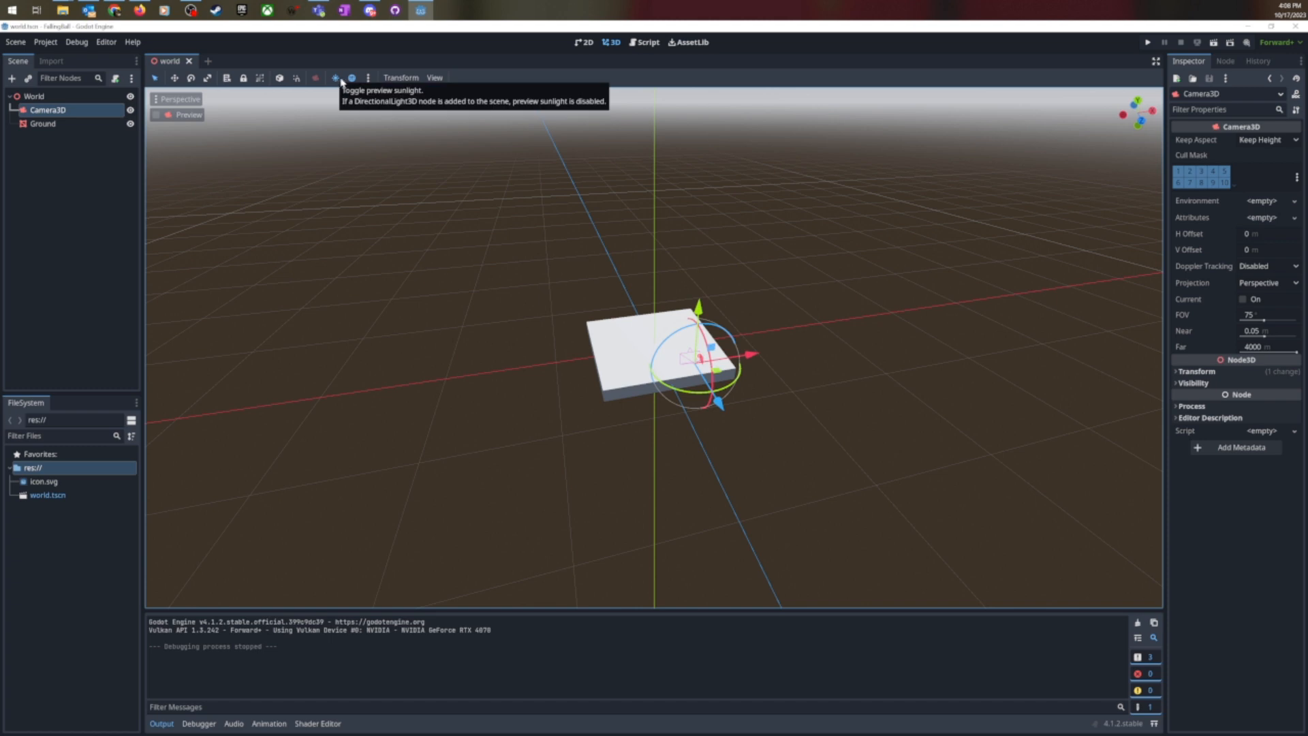
Add the preview environment and the preview sun to the scene as WorldEnvironment and DirectionalLight3D nodes.
click(367, 77)
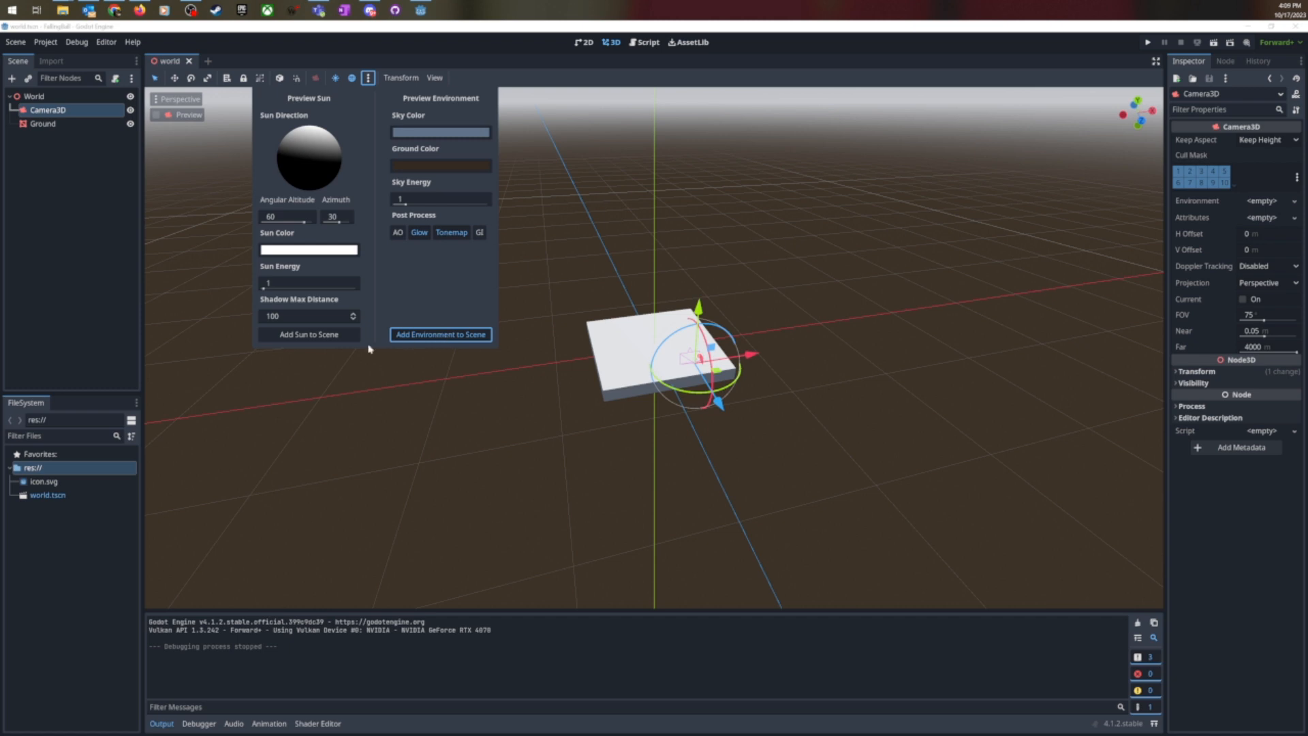
click(427, 336)
click(374, 78)
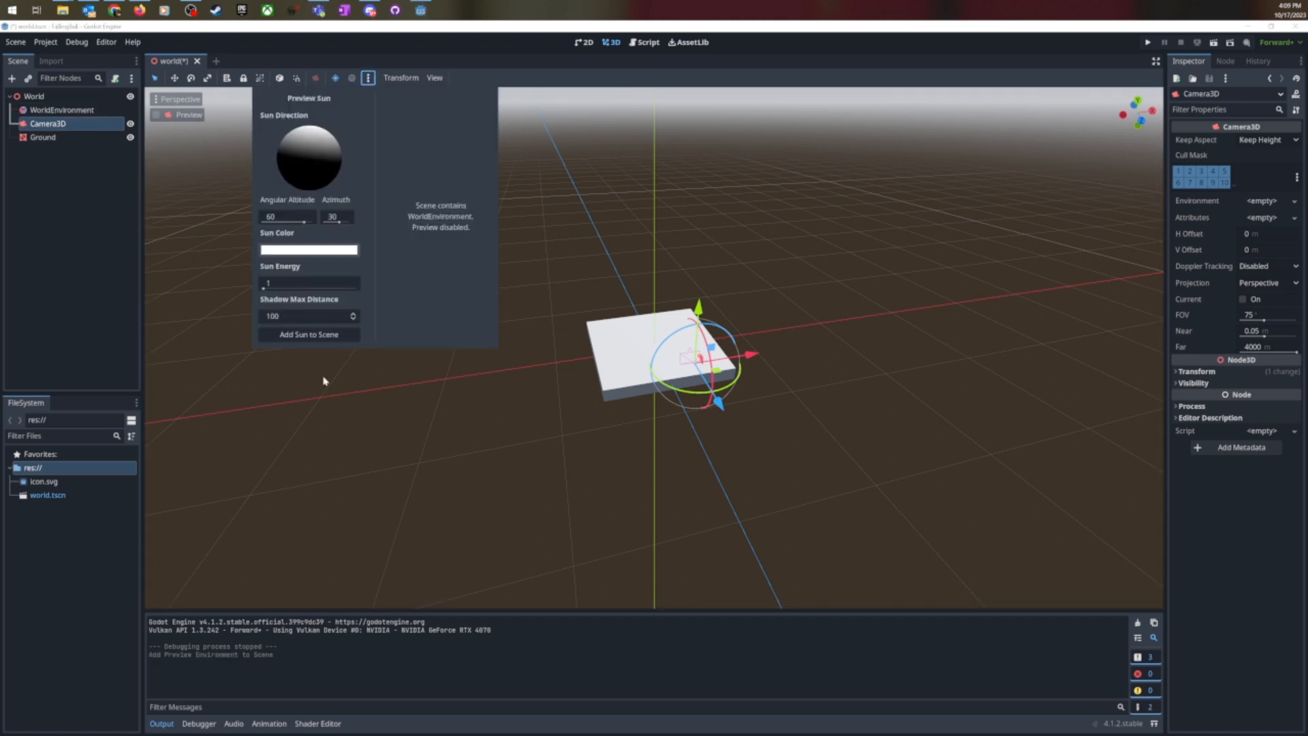
click(316, 339)
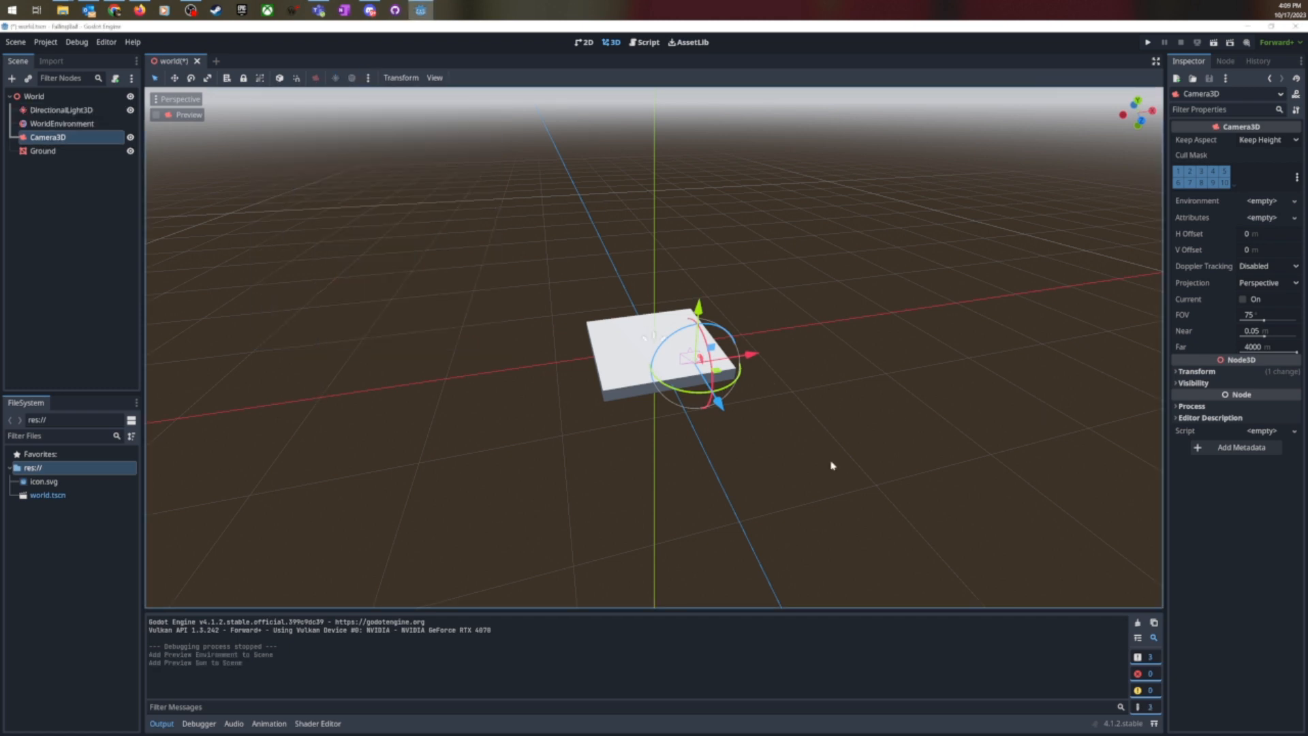
Move DirectionalLight3D high above and to the side of the ground and rotate it so it shines at an angle.
scroll(646, 377, up, 3)
scroll(646, 377, down, 6)
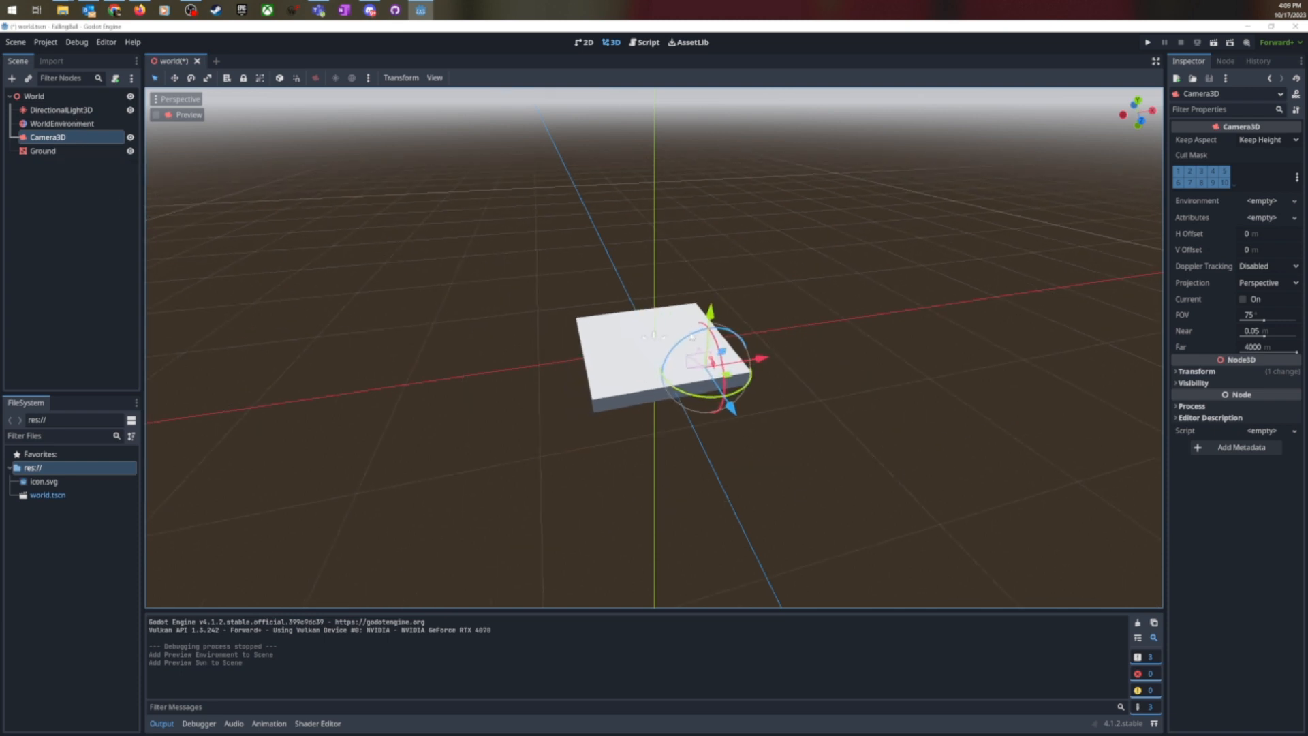
click(62, 124)
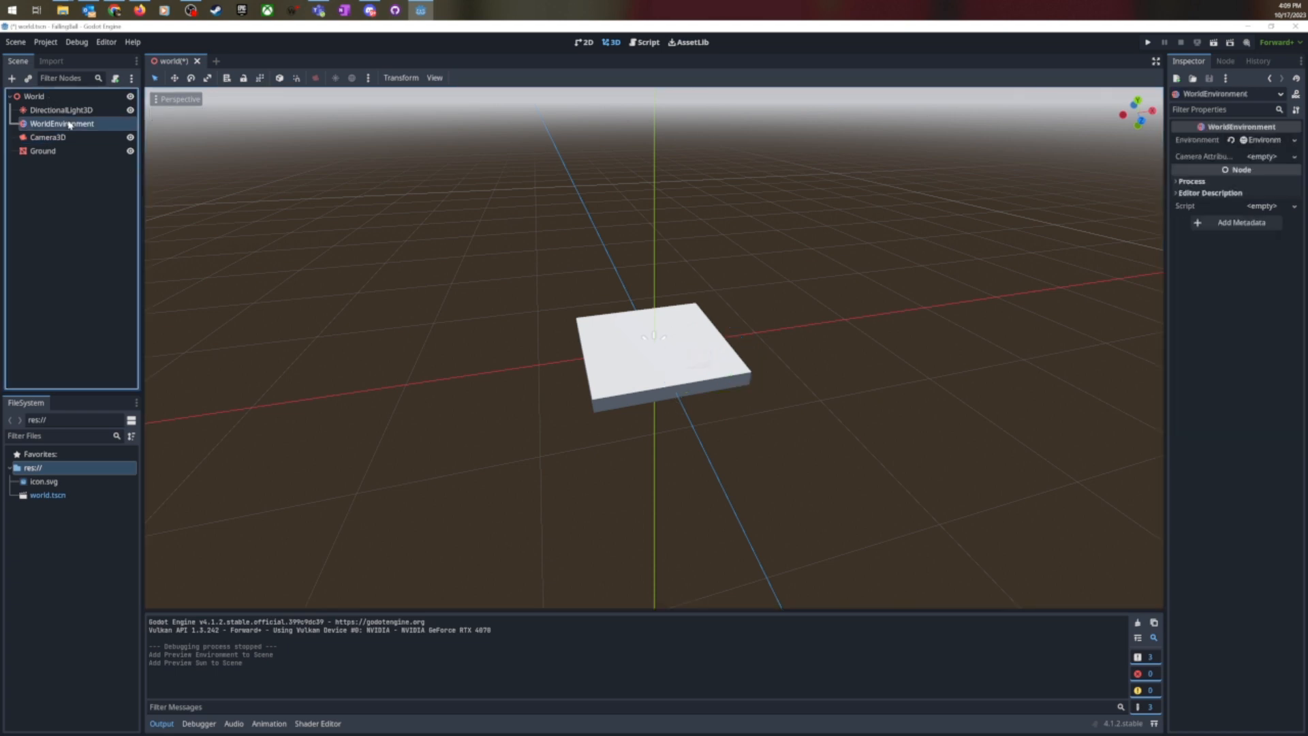
click(62, 110)
drag(670, 332, 899, 98)
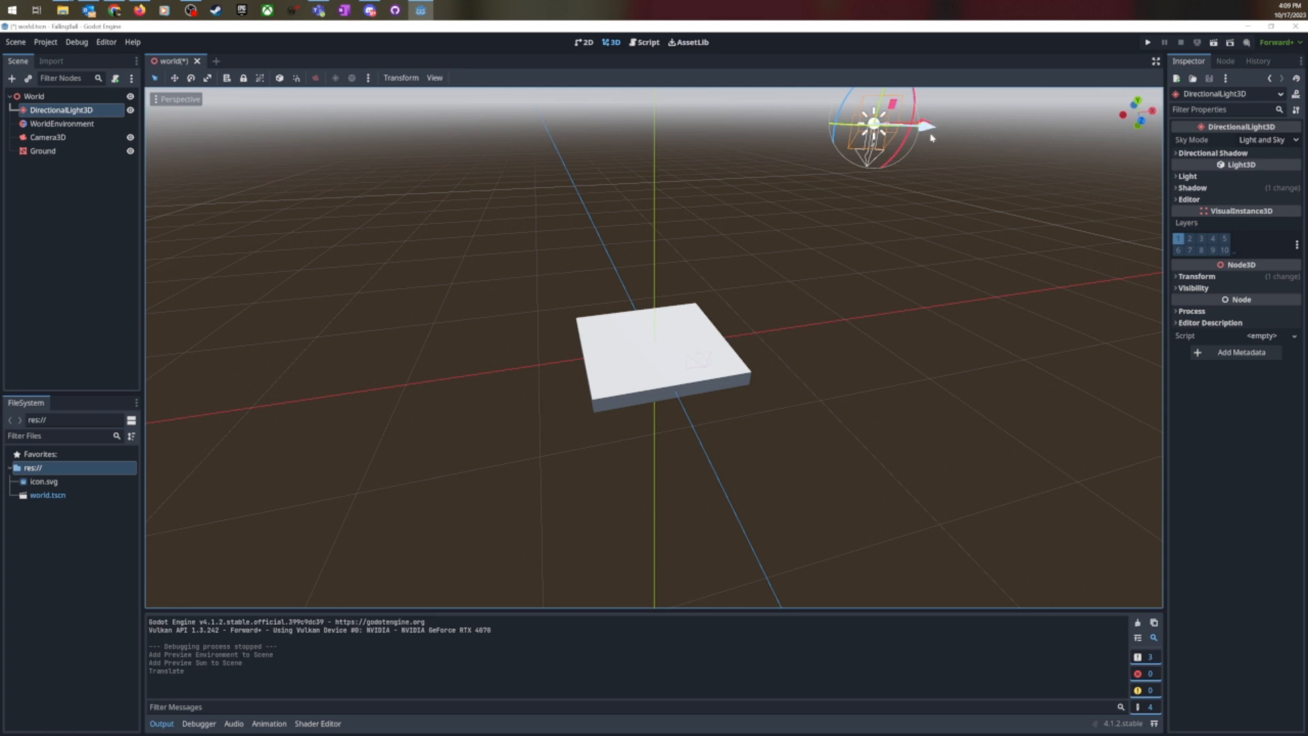
mouse_move(915, 124)
mouse_down()
mouse_move(886, 157)
mouse_move(886, 109)
mouse_move(708, 229)
mouse_move(545, 252)
mouse_move(556, 197)
mouse_move(885, 161)
mouse_move(866, 130)
mouse_move(946, 121)
mouse_up()
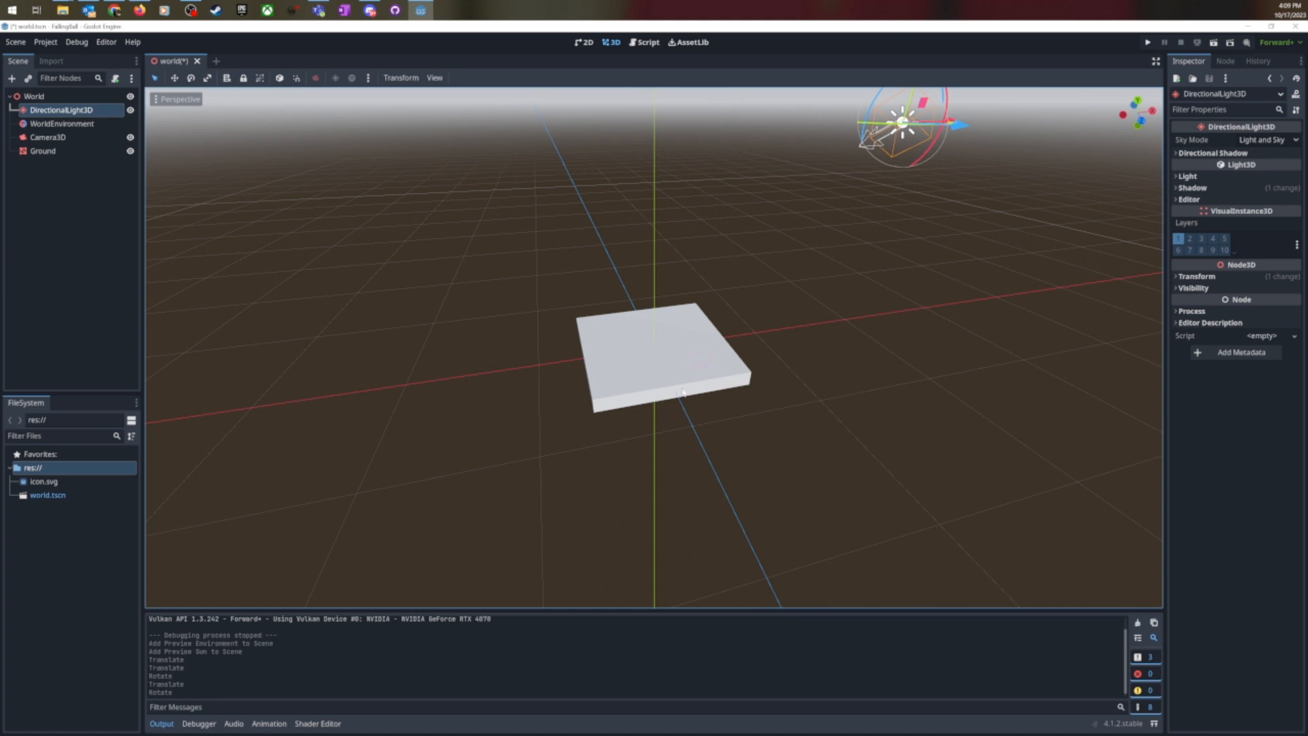
Run the project to check the lit ground and sky, and close the game window.
scroll(683, 392, up, 3)
scroll(683, 388, down, 2)
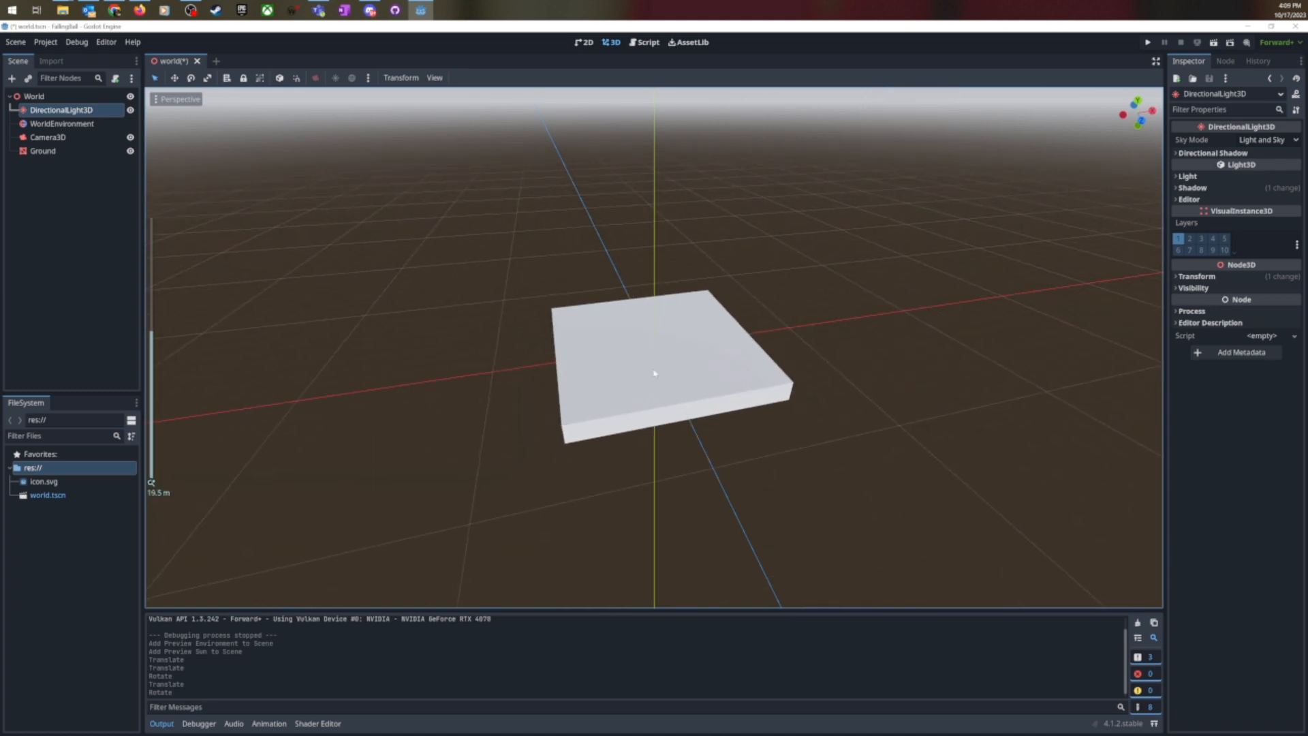
click(1147, 42)
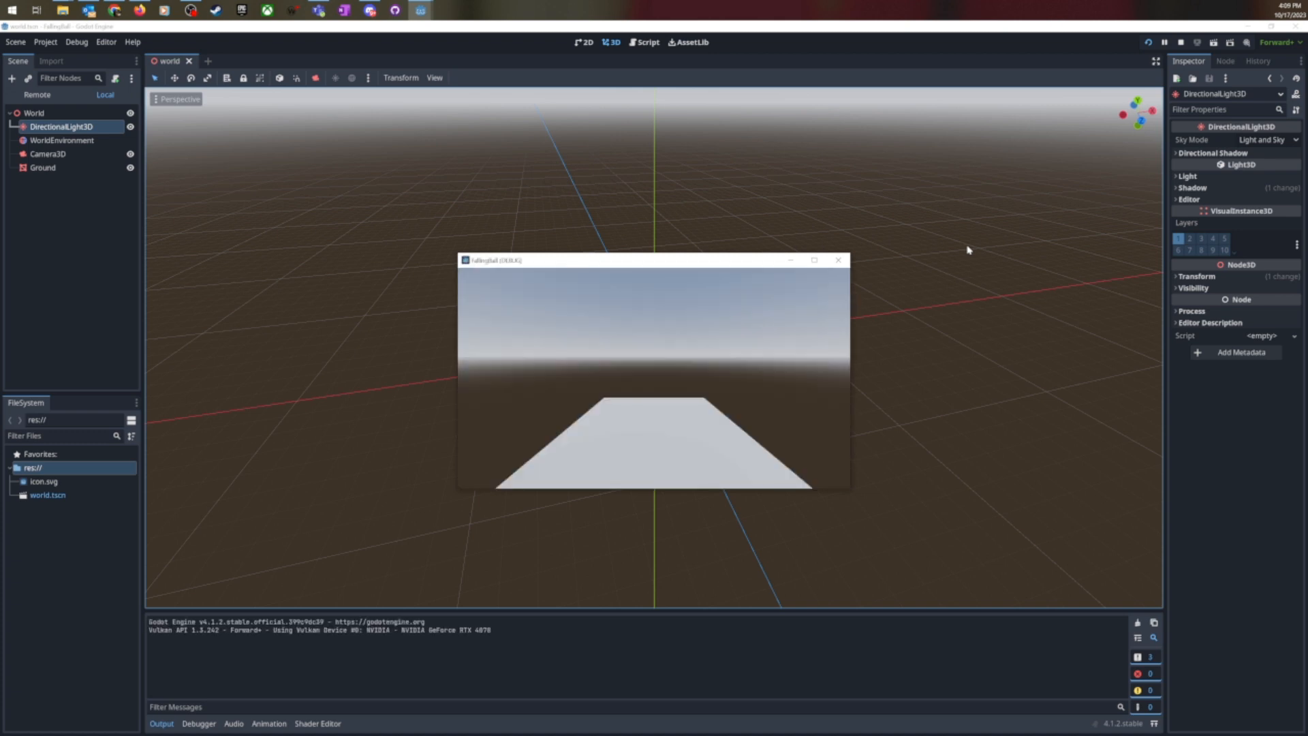
click(837, 260)
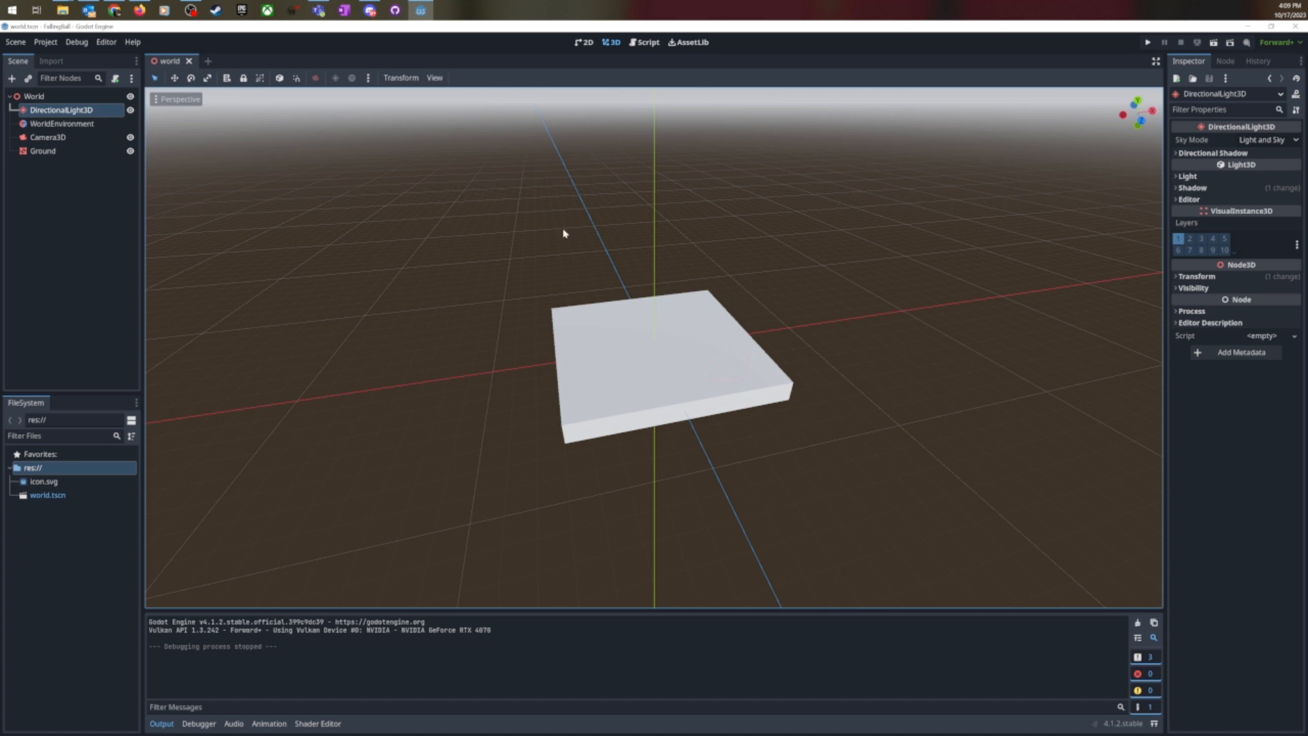
Add a MeshInstance3D node as a child of World and name it Ball.
click(41, 99)
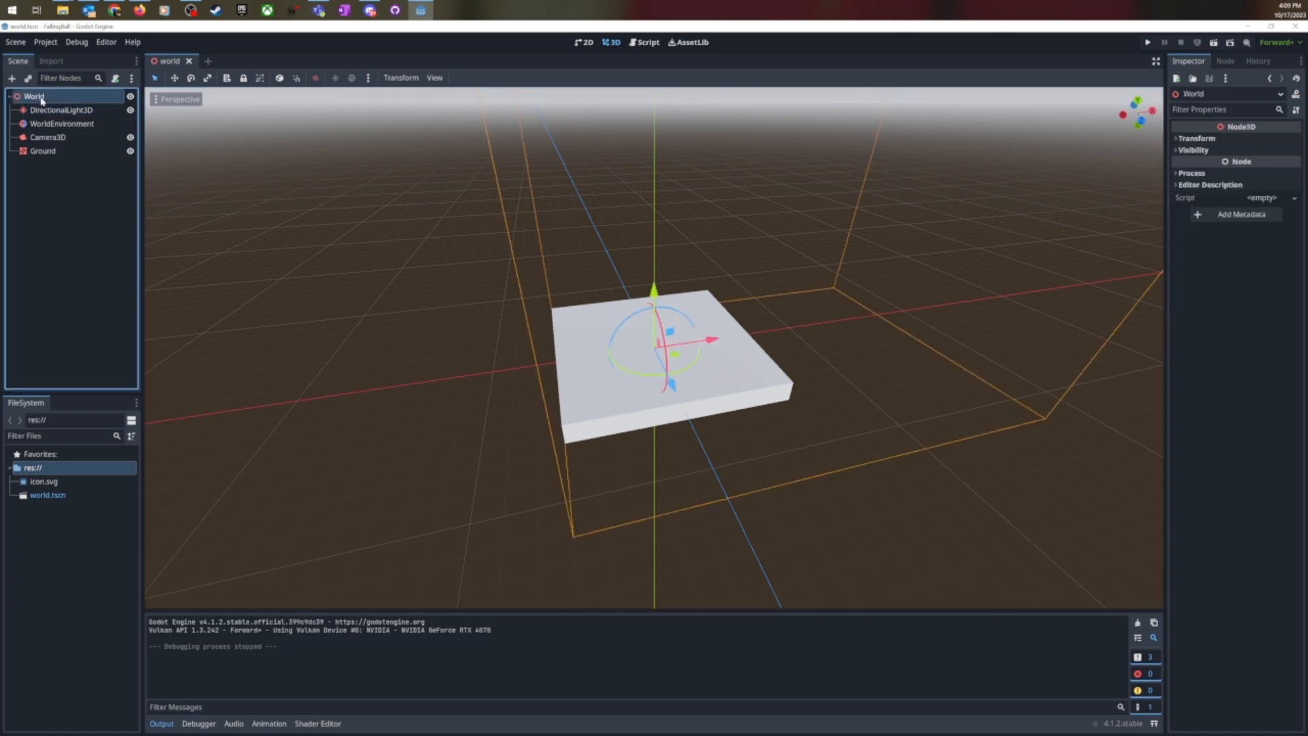
right_click(41, 101)
click(66, 105)
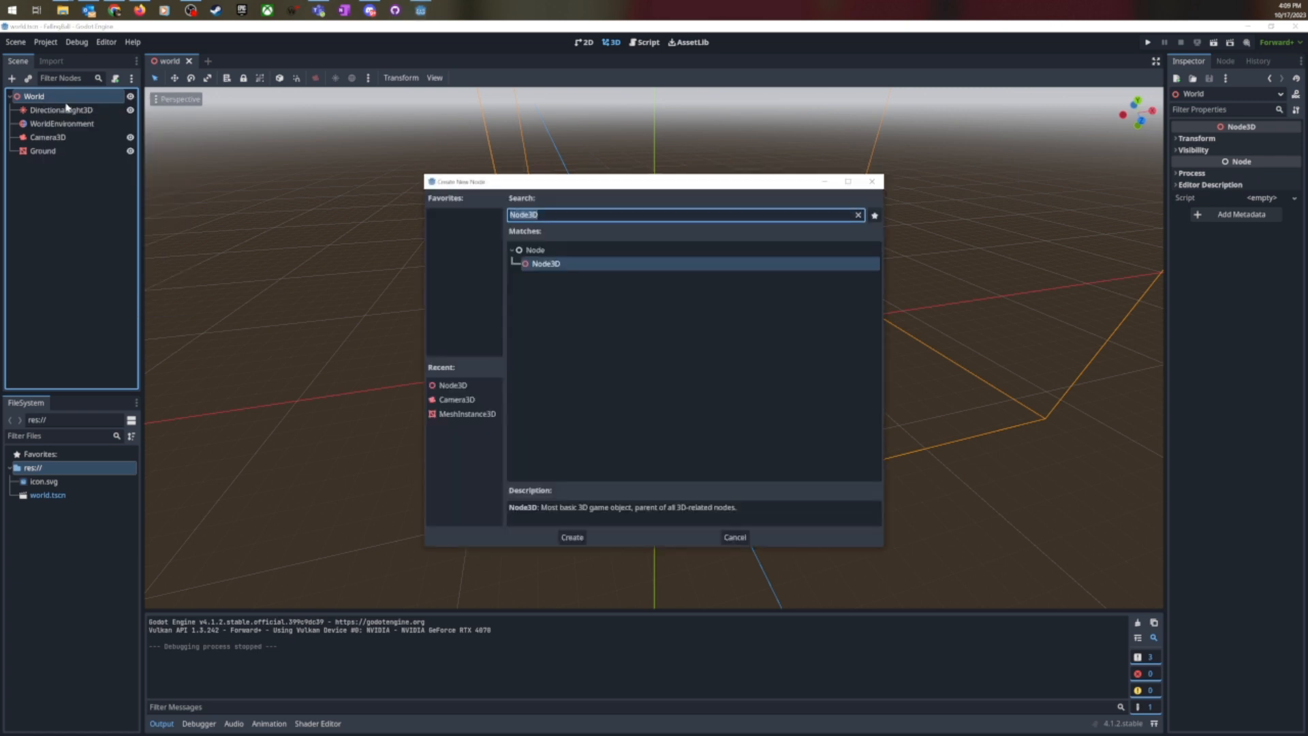
text(mesh)
key(Return)
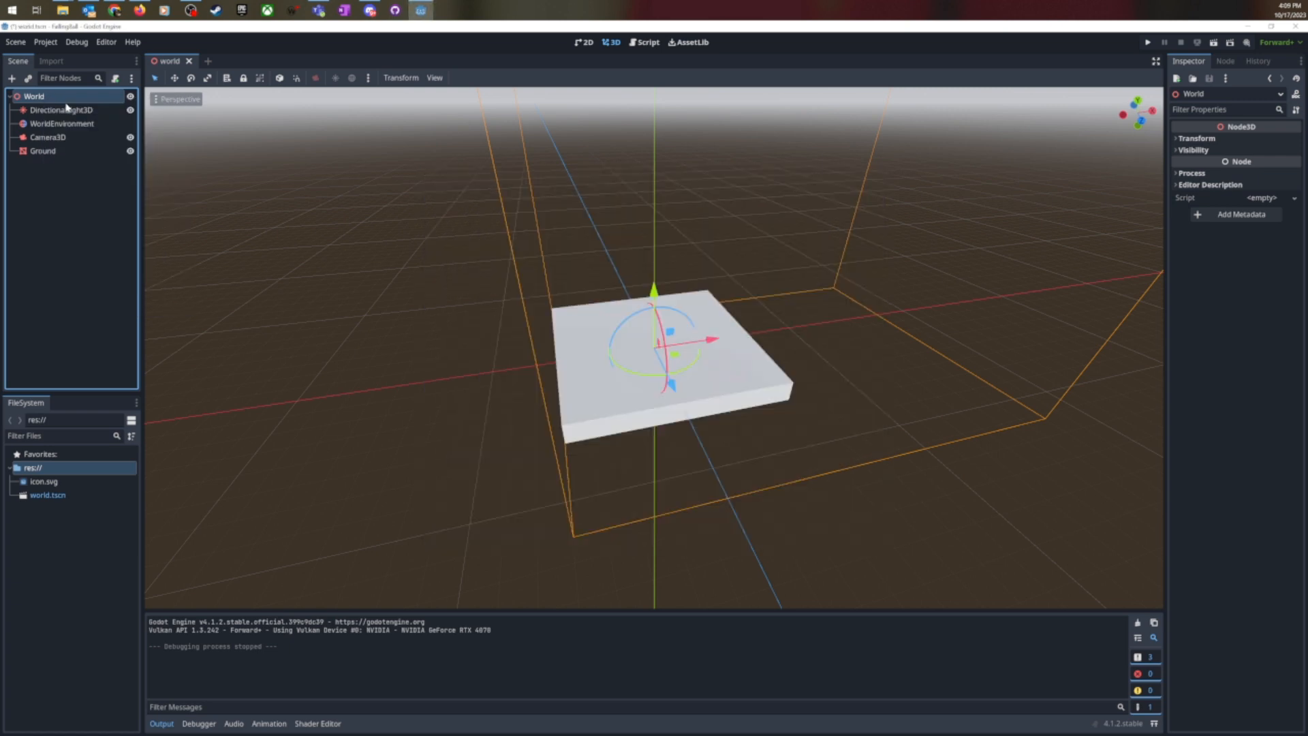
key(F2)
text(Ball)
key(Return)
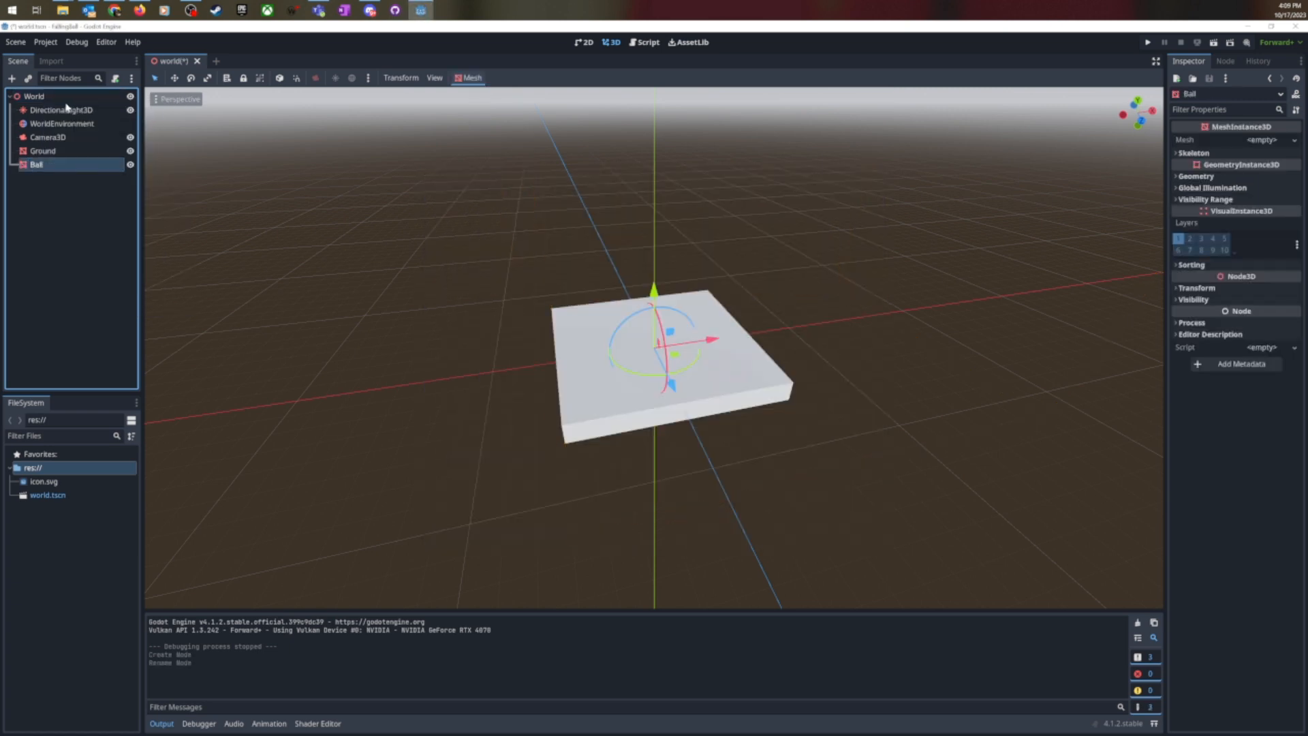
Raise Ball above the centre of the ground and give it a new SphereMesh.
drag(654, 276, 656, 217)
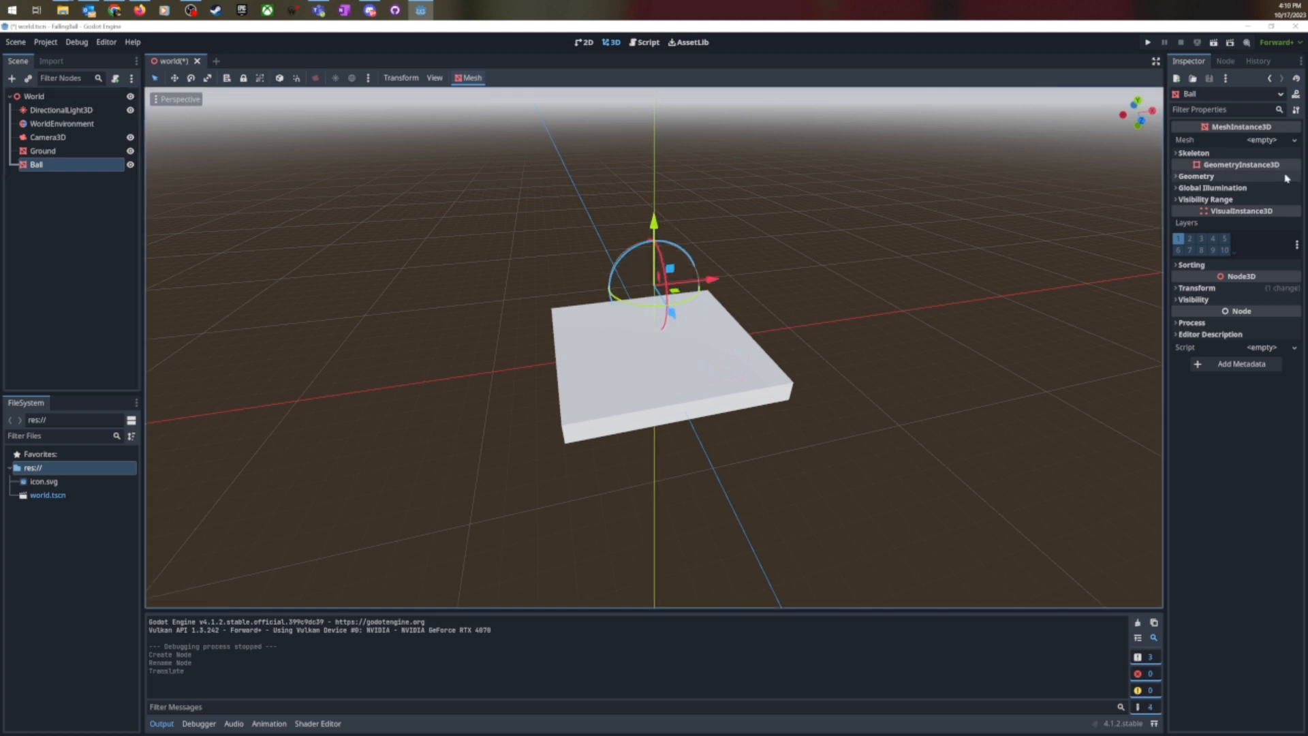
click(1273, 144)
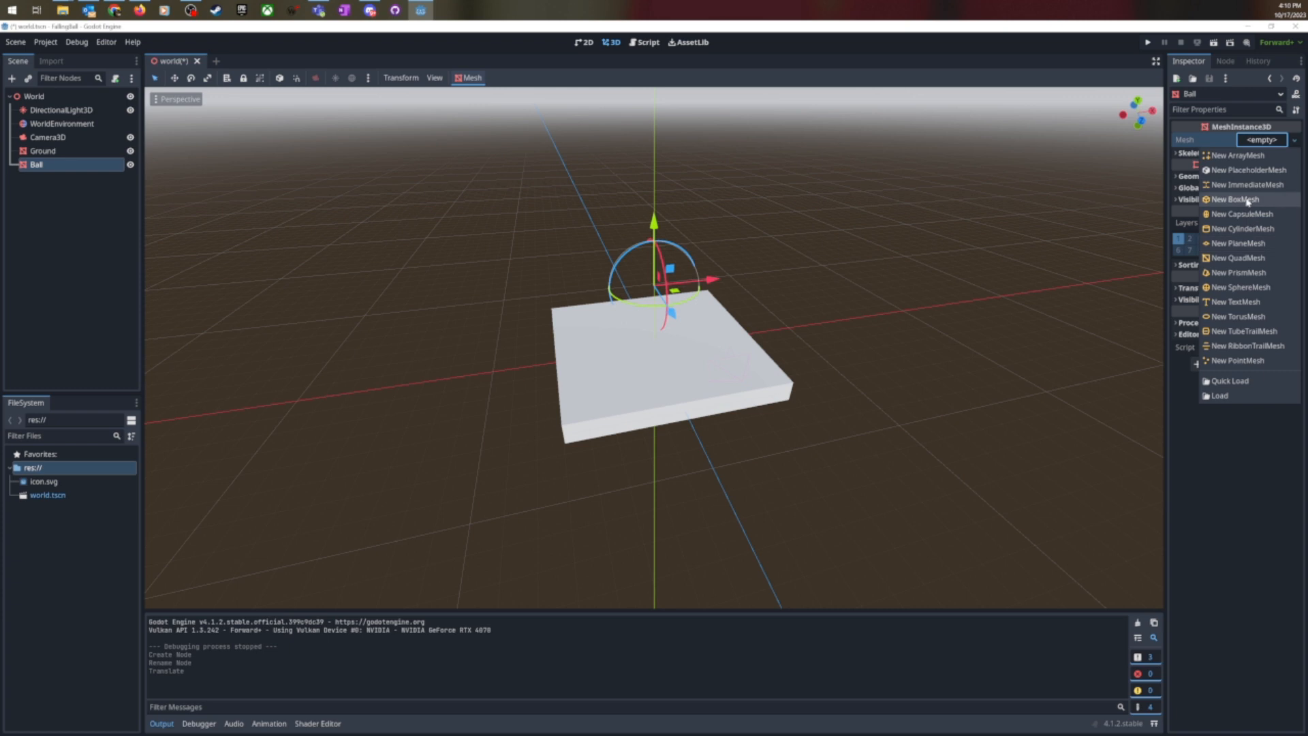
click(1261, 287)
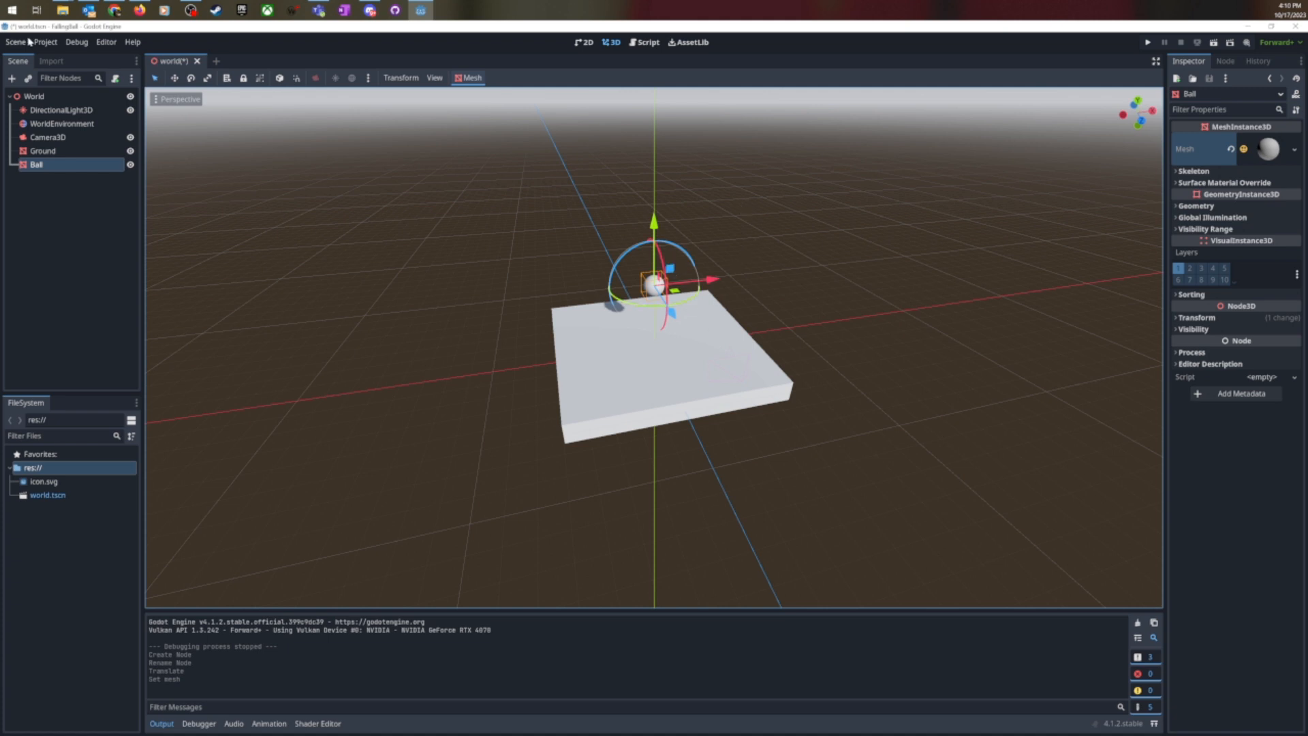
Check the ball through the Camera3D preview and in a run of the project, and close the game window.
click(61, 139)
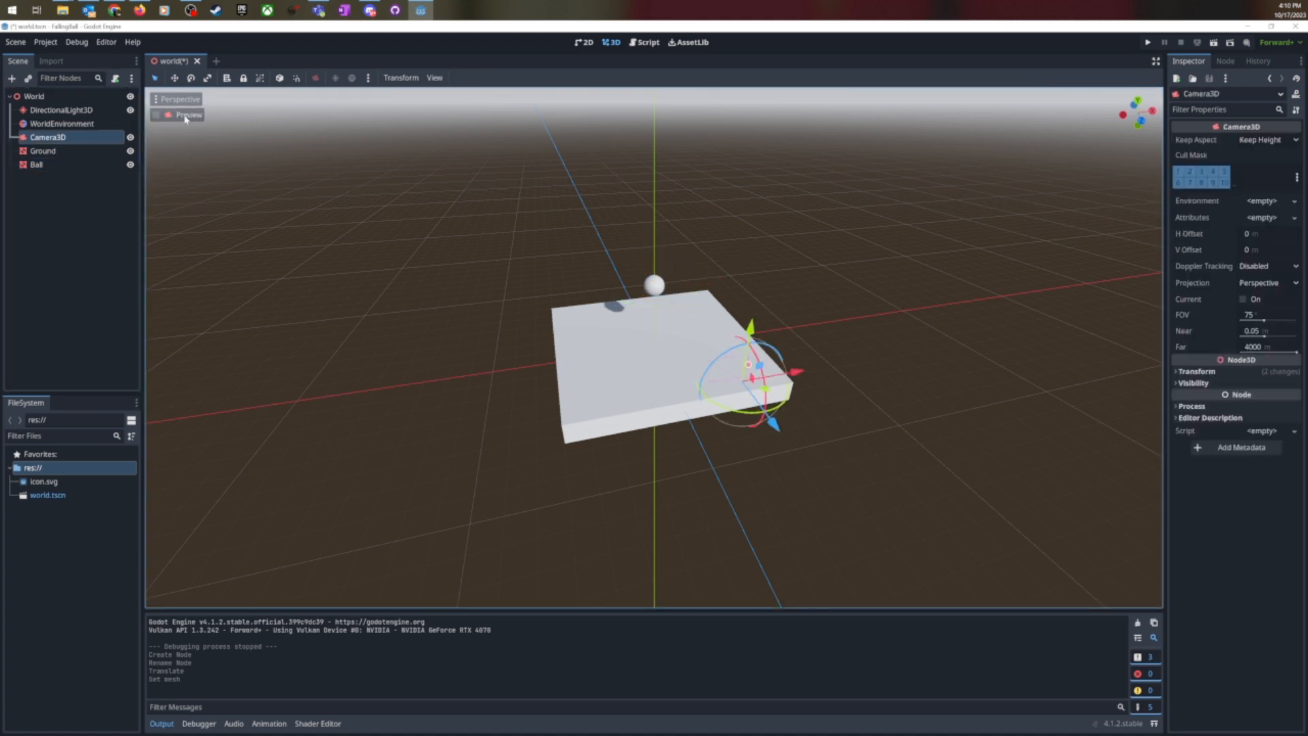
click(185, 116)
click(186, 116)
click(1148, 42)
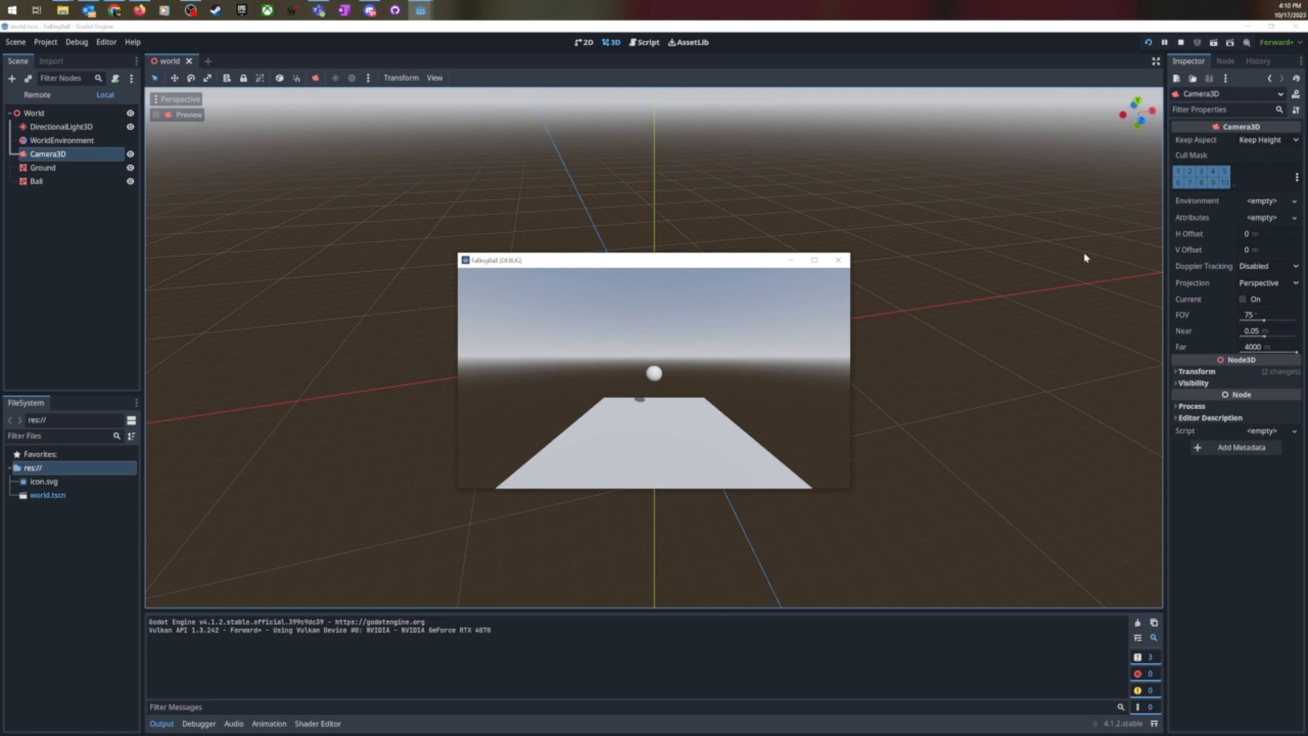
click(837, 259)
Compare the static, character and rigid 3D body types, and add a StaticBody3D node as a child of World.
mouse_move(843, 272)
middle_down()
mouse_move(831, 297)
mouse_move(864, 340)
mouse_move(806, 284)
mouse_move(762, 286)
mouse_move(770, 275)
mouse_move(817, 285)
mouse_move(827, 271)
middle_up()
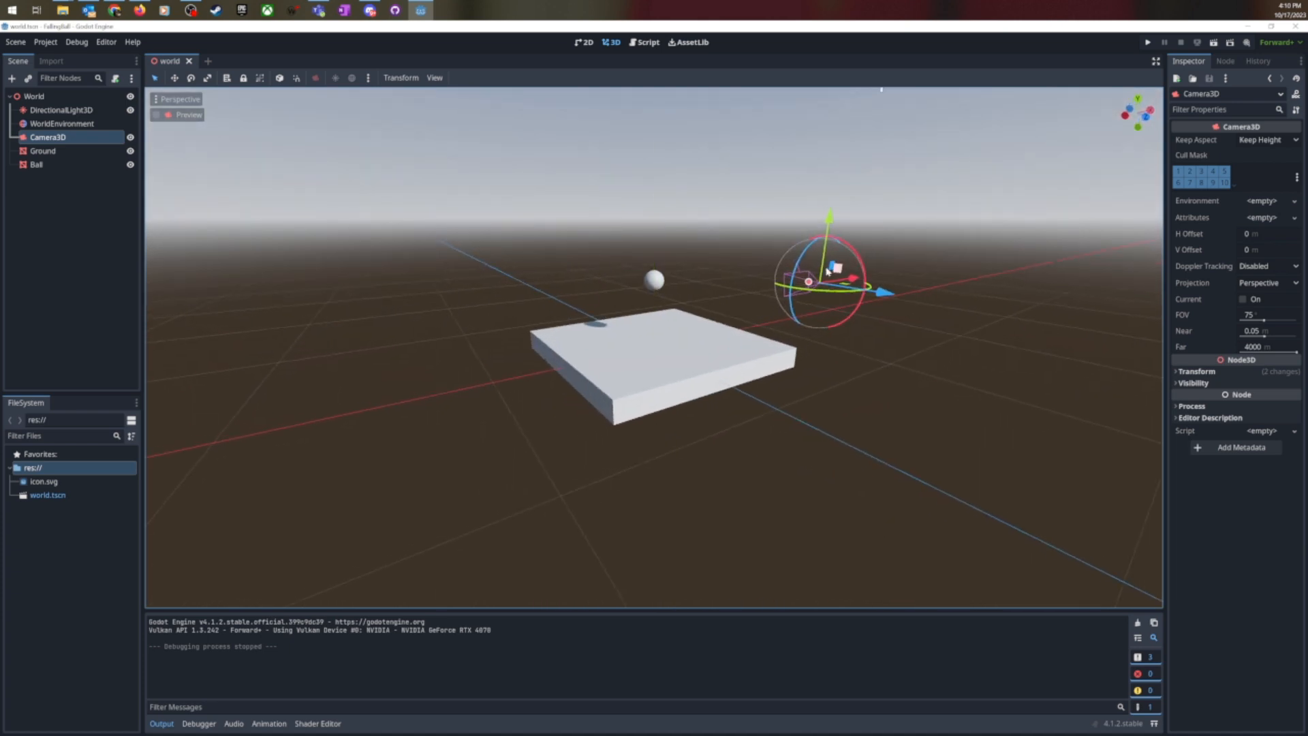
scroll(738, 244, up, 4)
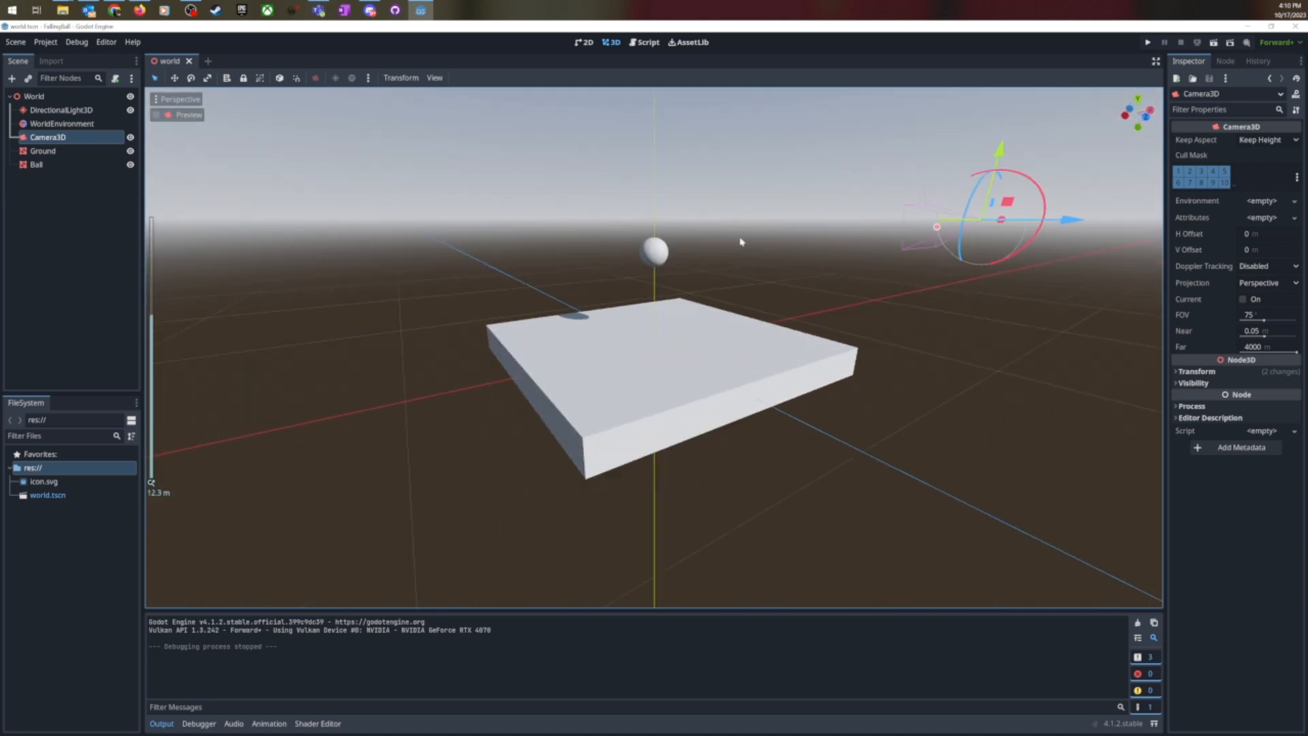
scroll(735, 251, down, 2)
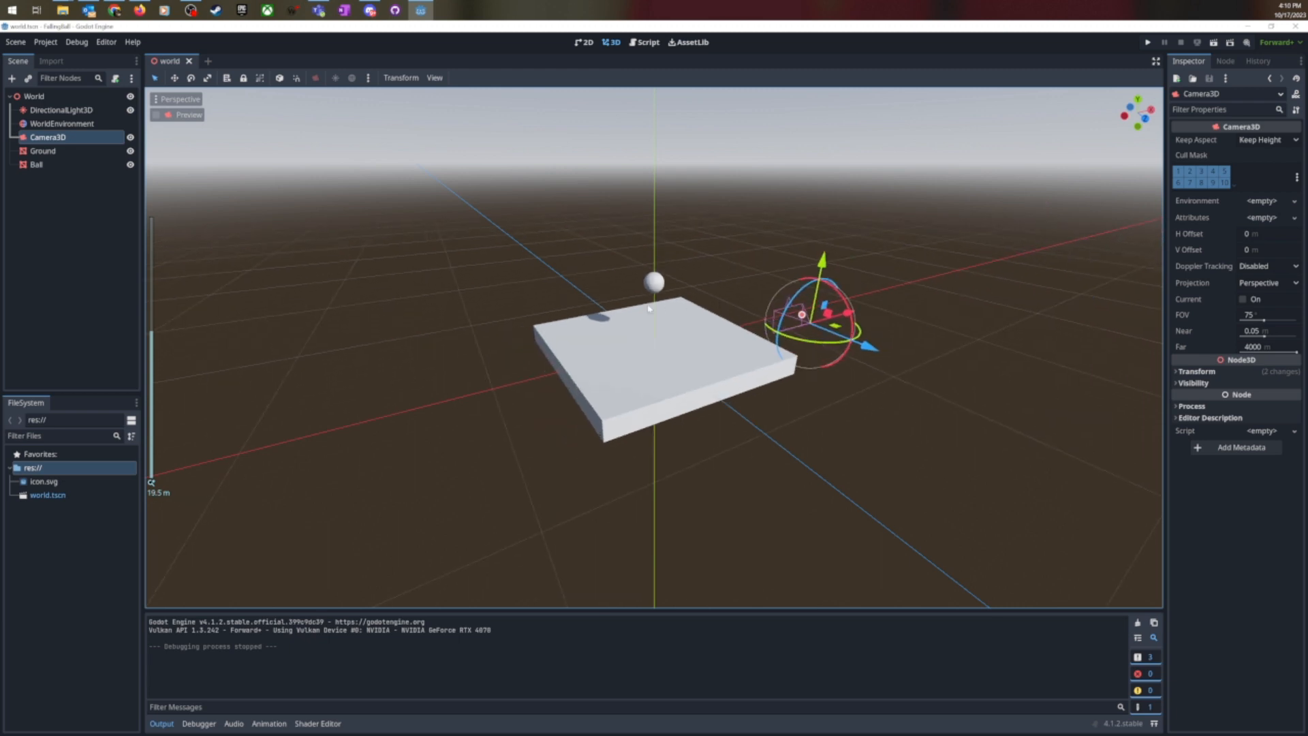
click(58, 154)
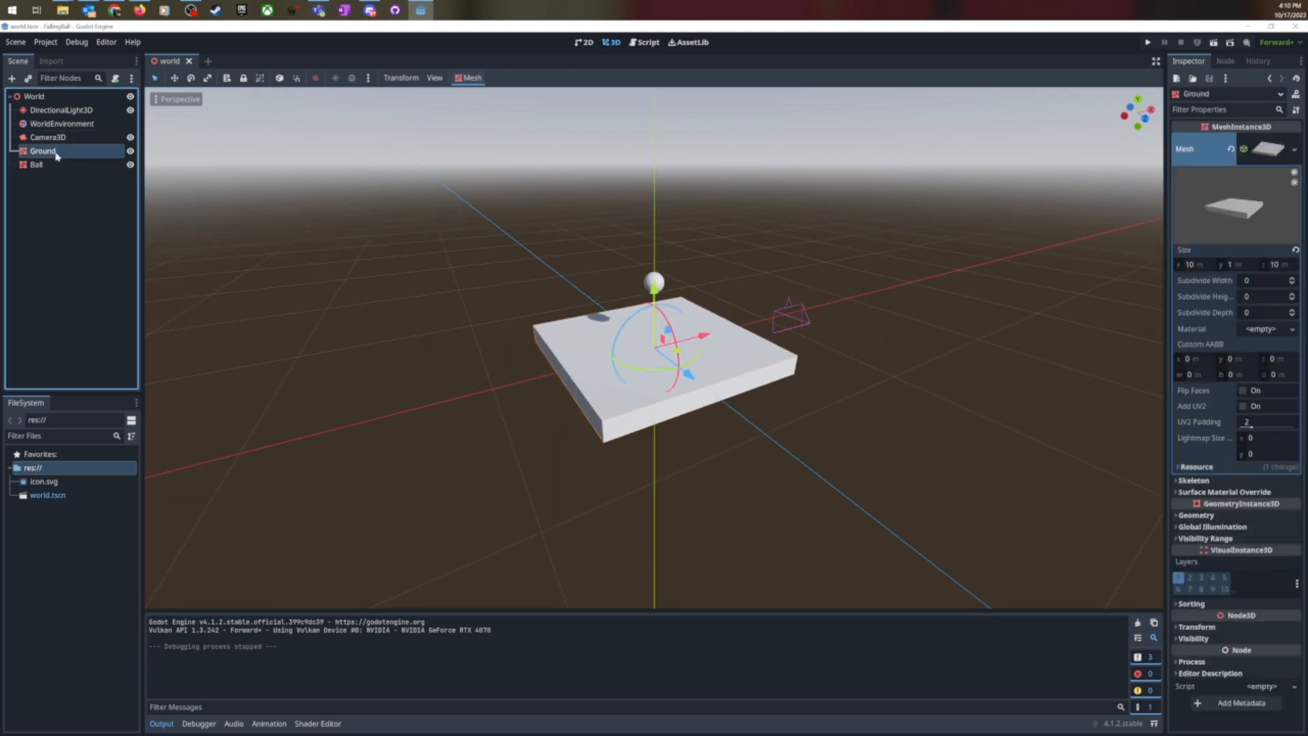
right_click(44, 100)
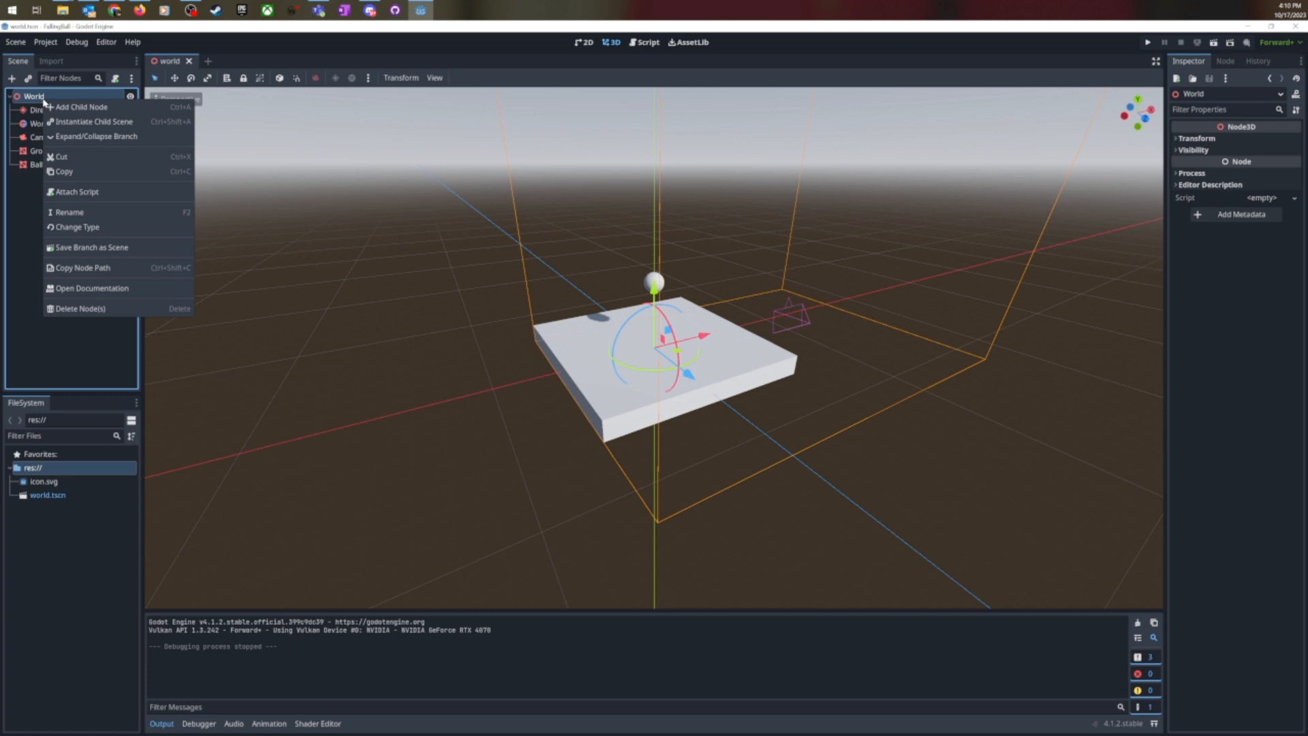
click(99, 108)
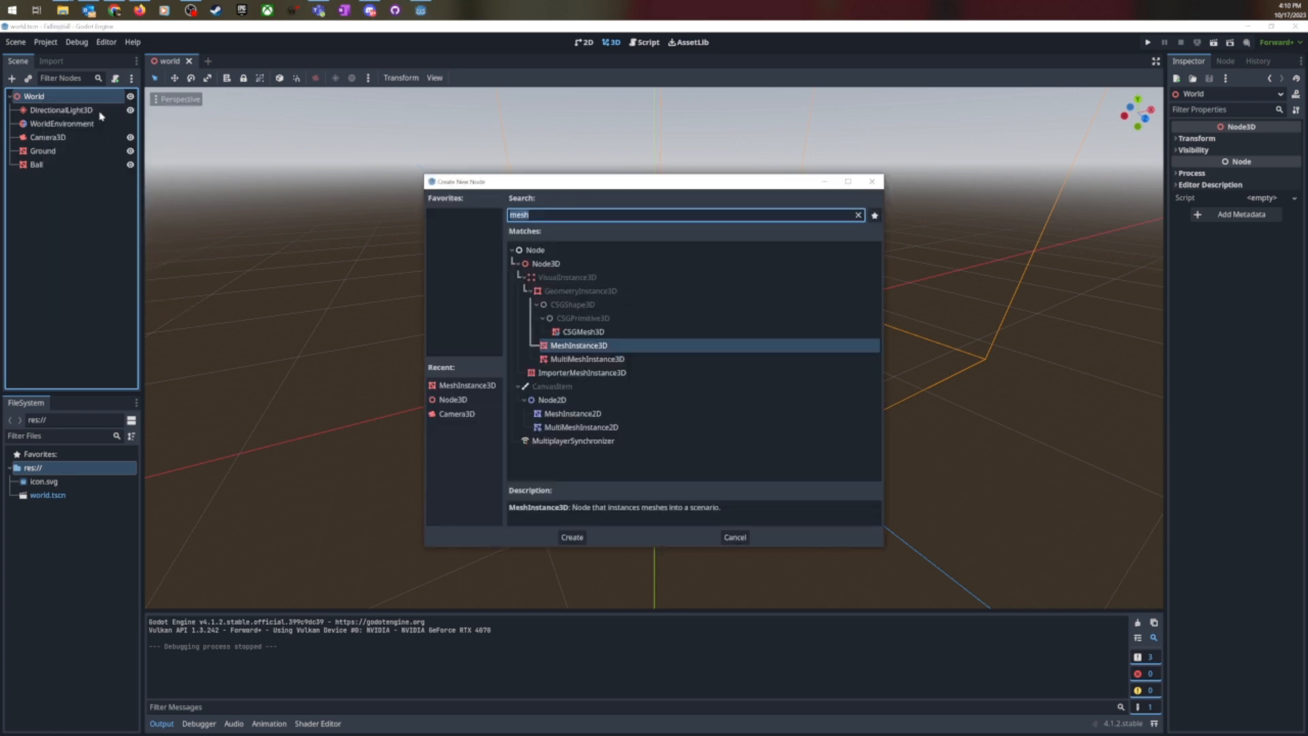
text(body3d)
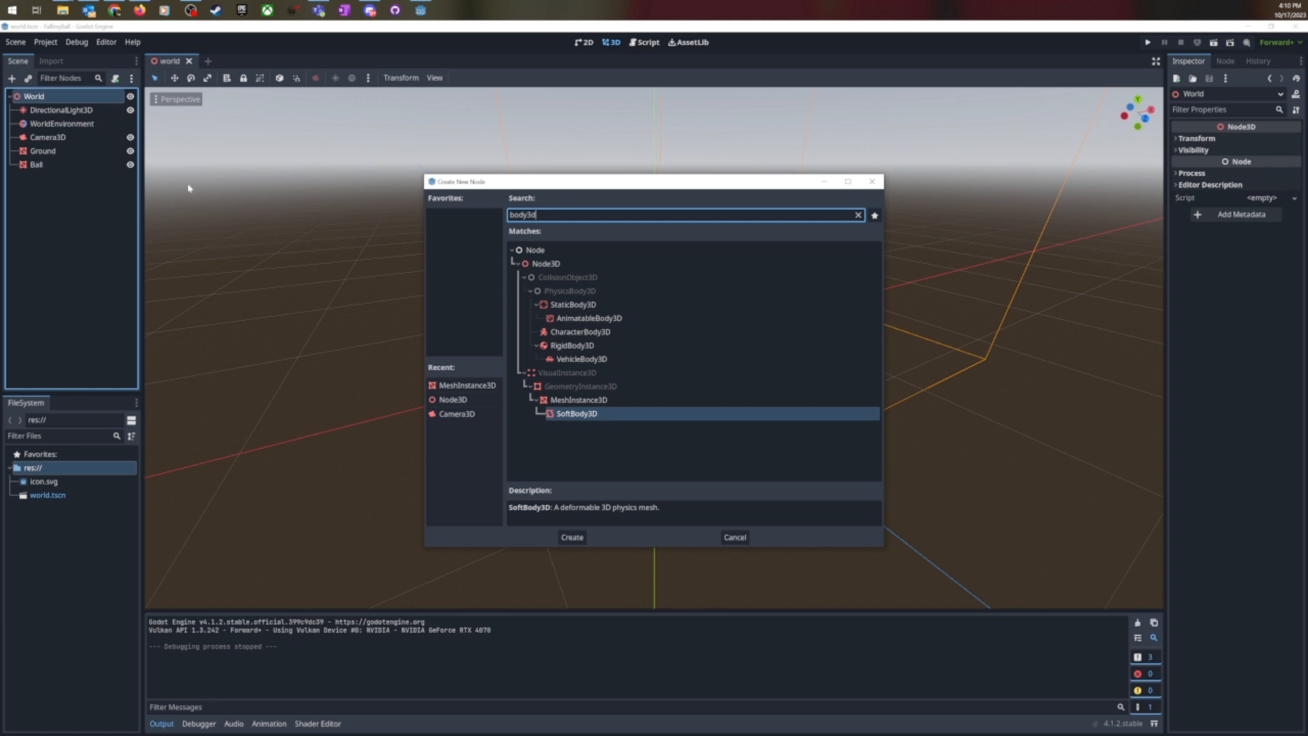
click(580, 306)
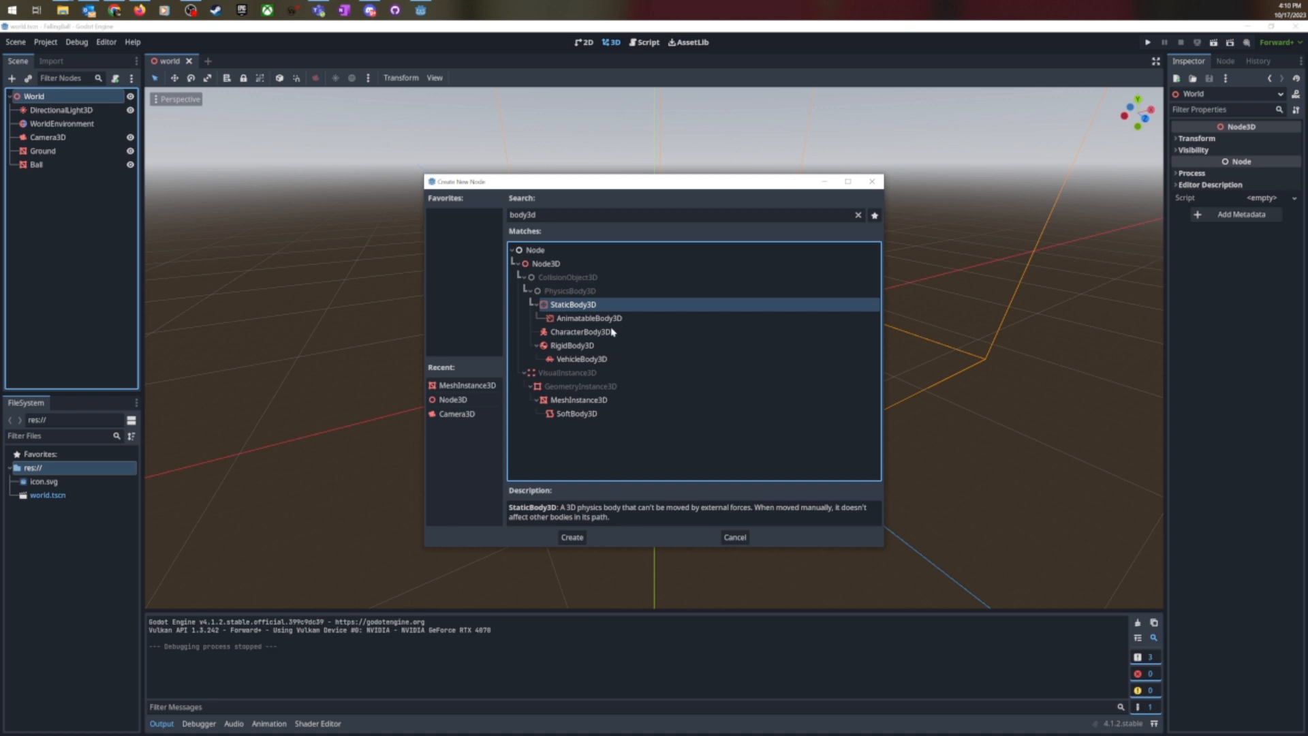
click(586, 335)
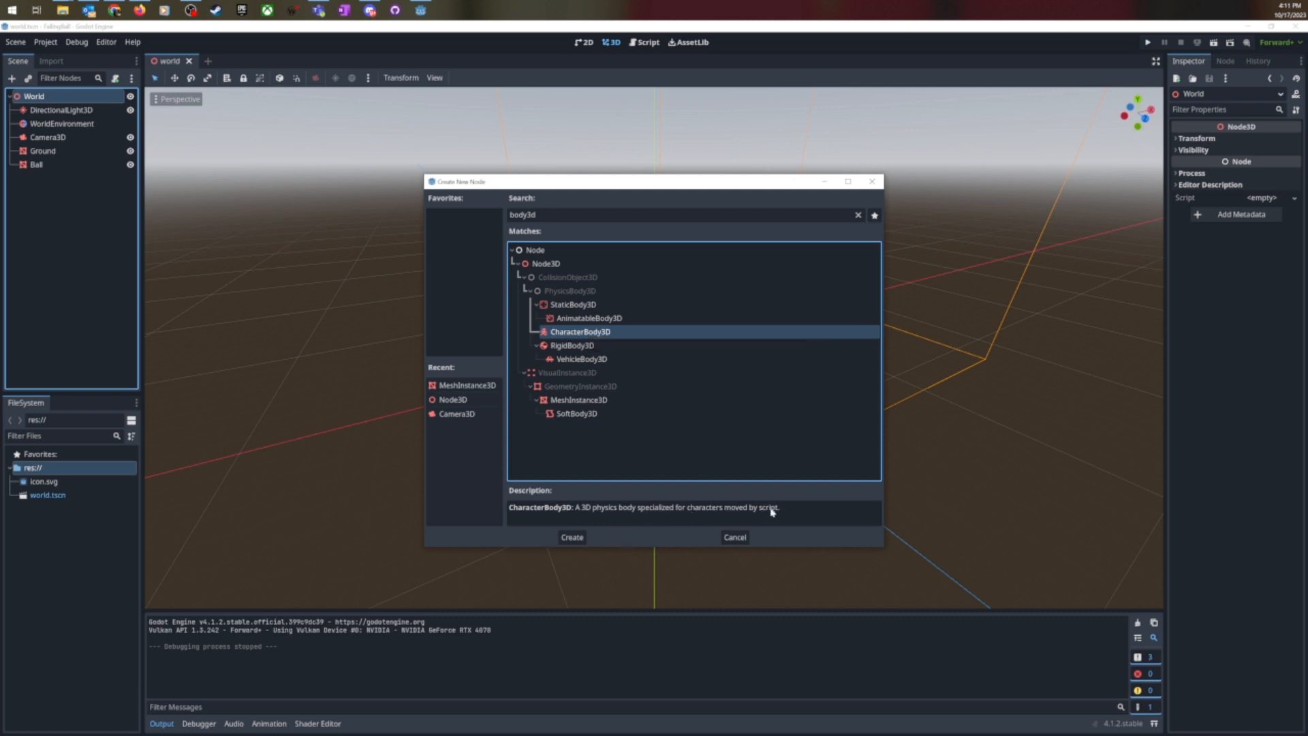
click(585, 348)
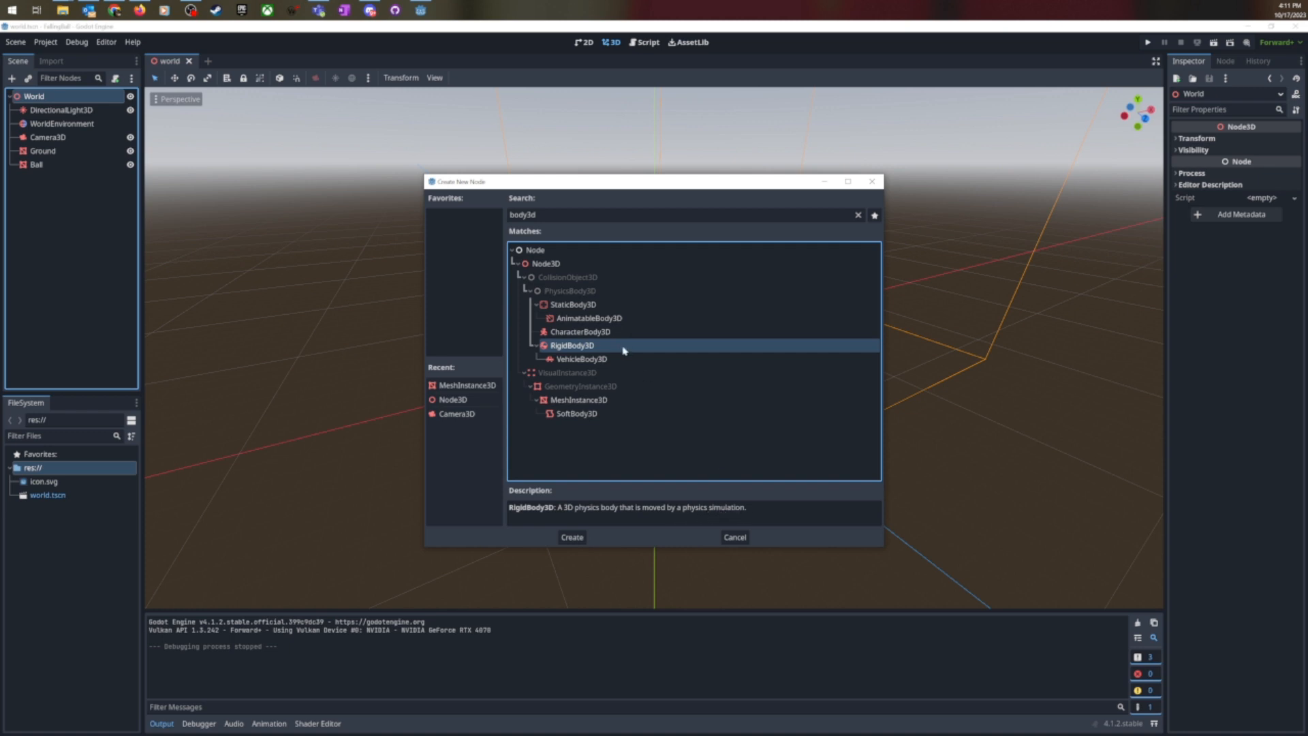
click(585, 310)
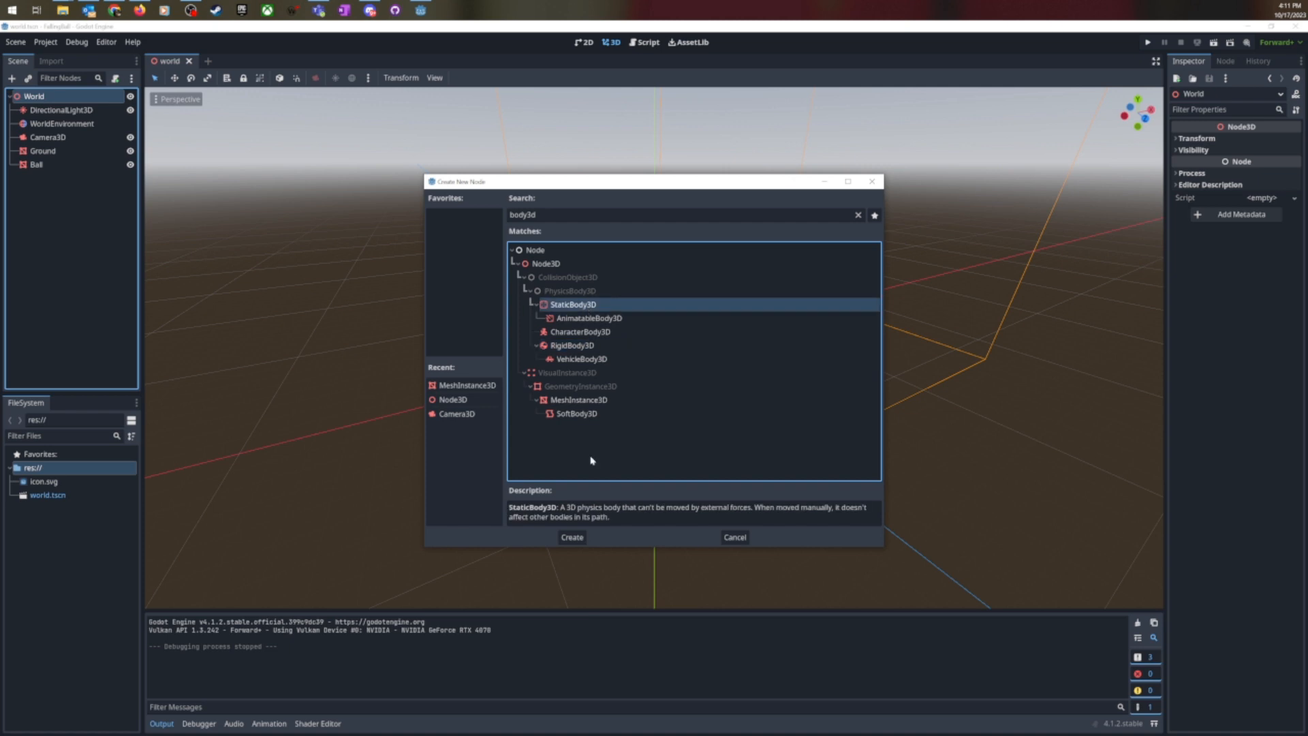
click(571, 536)
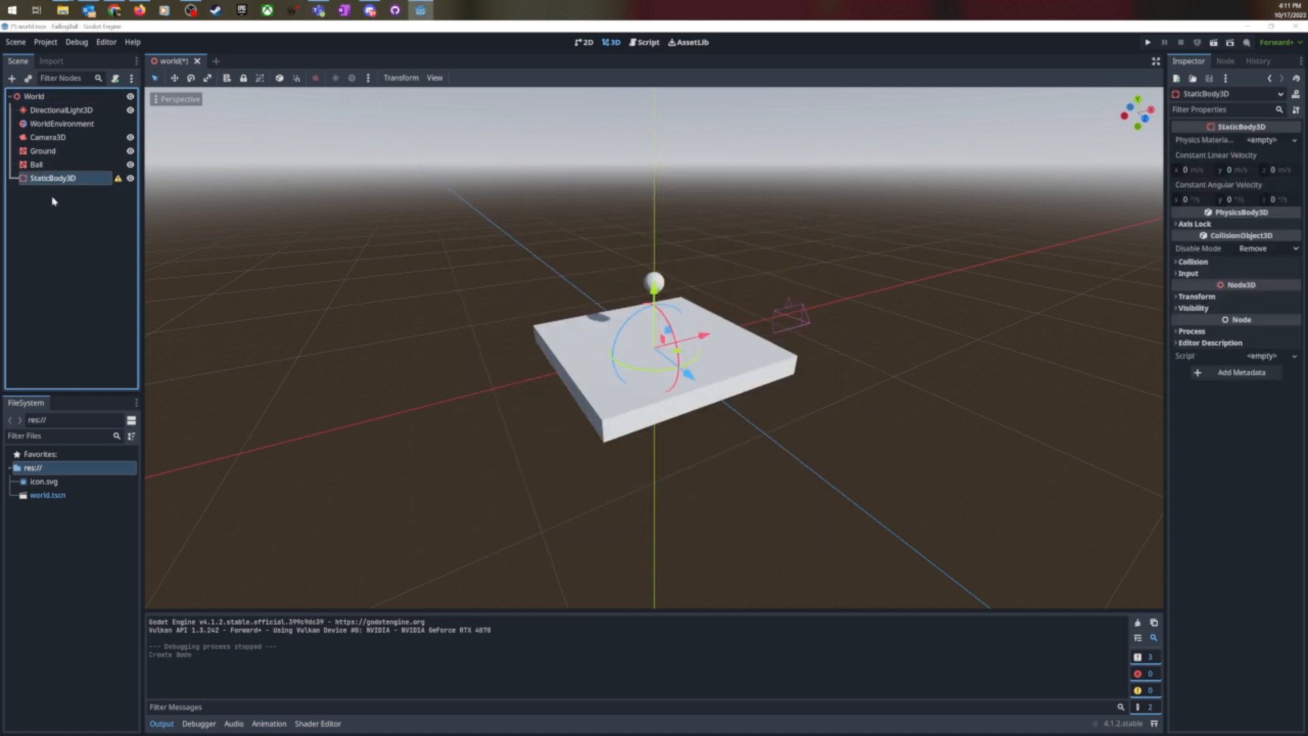
Read the new StaticBody3D node's configuration warning and rename the node as GroundBody.
mouse_move(119, 185)
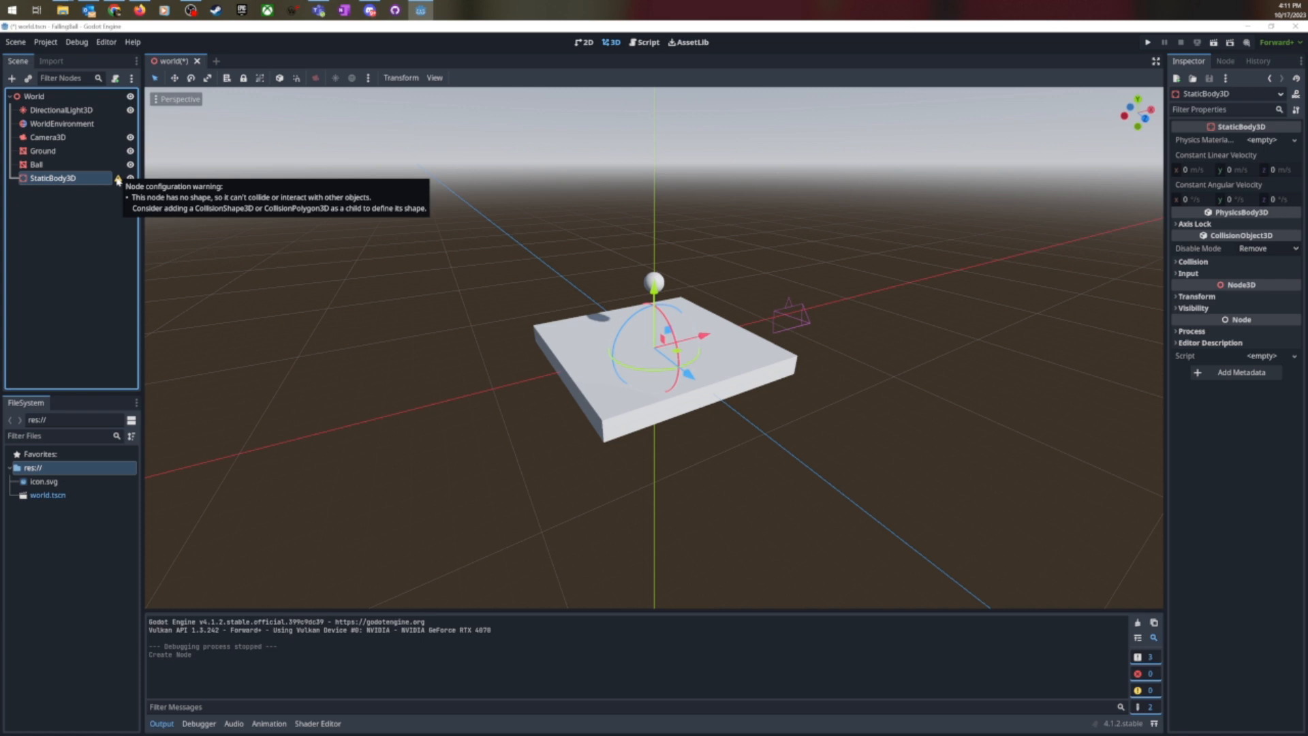
click(45, 154)
click(50, 189)
click(51, 177)
click(51, 177)
text(GroundBody)
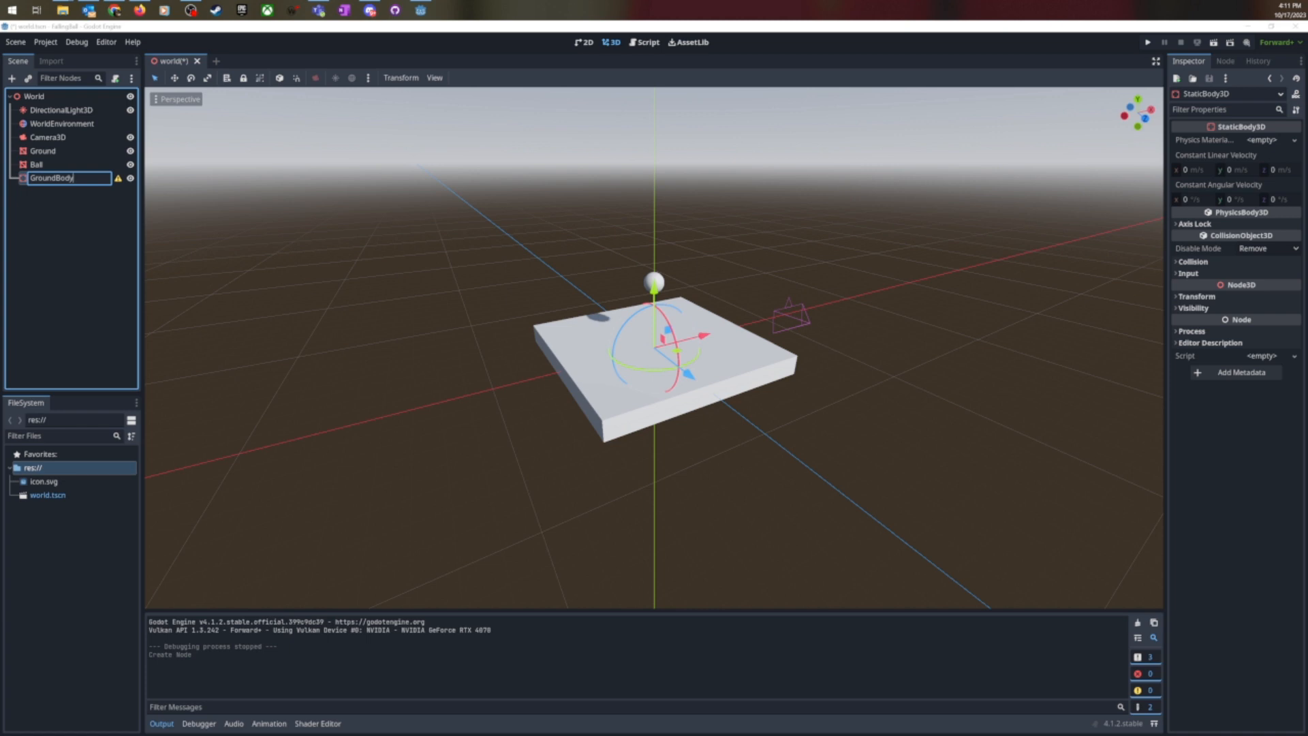
key(Return)
Rename the Ground mesh node as GroundMesh and make it a child of GroundBody.
click(98, 152)
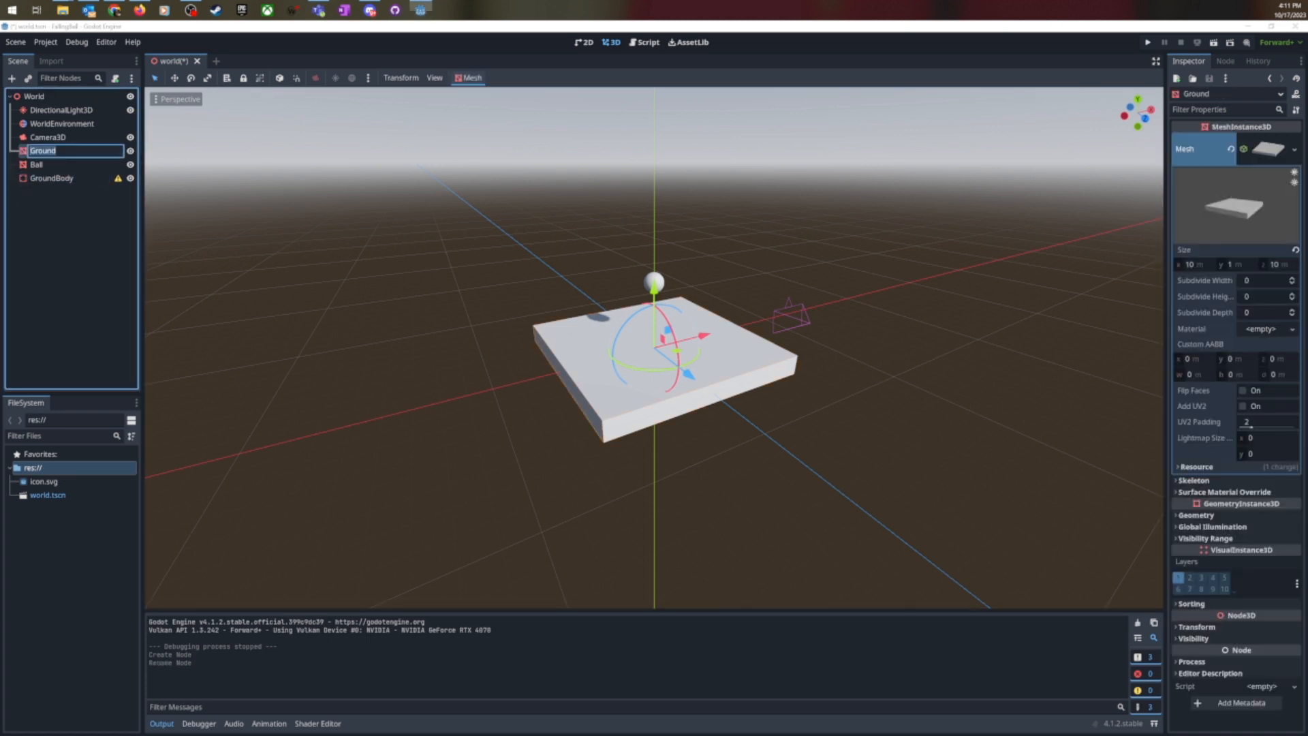
click(96, 151)
text(Mesh)
key(Return)
drag(58, 156, 53, 177)
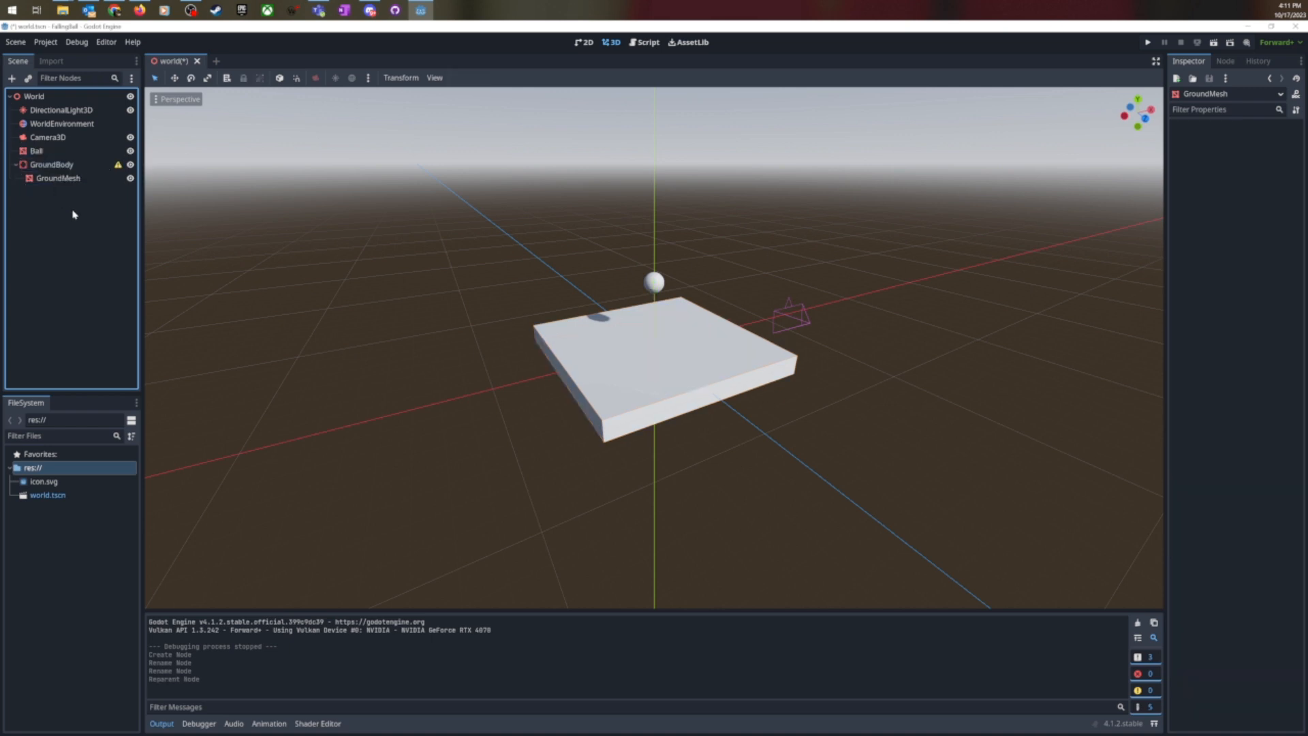
Generate a single convex collision sibling from GroundMesh and inspect the ground box up close.
click(69, 178)
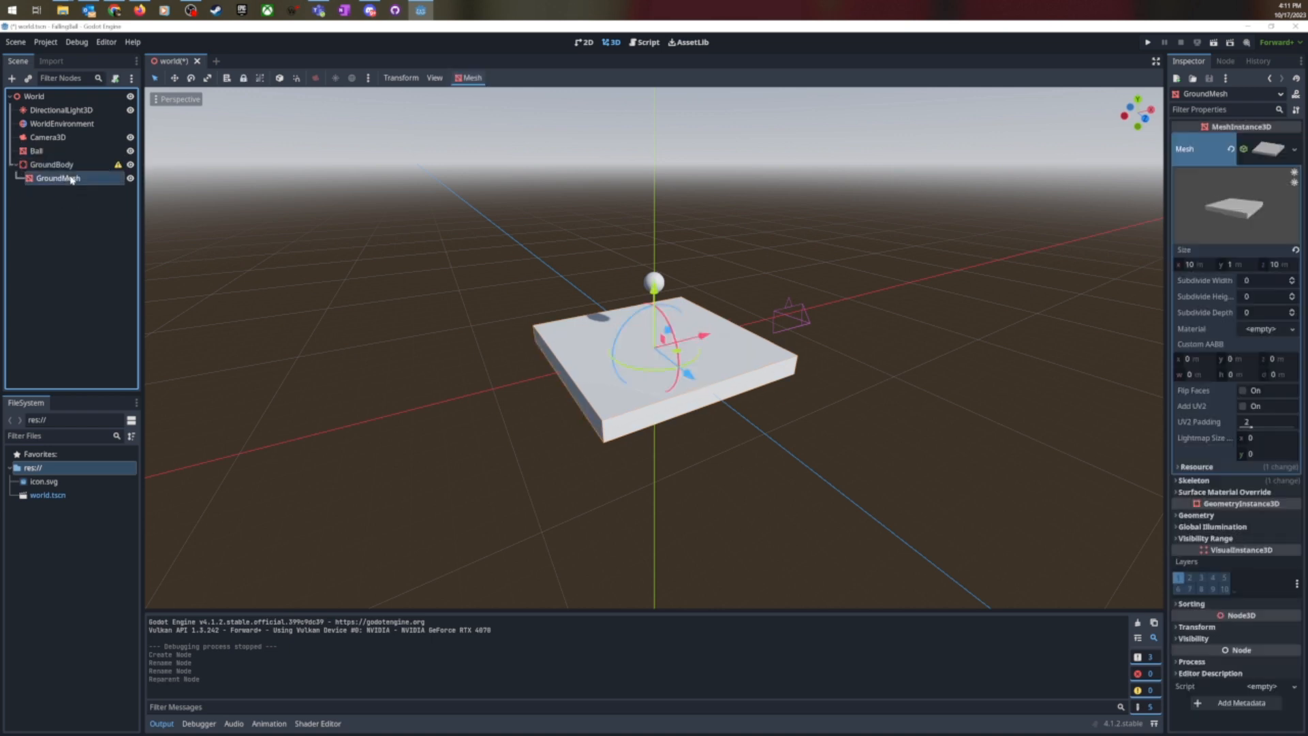
click(472, 78)
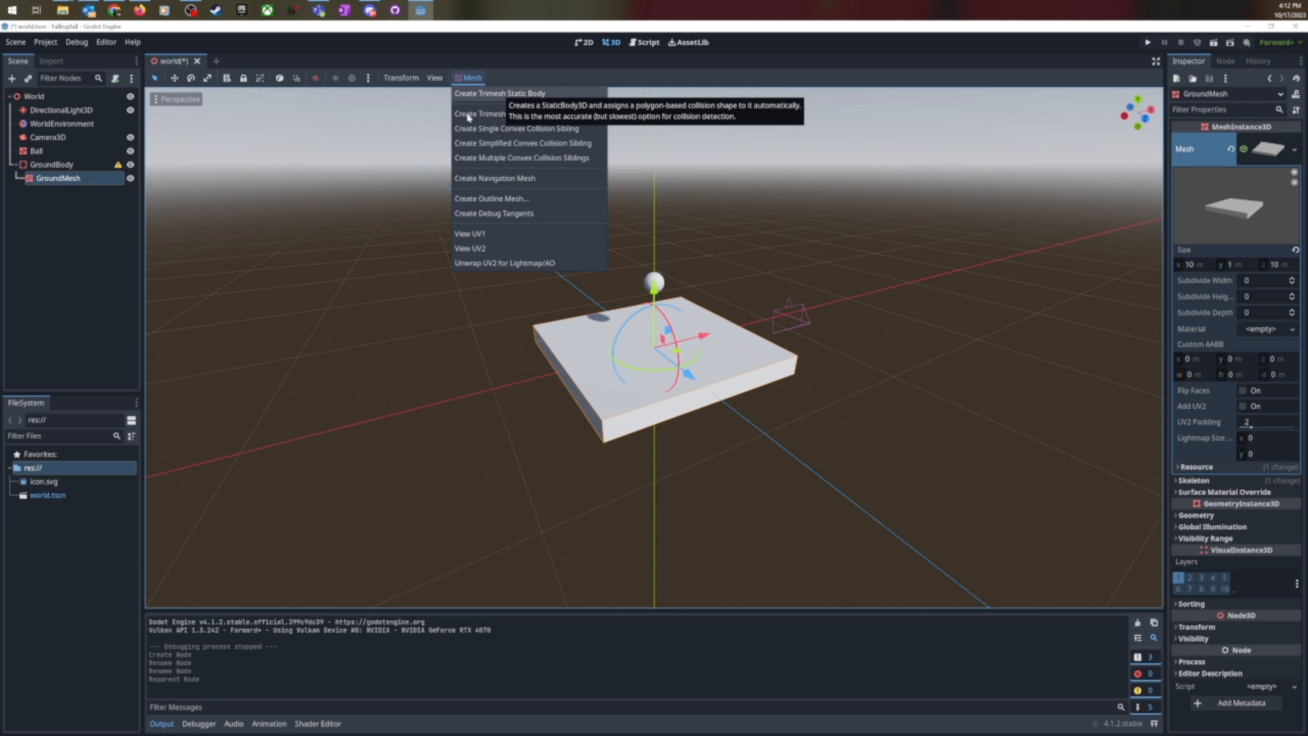
click(528, 129)
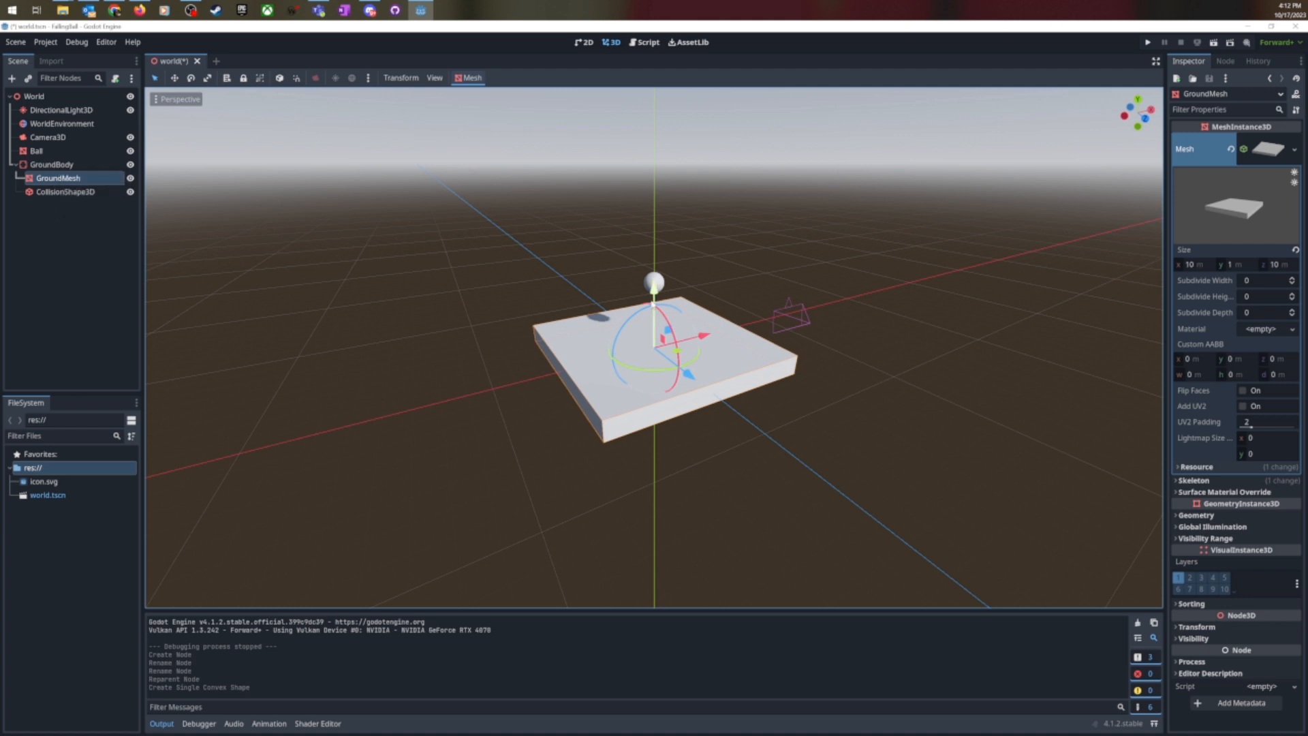
scroll(709, 385, up, 3)
middle_drag(709, 385, 823, 394)
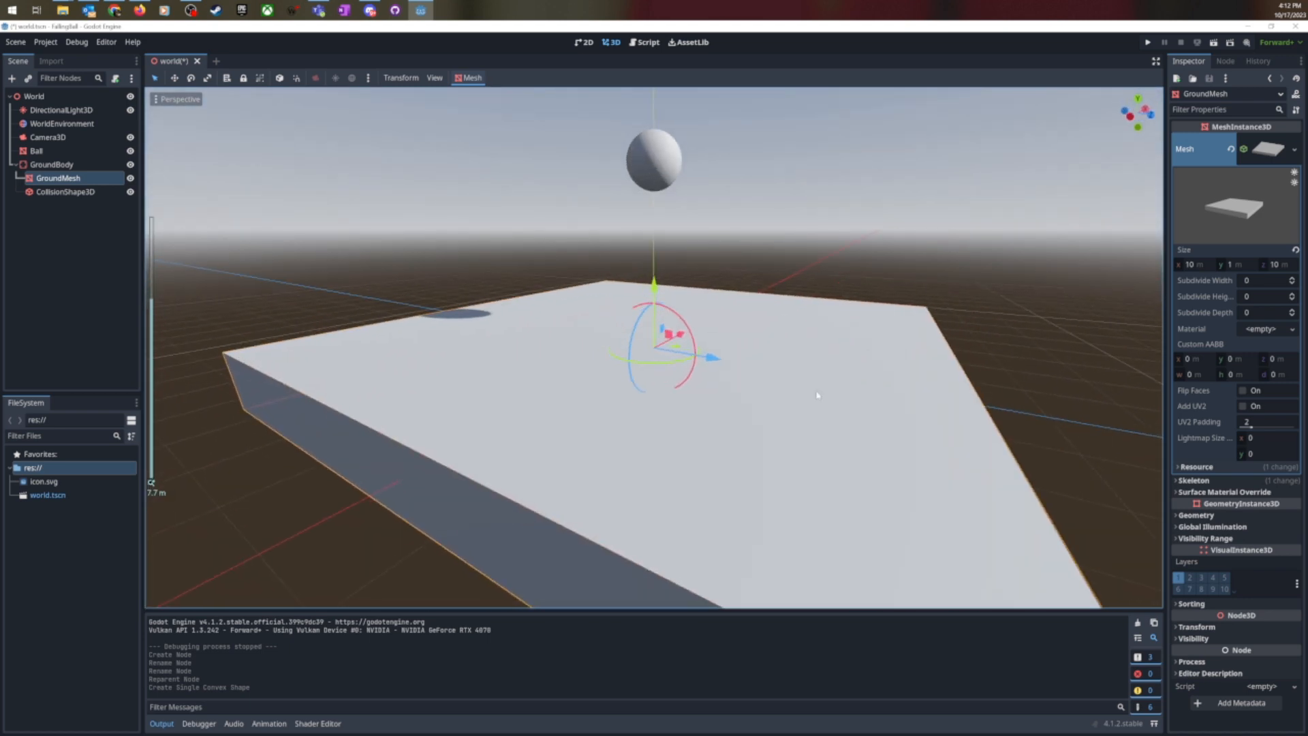
scroll(817, 395, down, 3)
Delete the generated CollisionShape3D node under GroundBody.
click(46, 193)
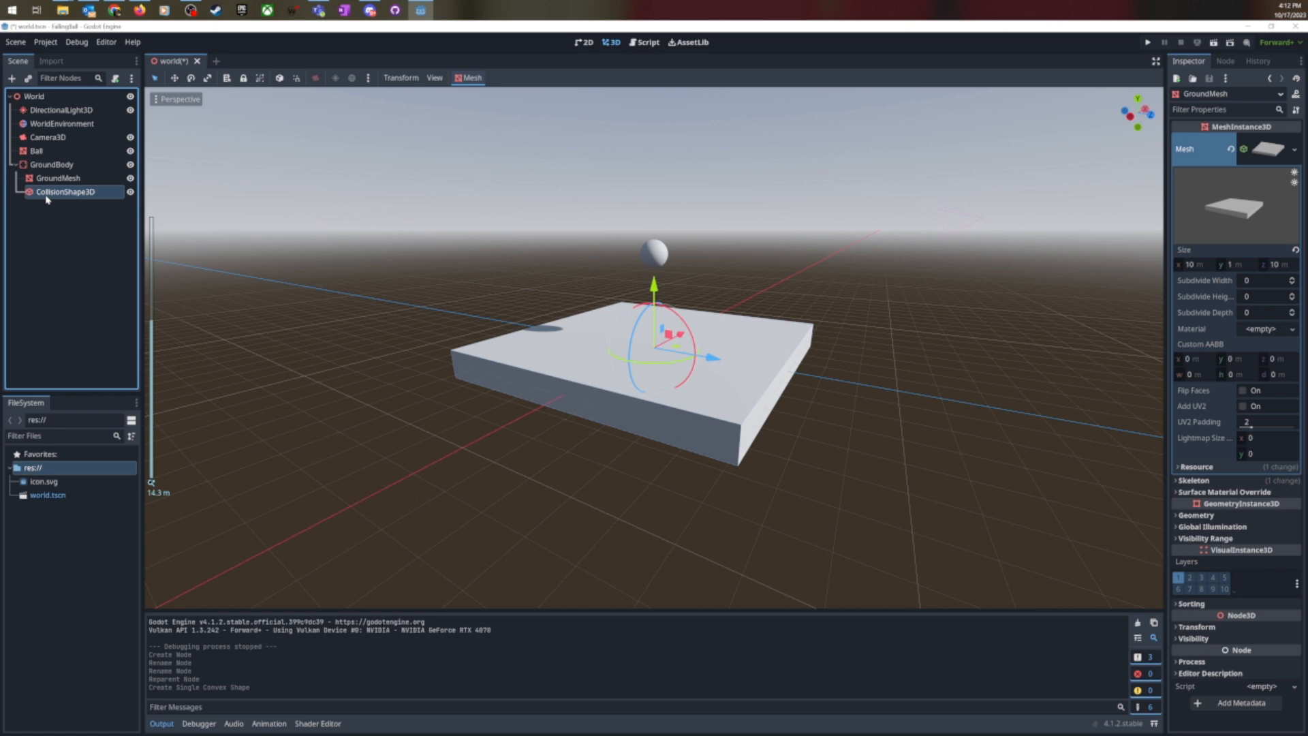
key(Delete)
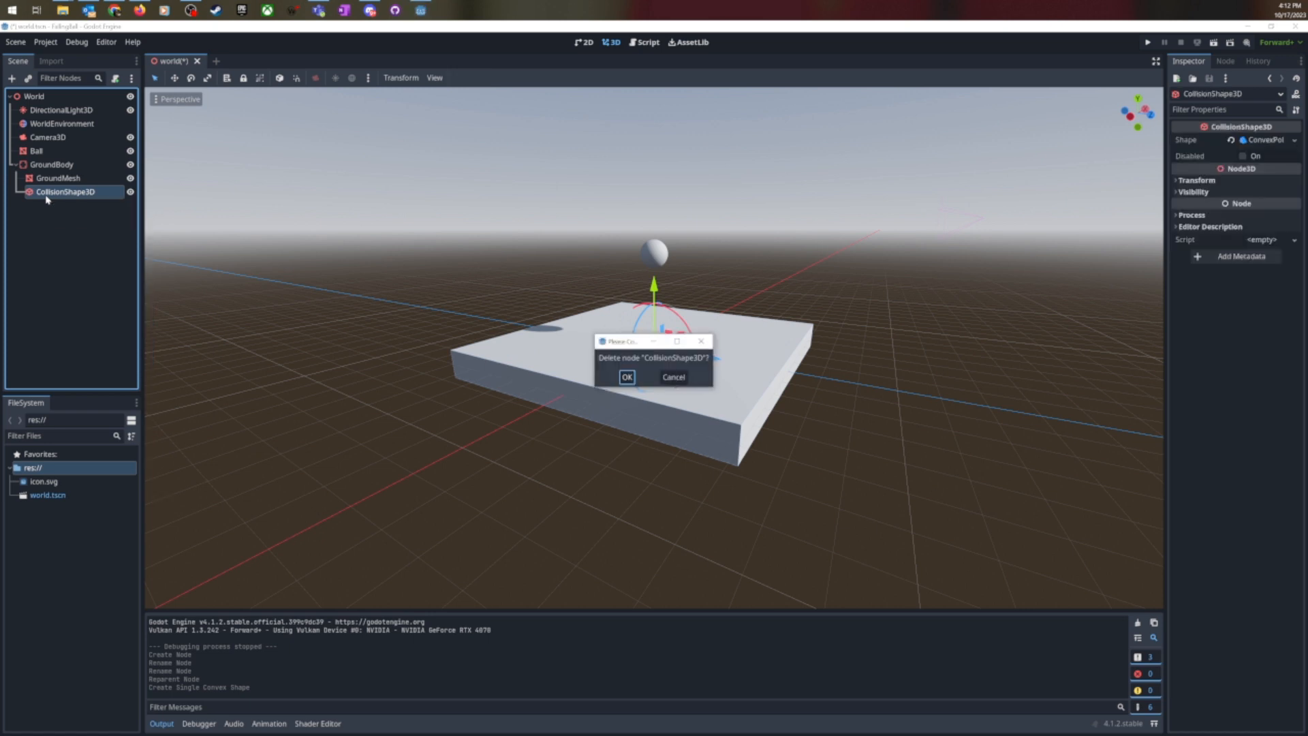
key(Return)
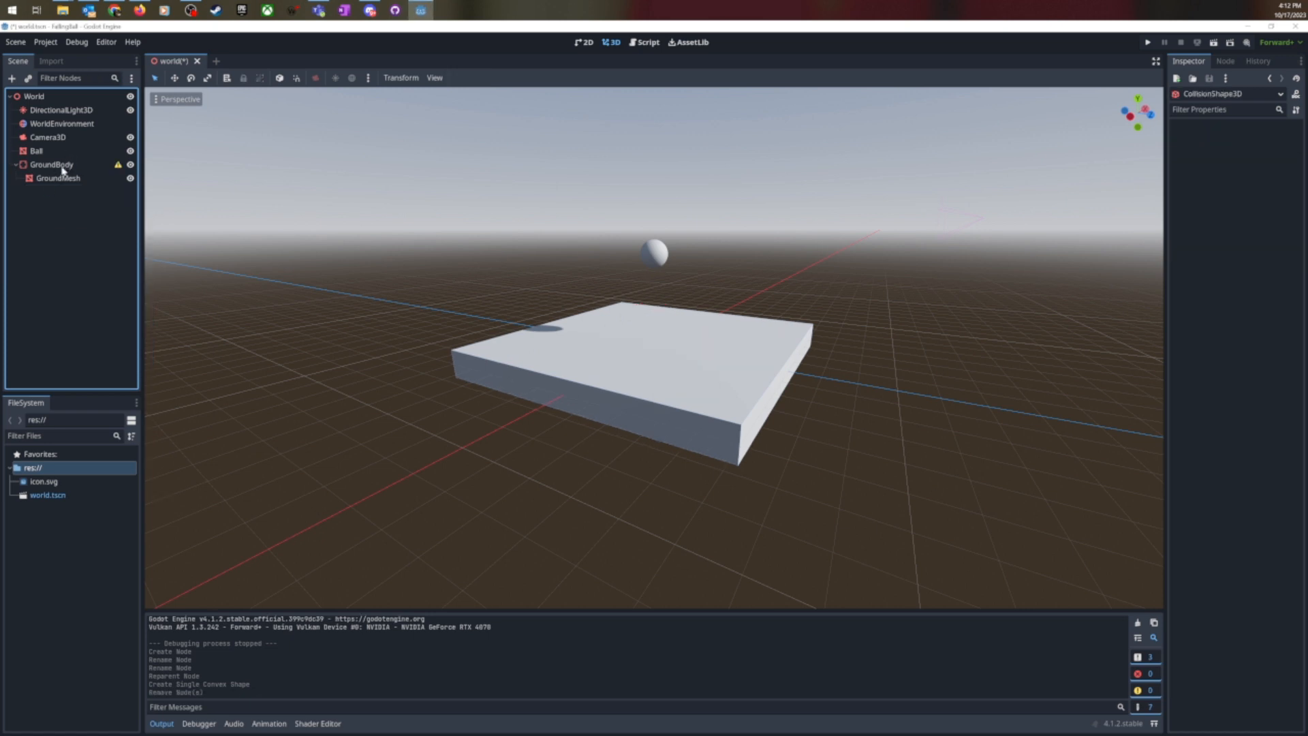
Add a CollisionShape3D node as a child of GroundBody and give it a new BoxShape3D.
right_click(62, 170)
click(95, 175)
text(c)
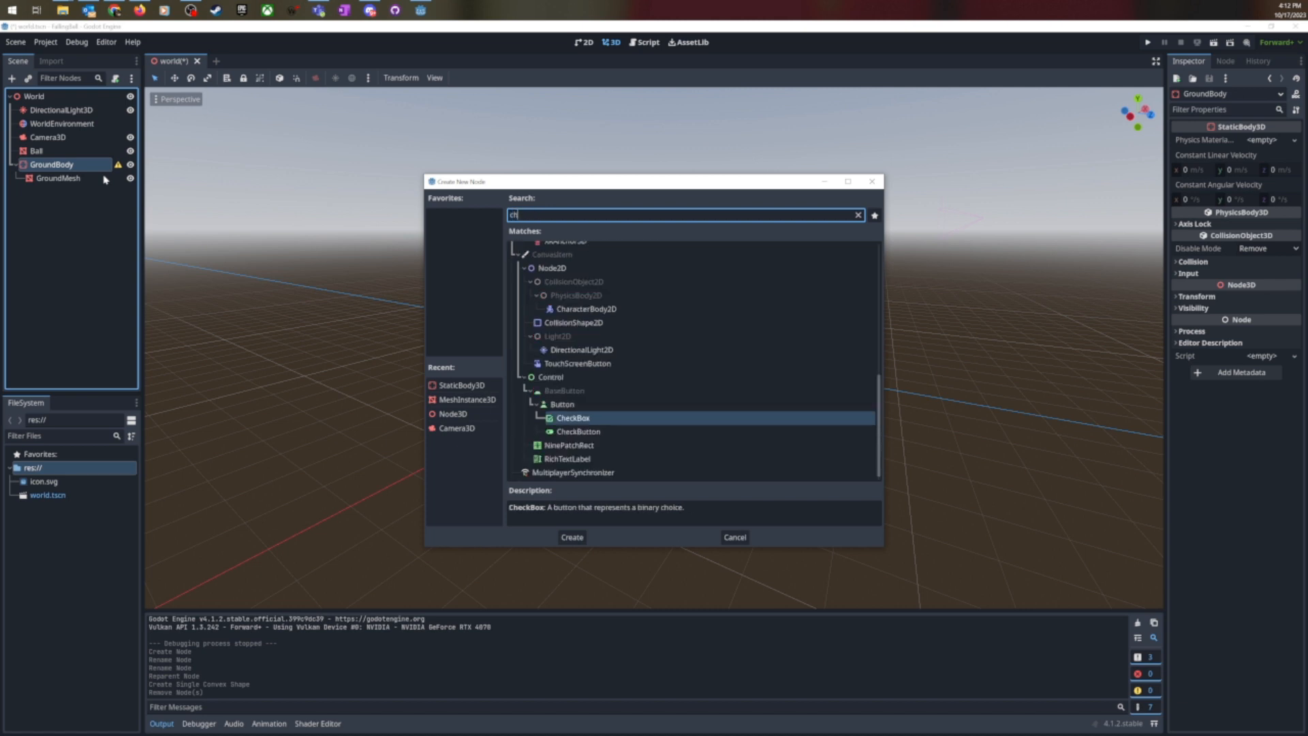
text(ollision)
key(Return)
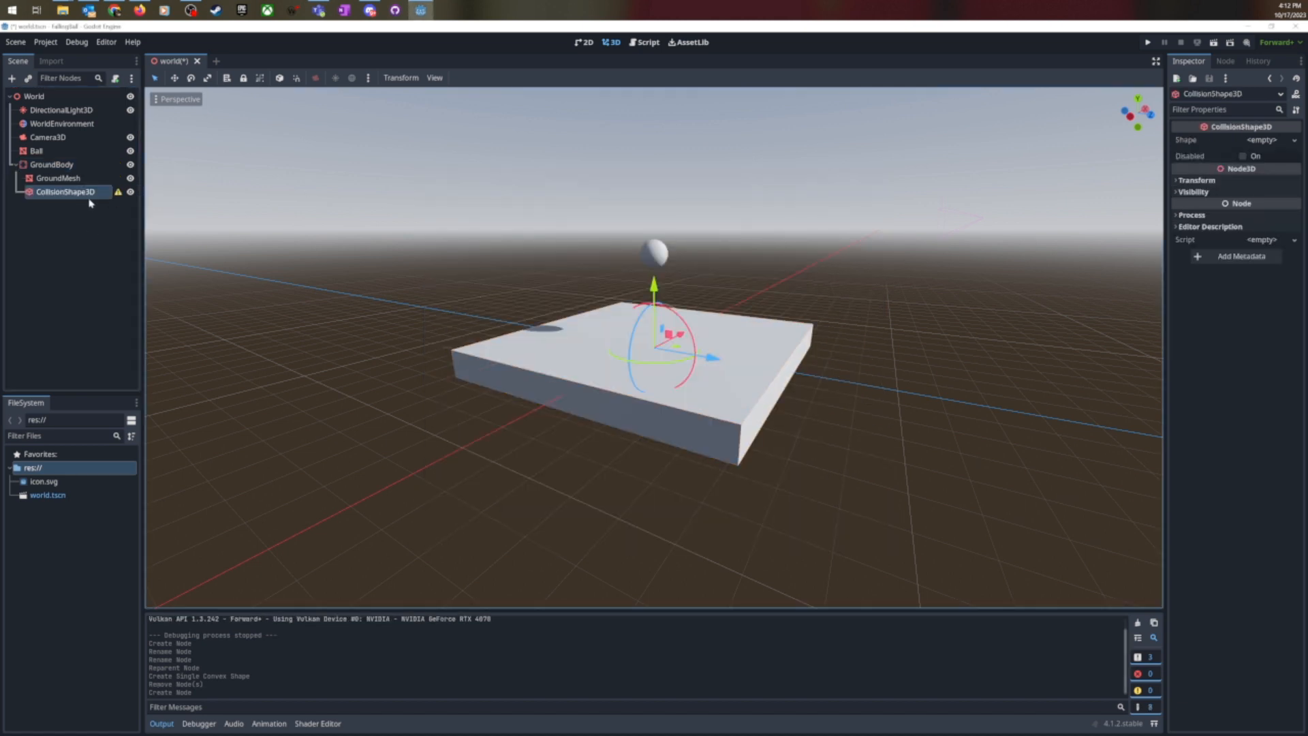
mouse_move(118, 194)
click(1283, 140)
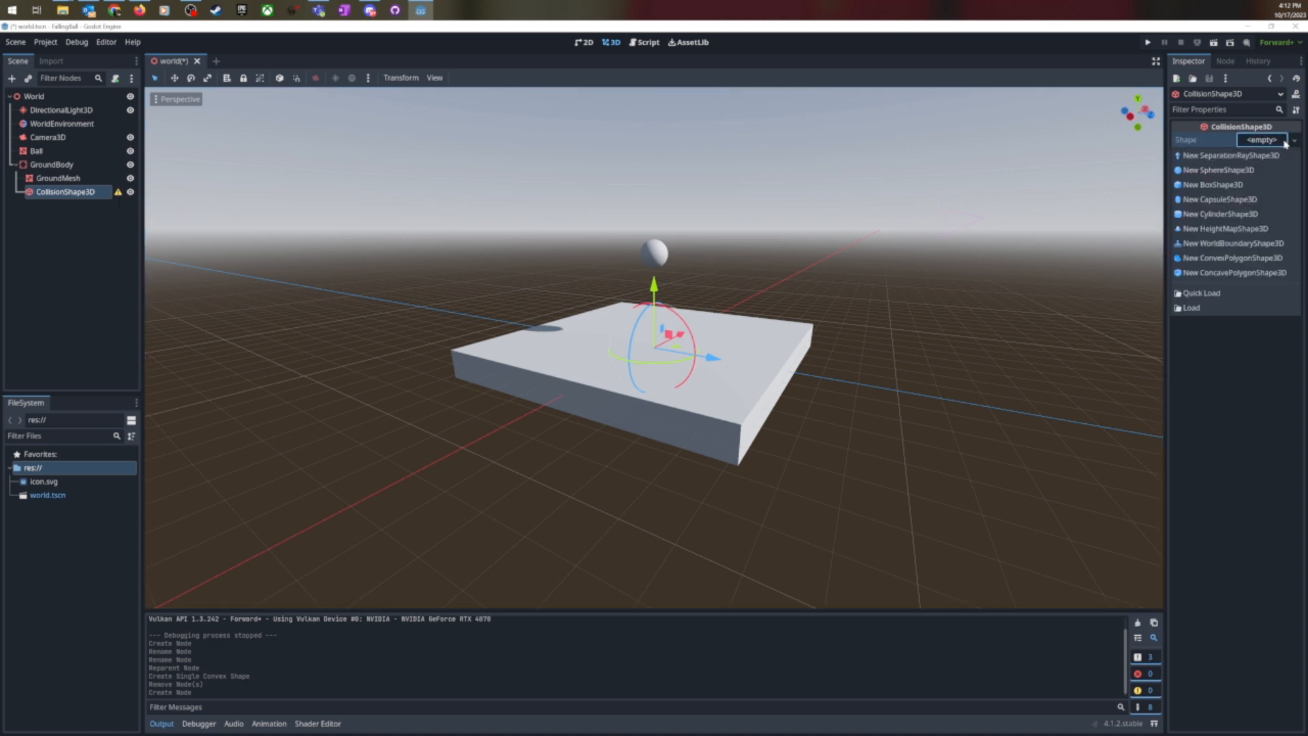
click(1212, 185)
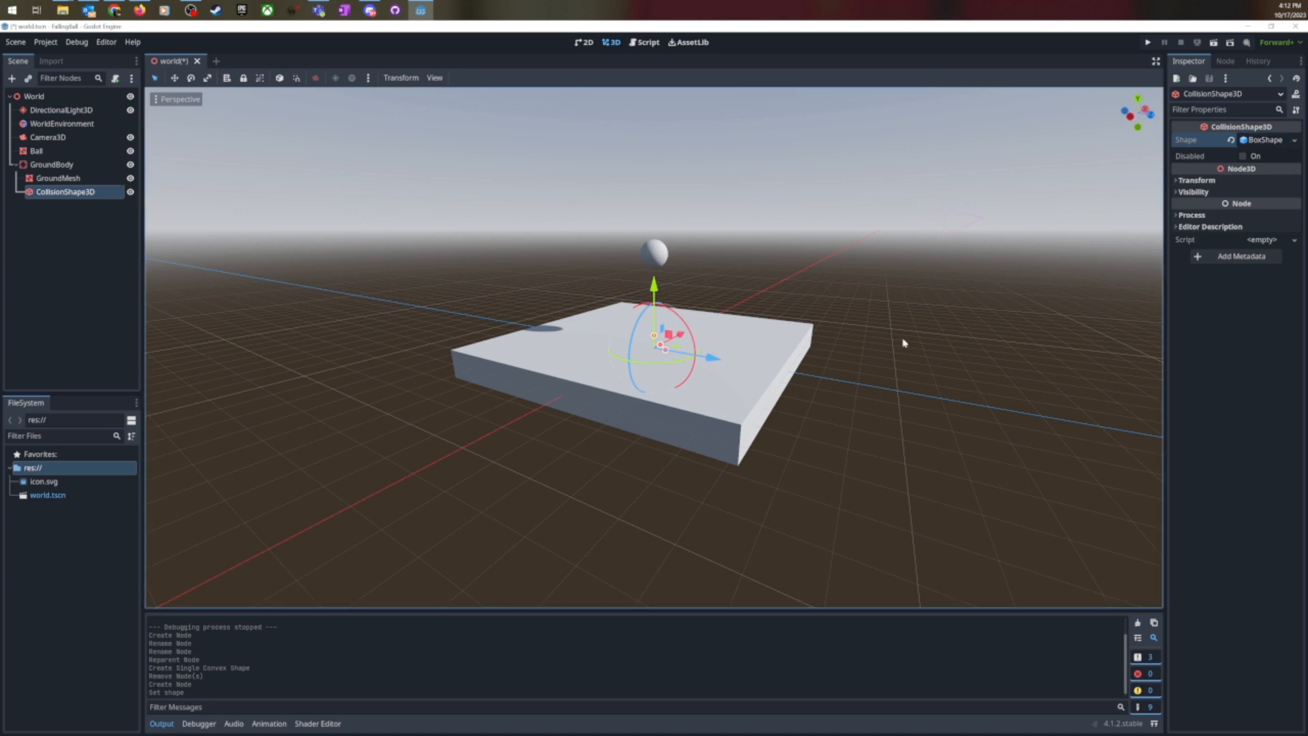
Set the collision box shape's size to 10 m in x and 10 m in z.
scroll(904, 343, up, 5)
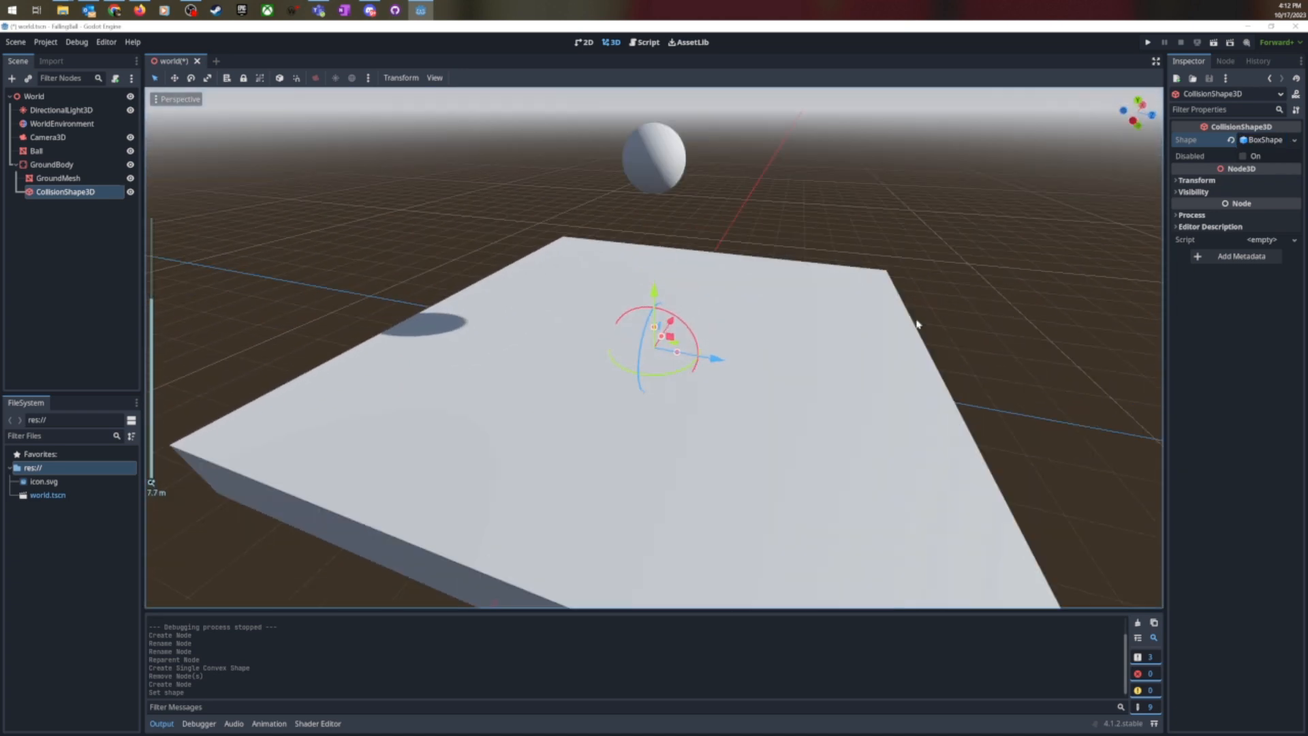
click(1263, 139)
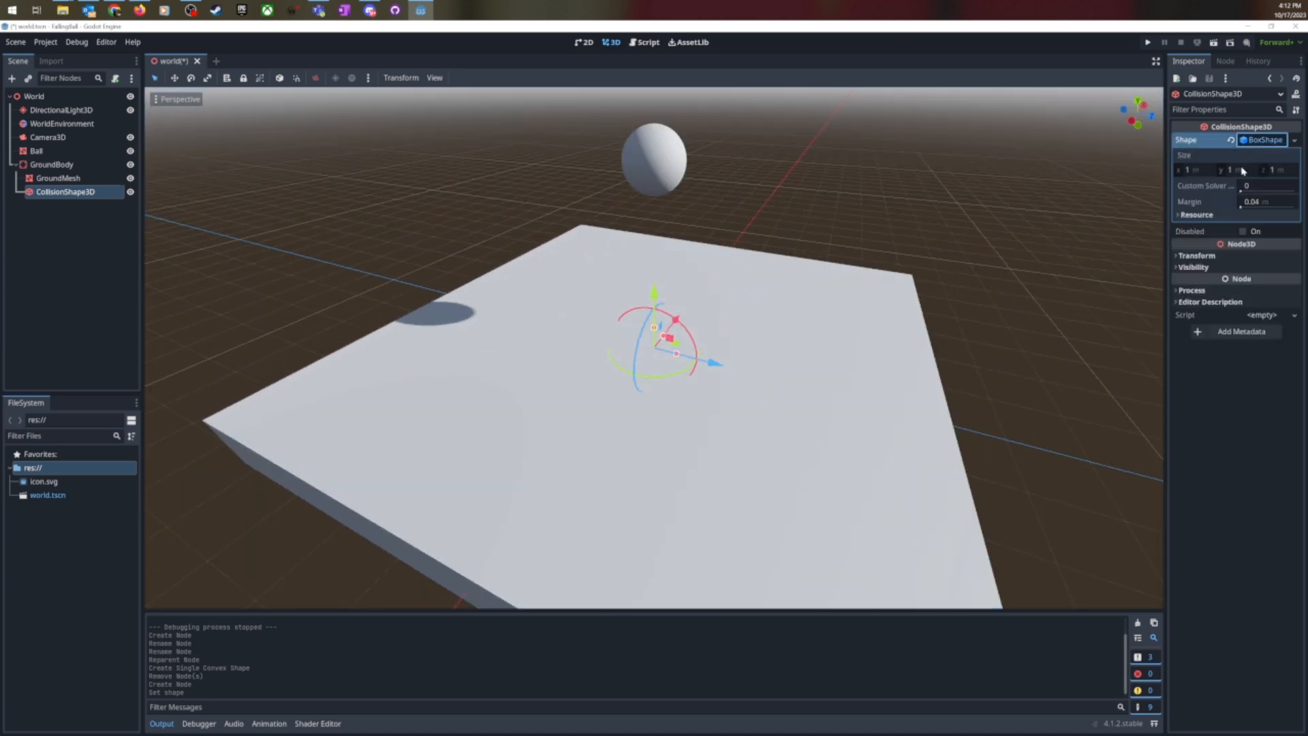
click(1189, 170)
text(10)
key(Tab)
key(Tab)
text(10)
key(Return)
scroll(1001, 280, down, 5)
middle_drag(1002, 280, 966, 292)
Undo the collision box's size changes, its shape assignment and the creation of the CollisionShape3D node.
key(ctrl+z)
key(ctrl+z)
key(ctrl+z)
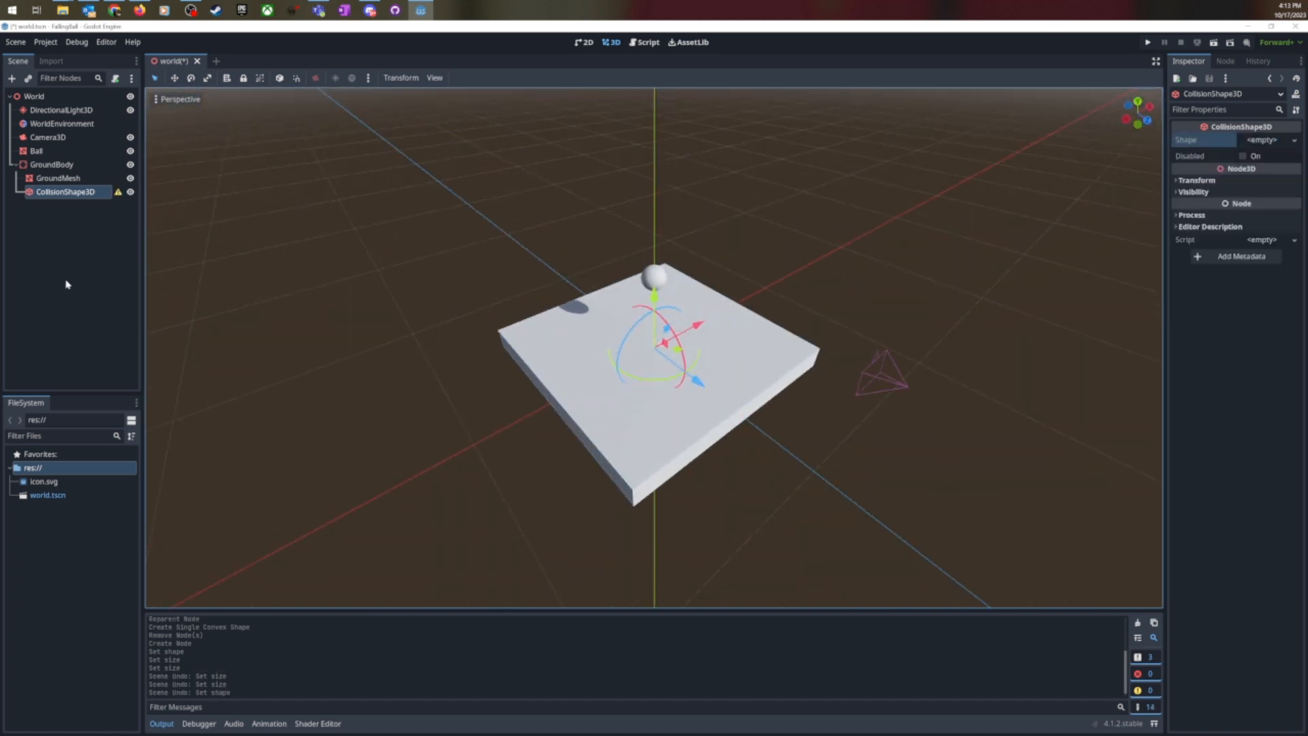
key(ctrl+z)
Create a single convex collision sibling for GroundMesh inside GroundBody.
click(68, 167)
click(60, 178)
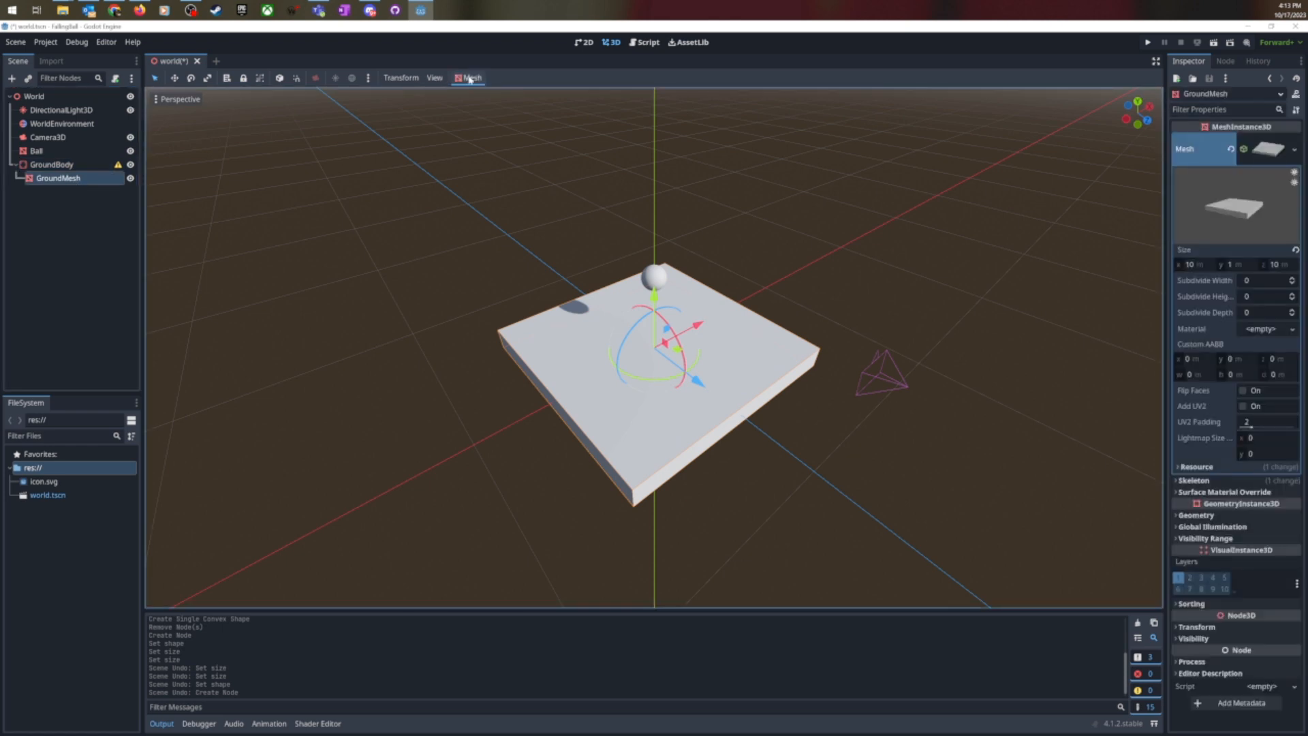
click(469, 78)
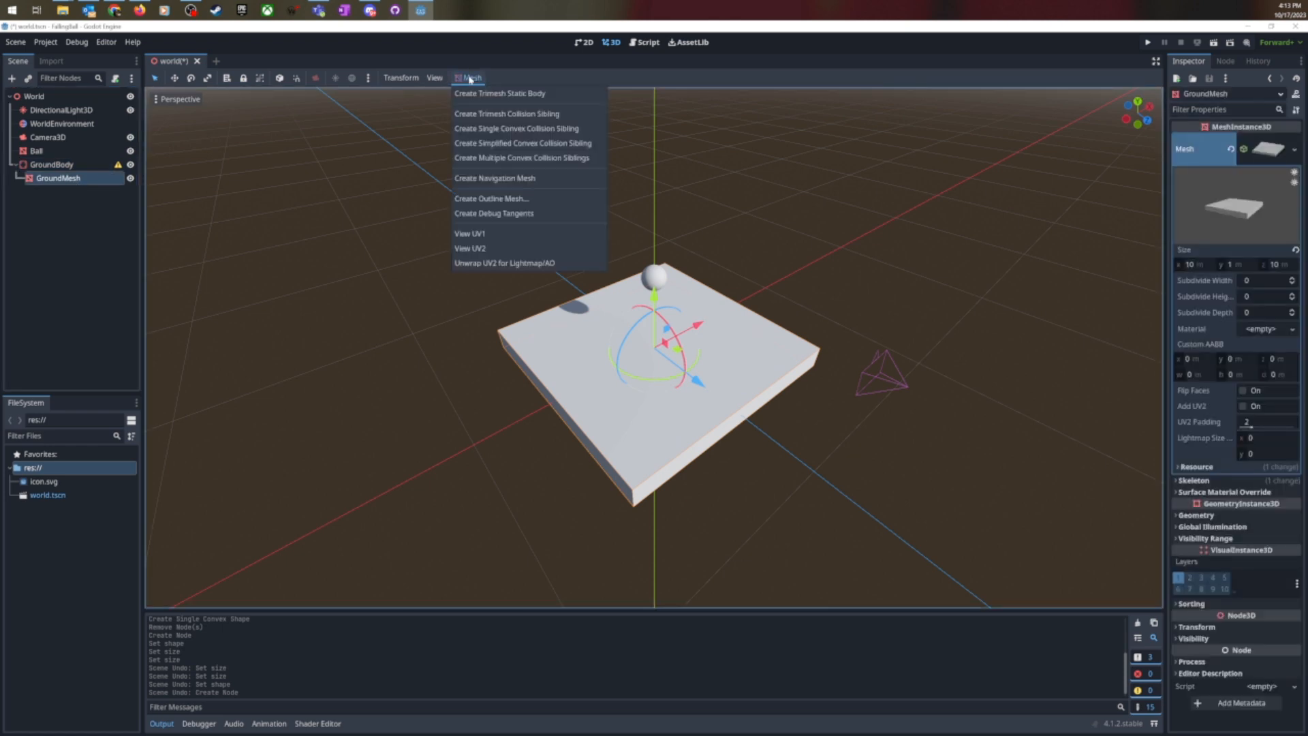
click(538, 129)
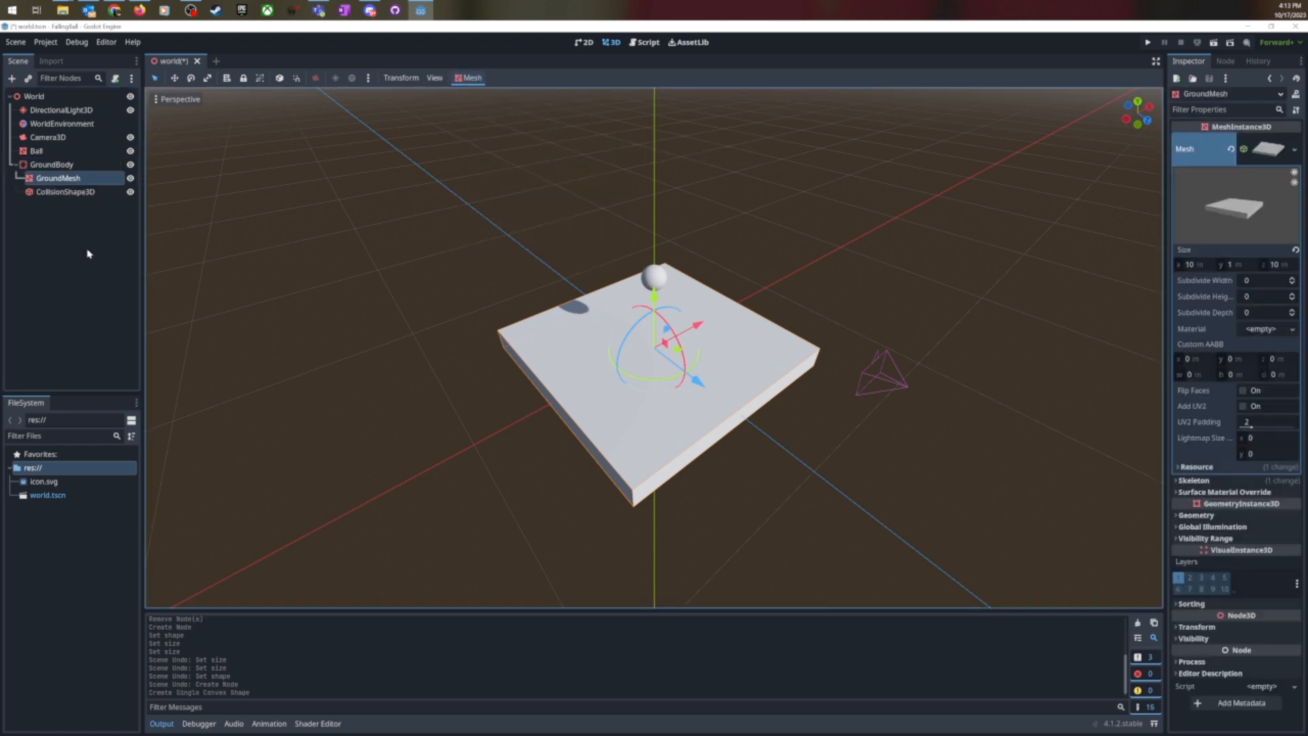
Add a RigidBody3D node as a child of the World root node.
middle_drag(806, 387, 820, 374)
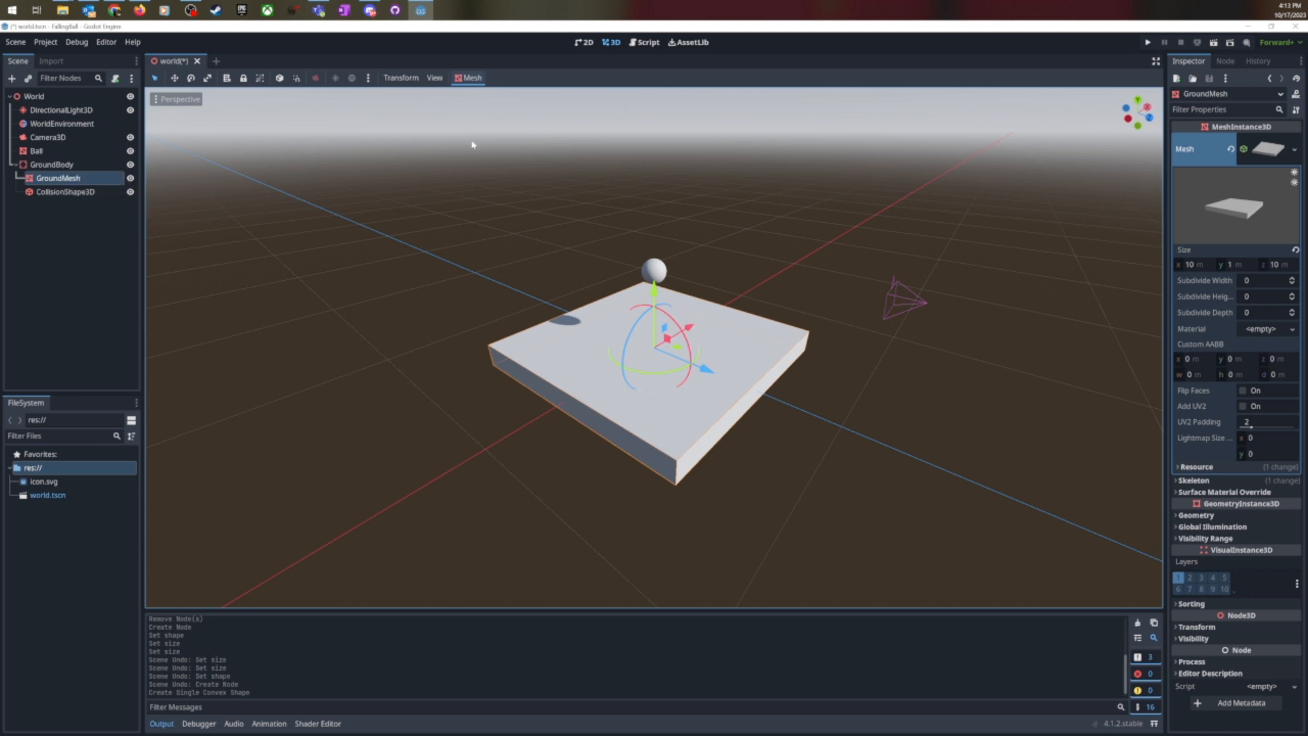
click(39, 150)
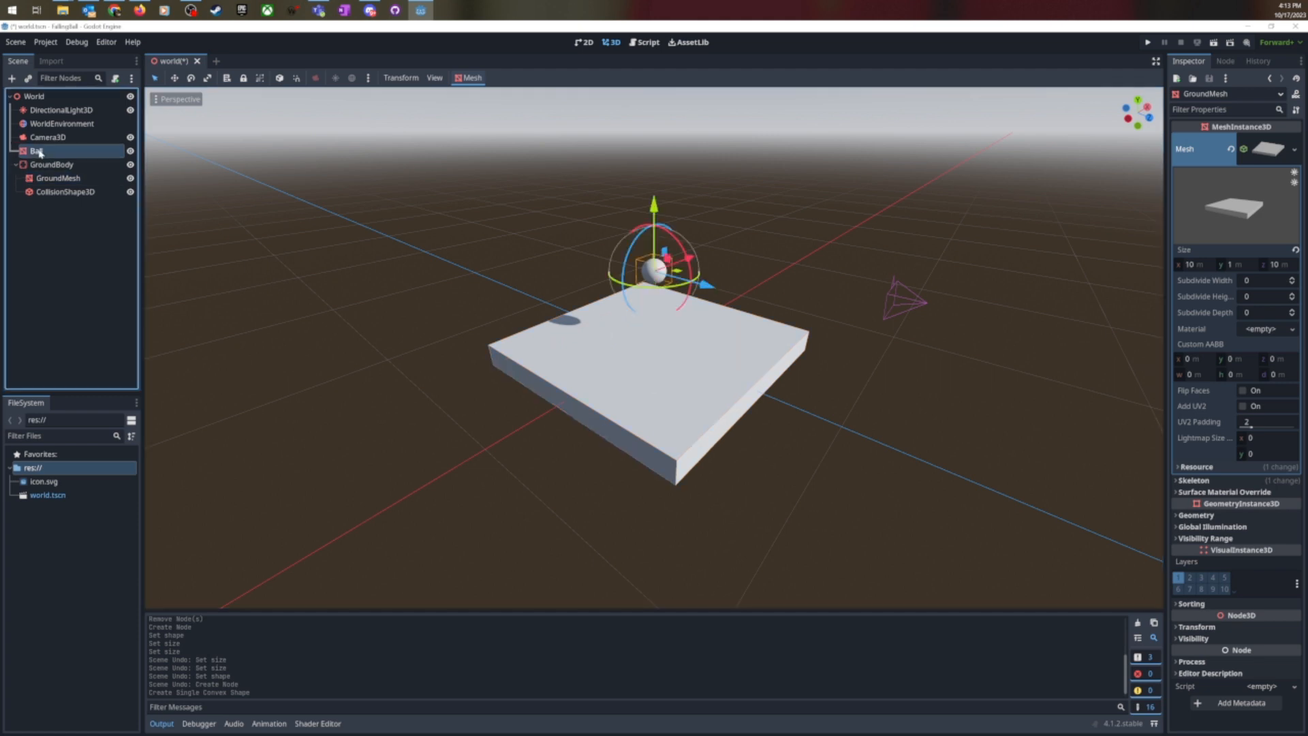
right_click(41, 151)
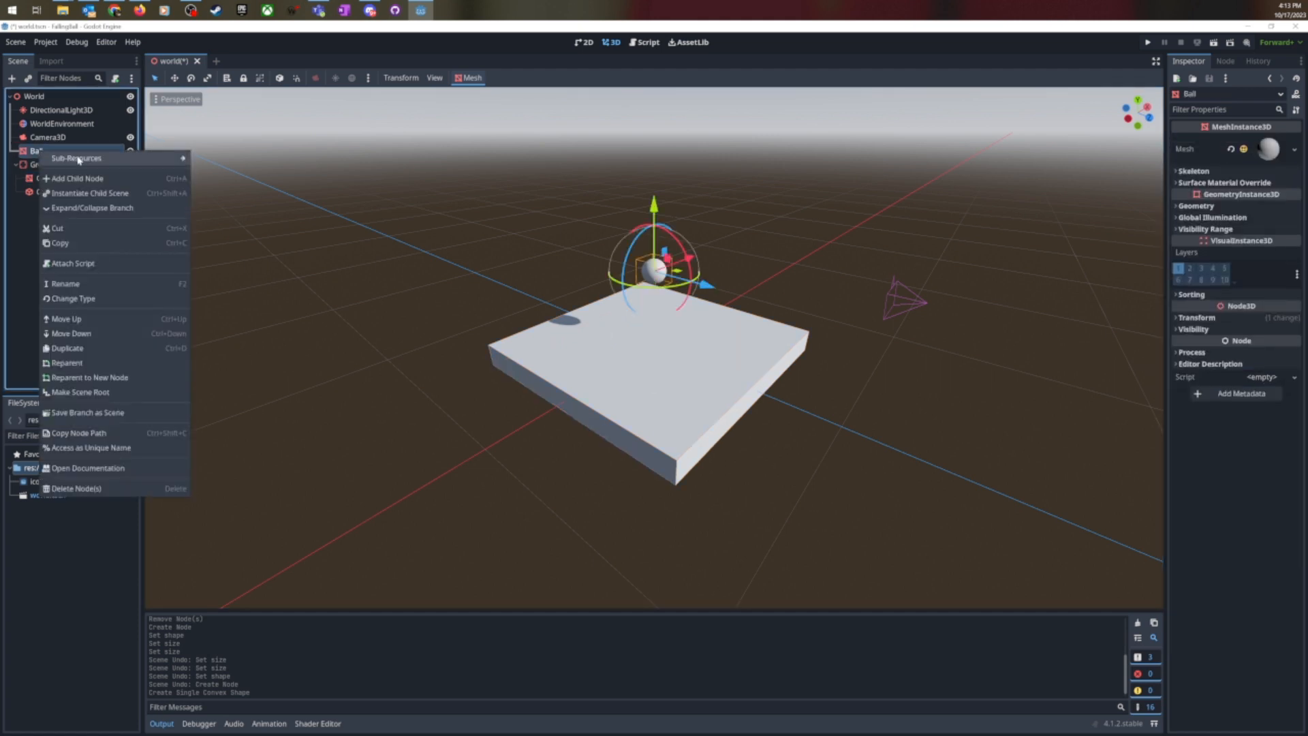
click(28, 203)
right_click(36, 96)
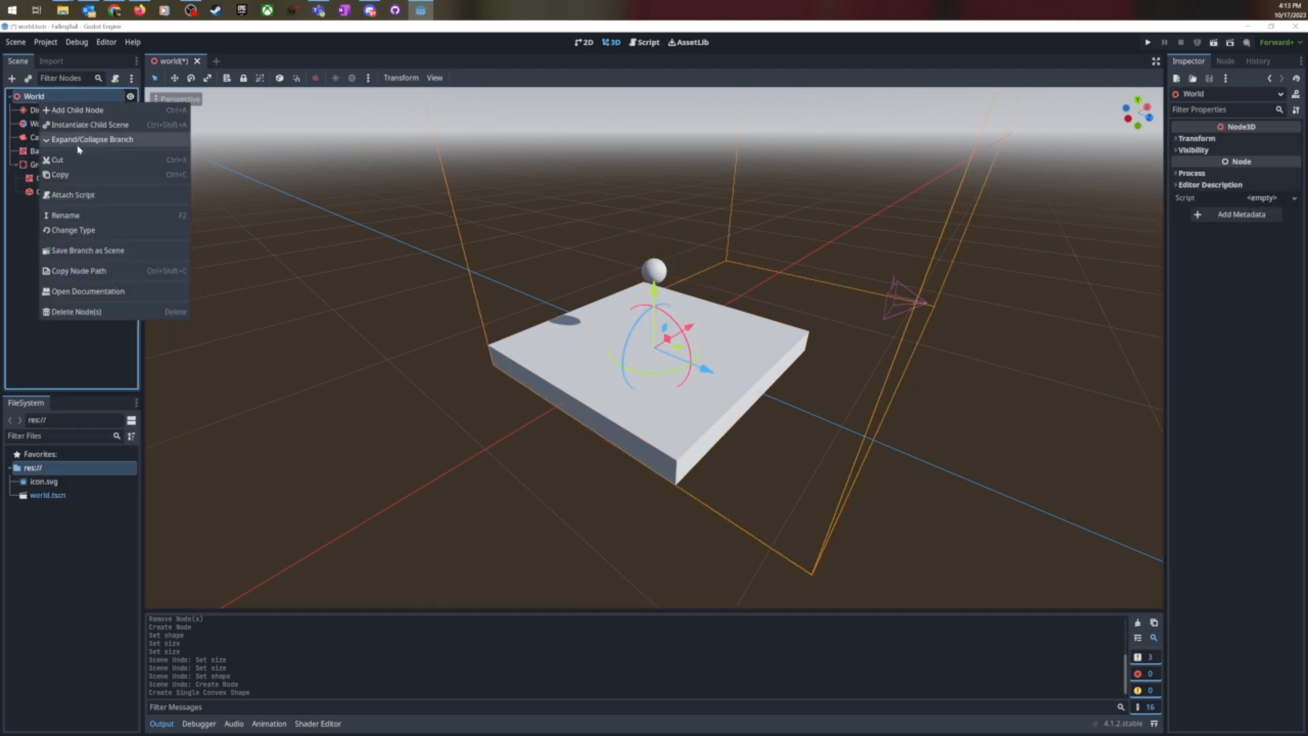
click(75, 114)
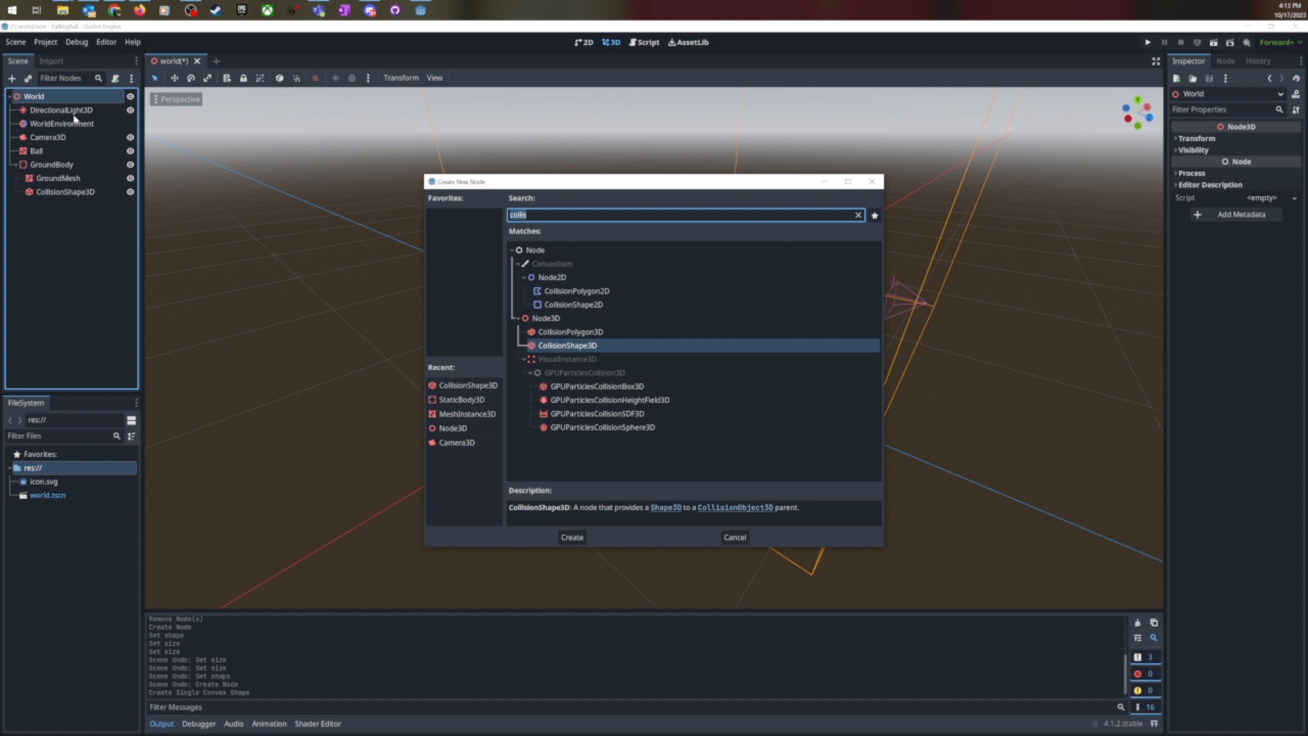
text(rigid)
key(Return)
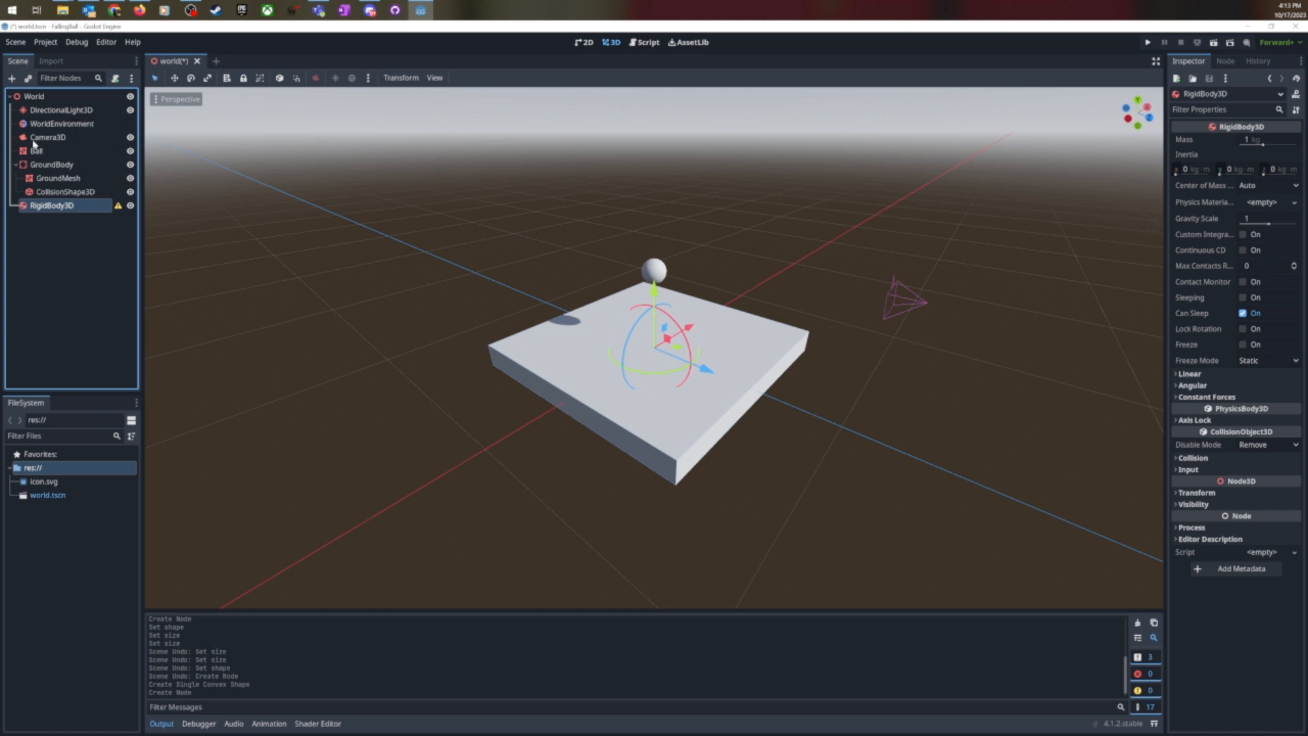
Rename the new RigidBody3D node as BallBody.
key(F2)
text(Ball)
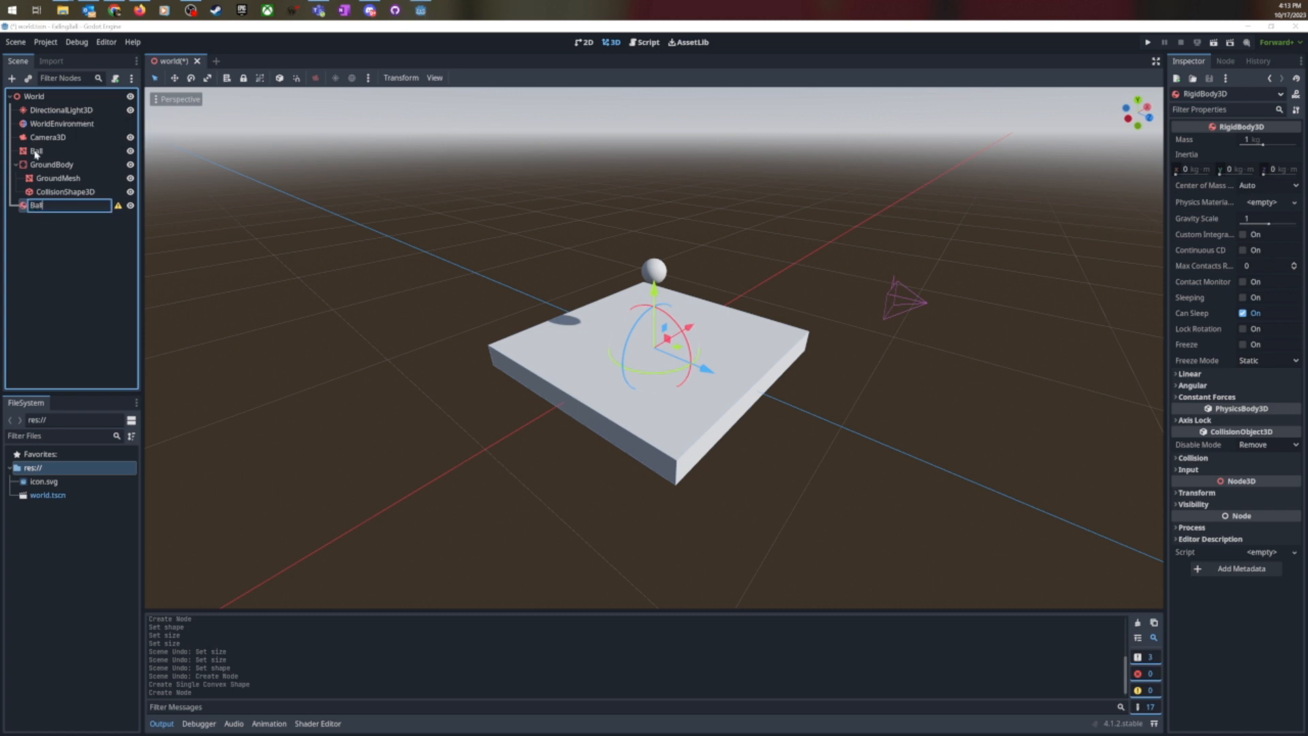
text(Body)
key(Return)
Reparent the Ball mesh under BallBody and create a single convex collision sibling for it.
drag(36, 152, 49, 207)
click(472, 76)
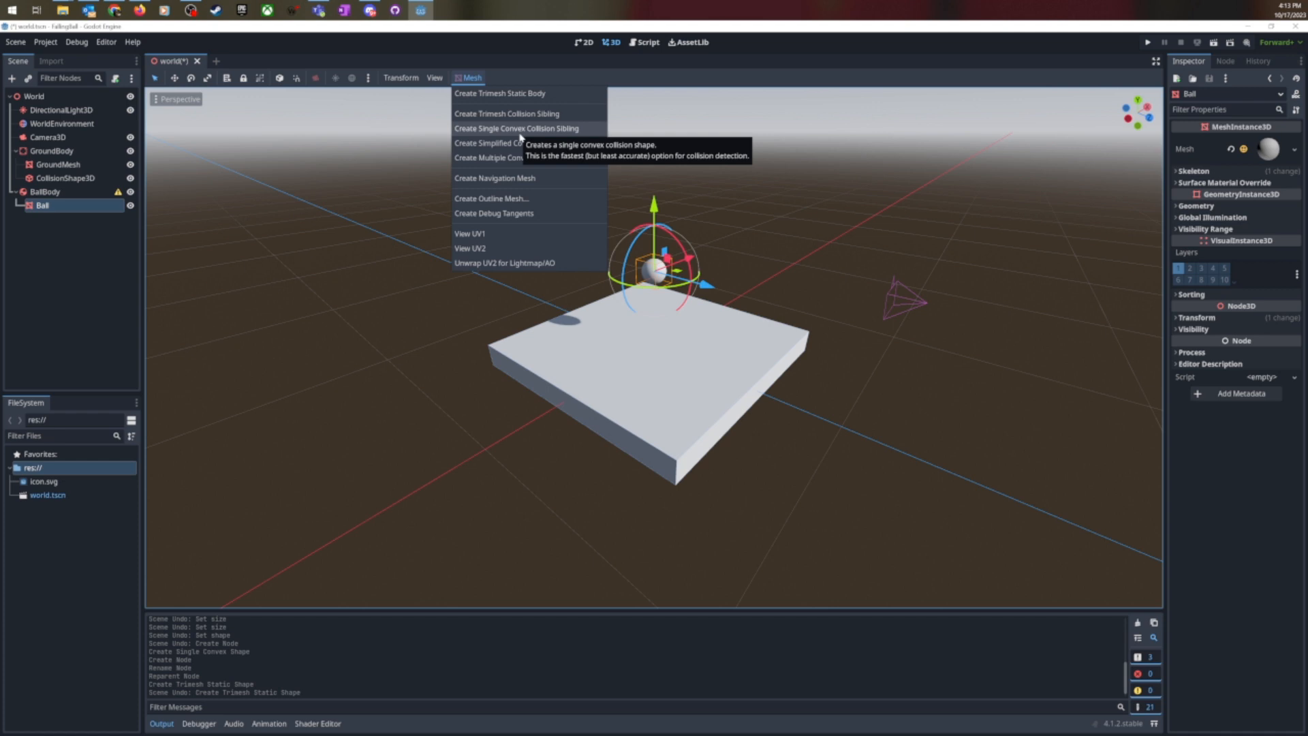
click(519, 128)
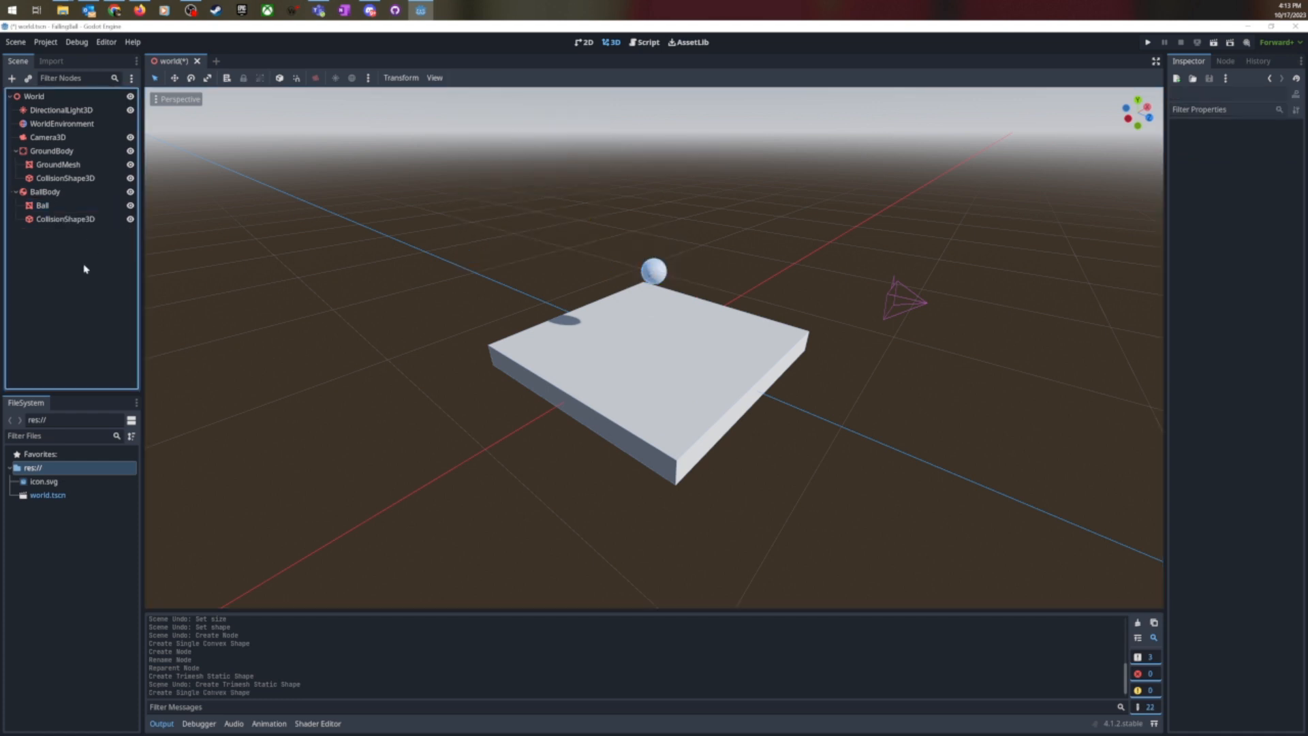
click(71, 221)
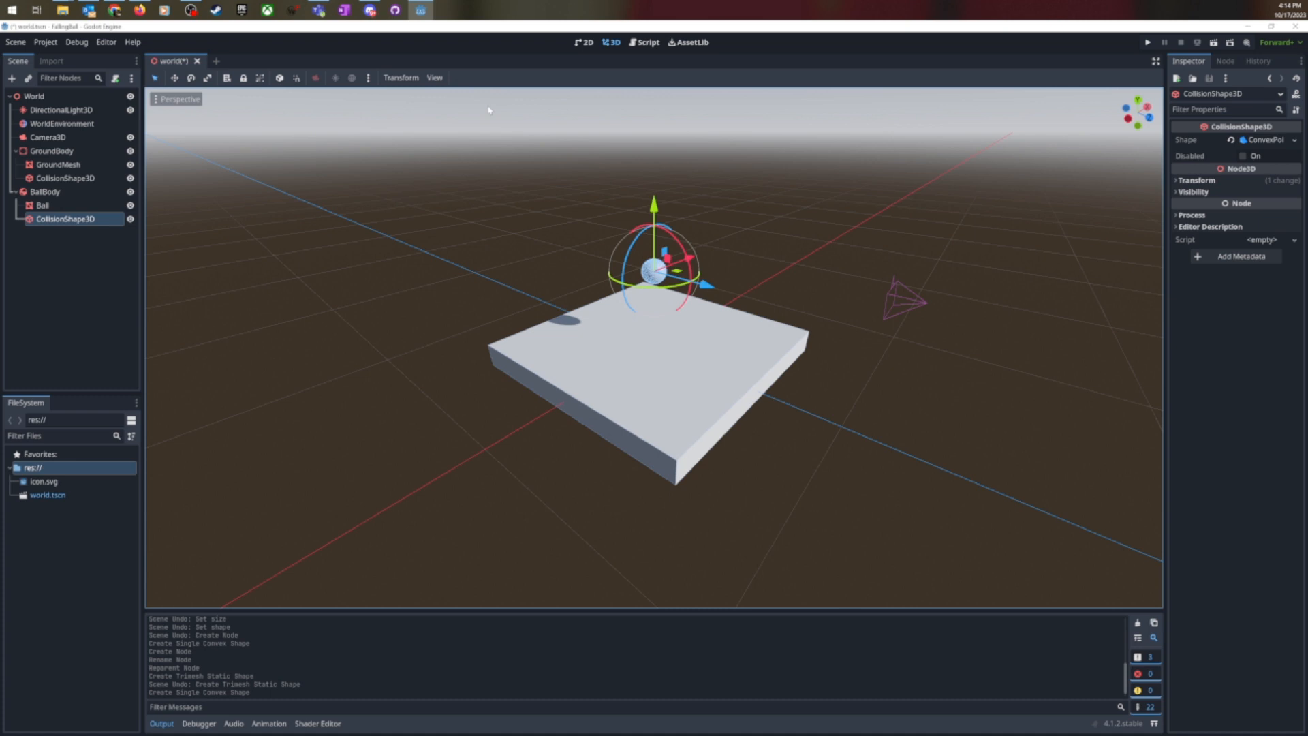
Rename the Ball mesh node inside BallBody as BallMesh.
double_click(45, 206)
key(End)
text(Mesh)
key(Return)
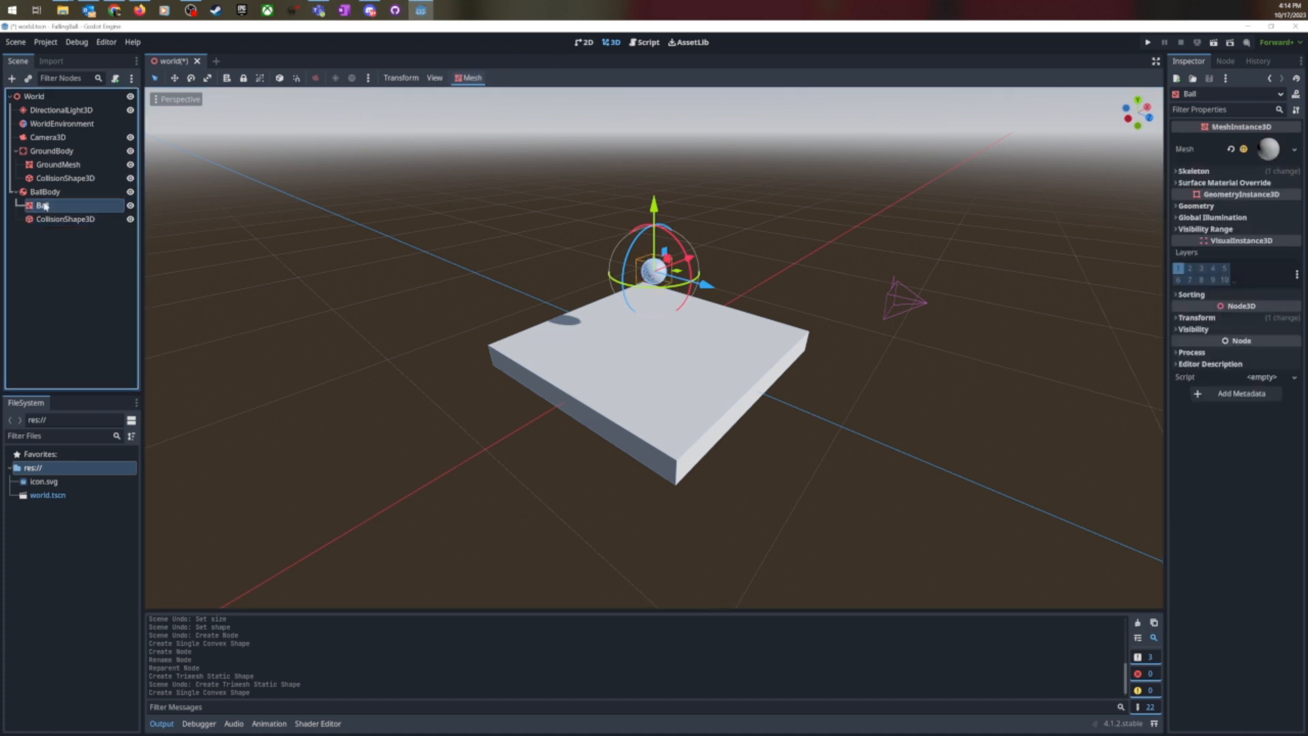
click(44, 236)
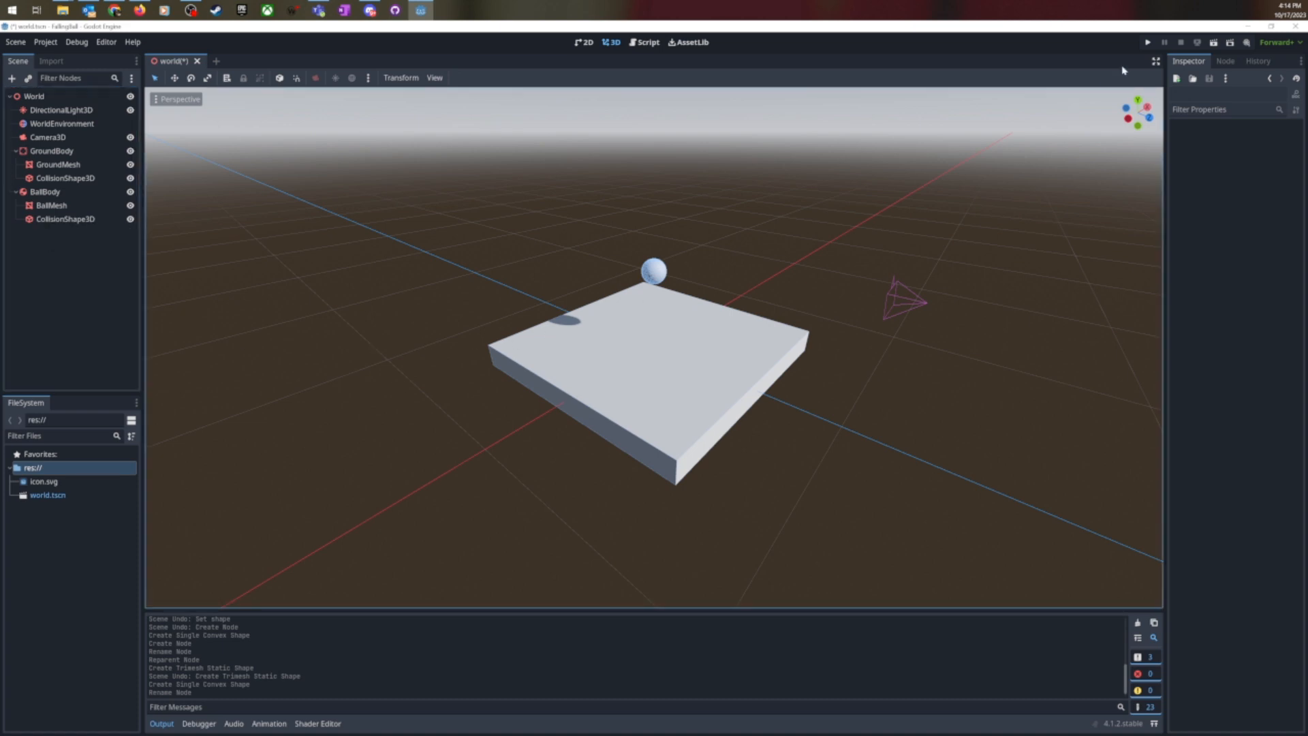
Run the project to watch the ball fall onto the ground, and close the game window.
click(1148, 43)
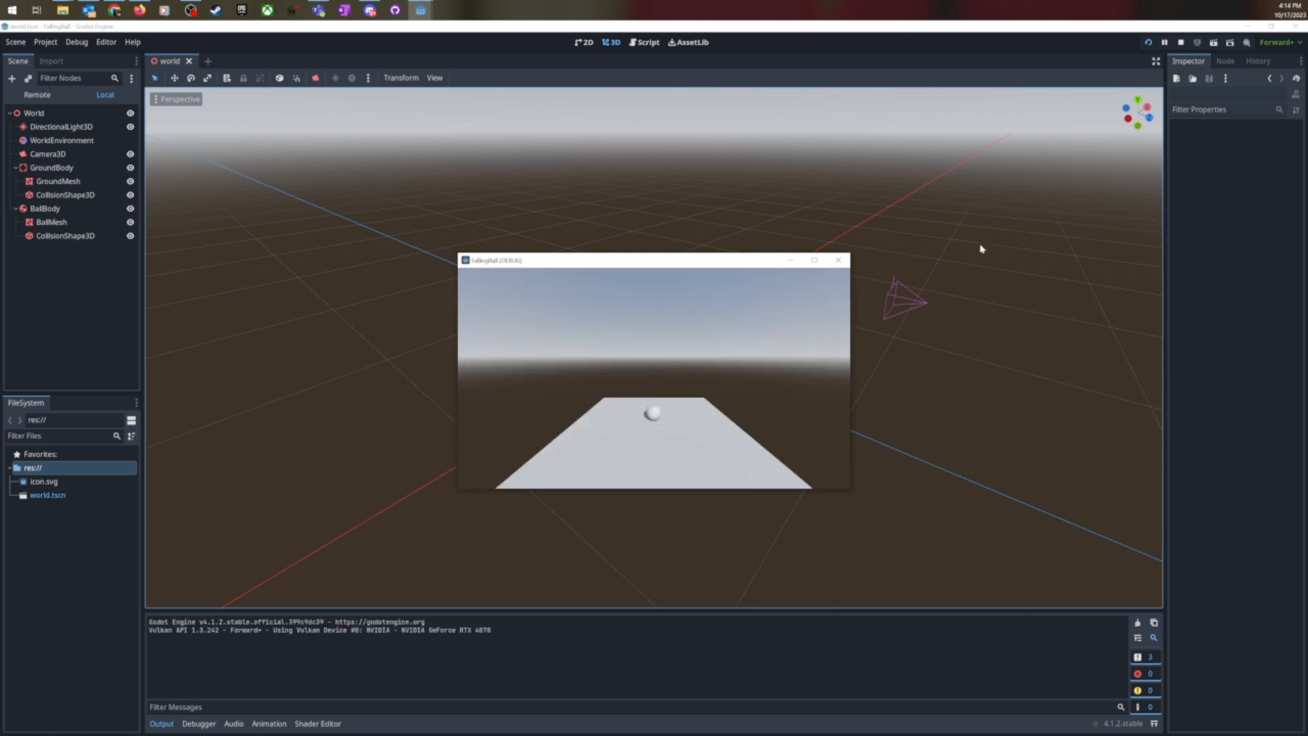
click(838, 260)
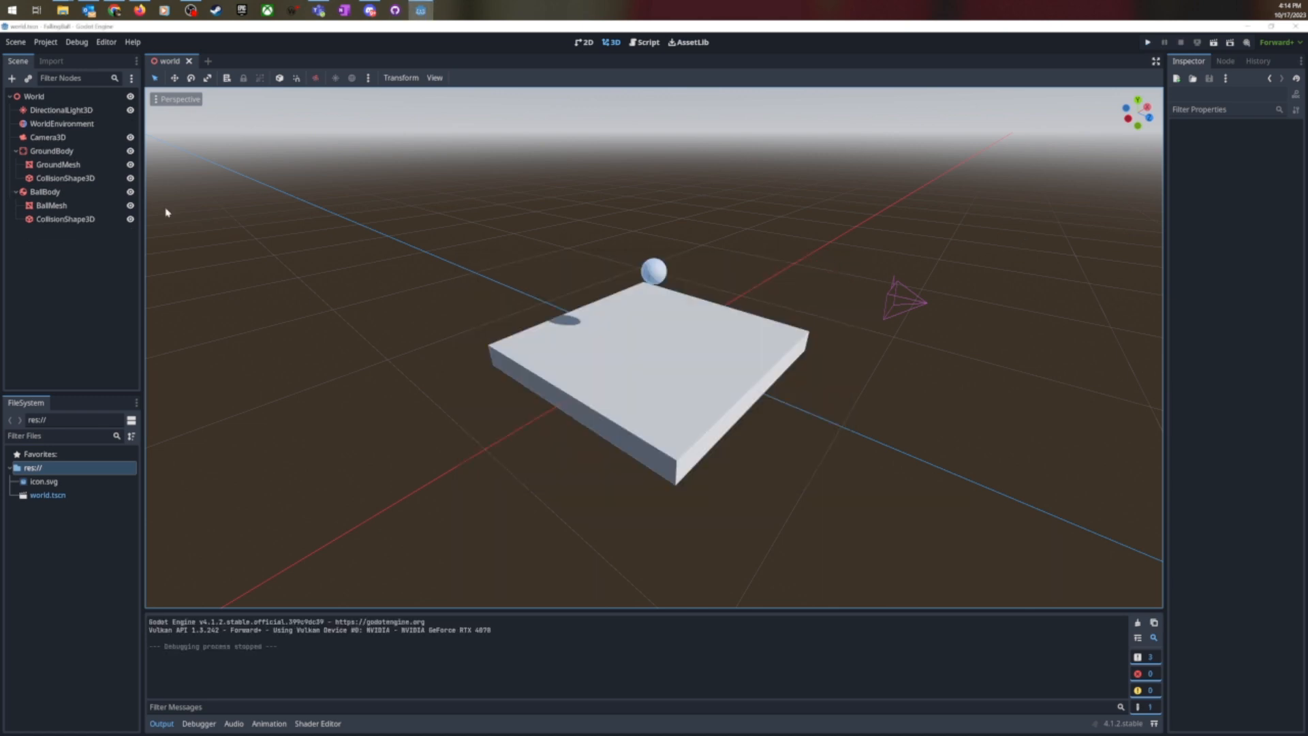
Give BallBody a new PhysicsMaterial as its physics material override and set its bounce to 0.73.
click(58, 194)
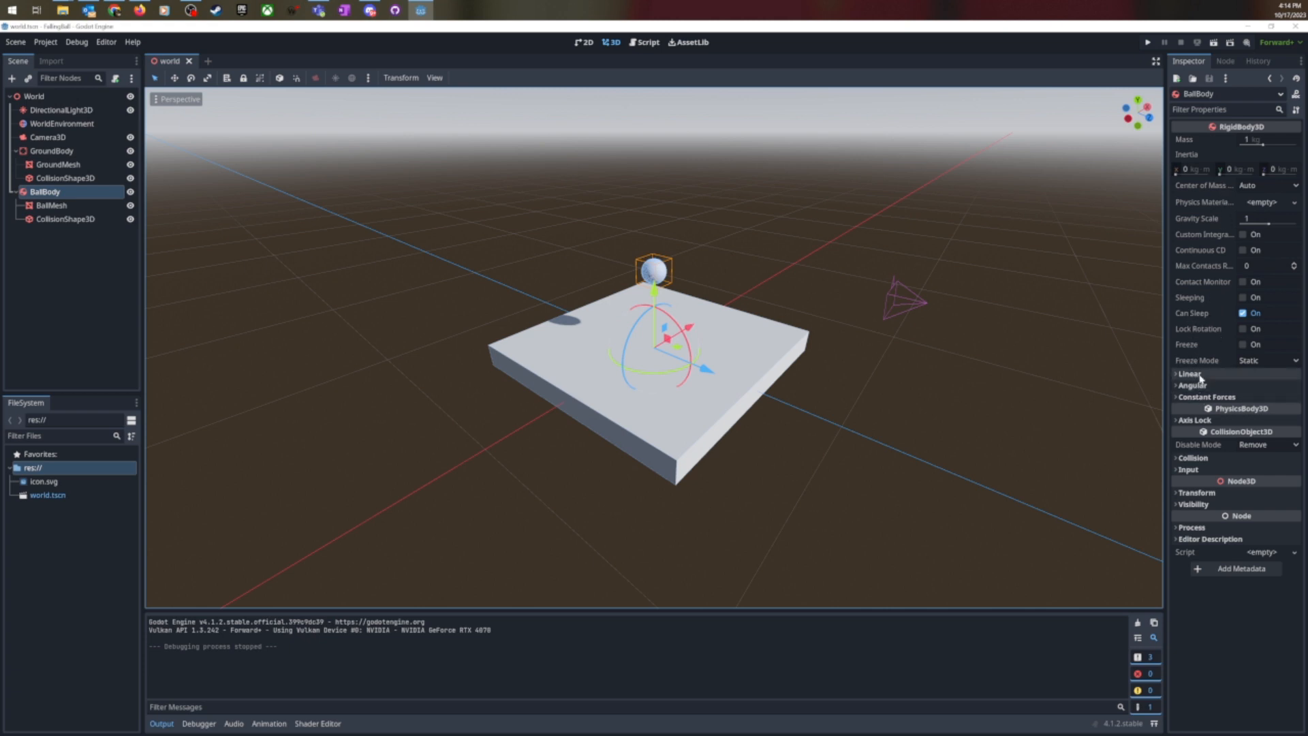
click(1267, 204)
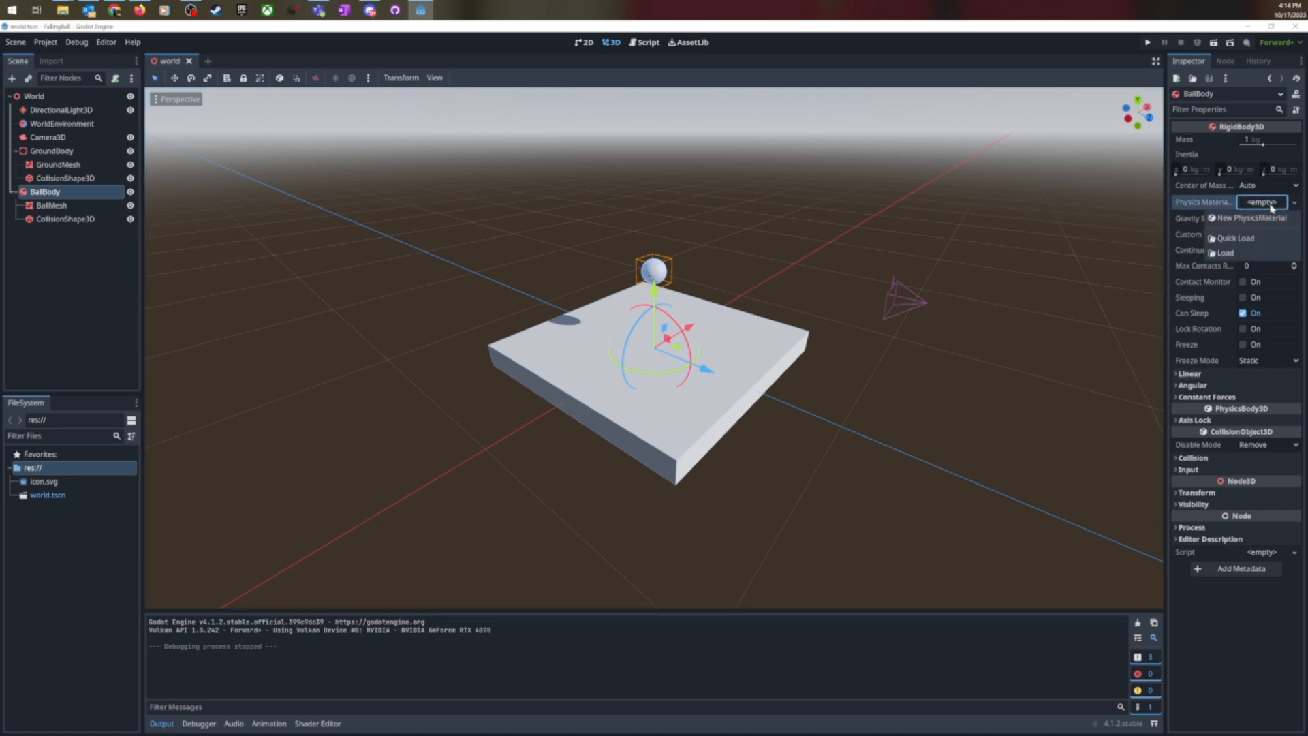
click(1260, 218)
click(1262, 202)
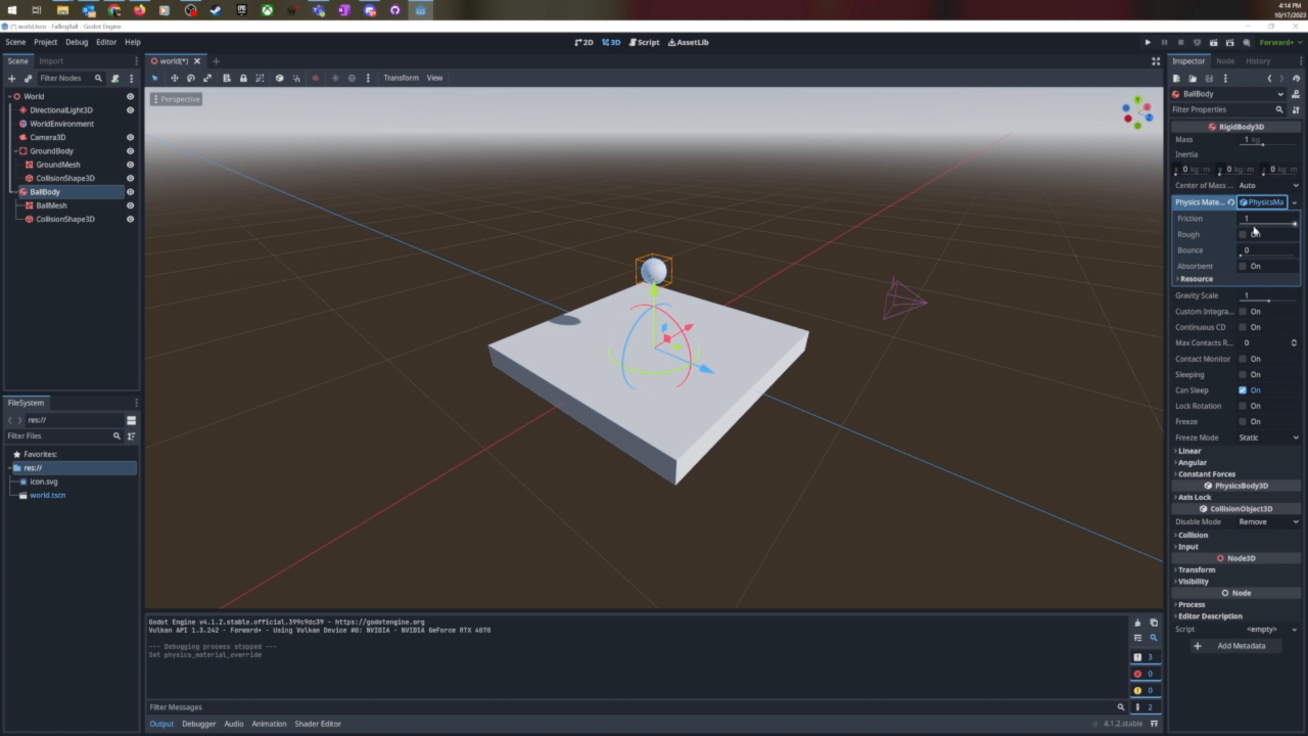
drag(1241, 256, 1281, 257)
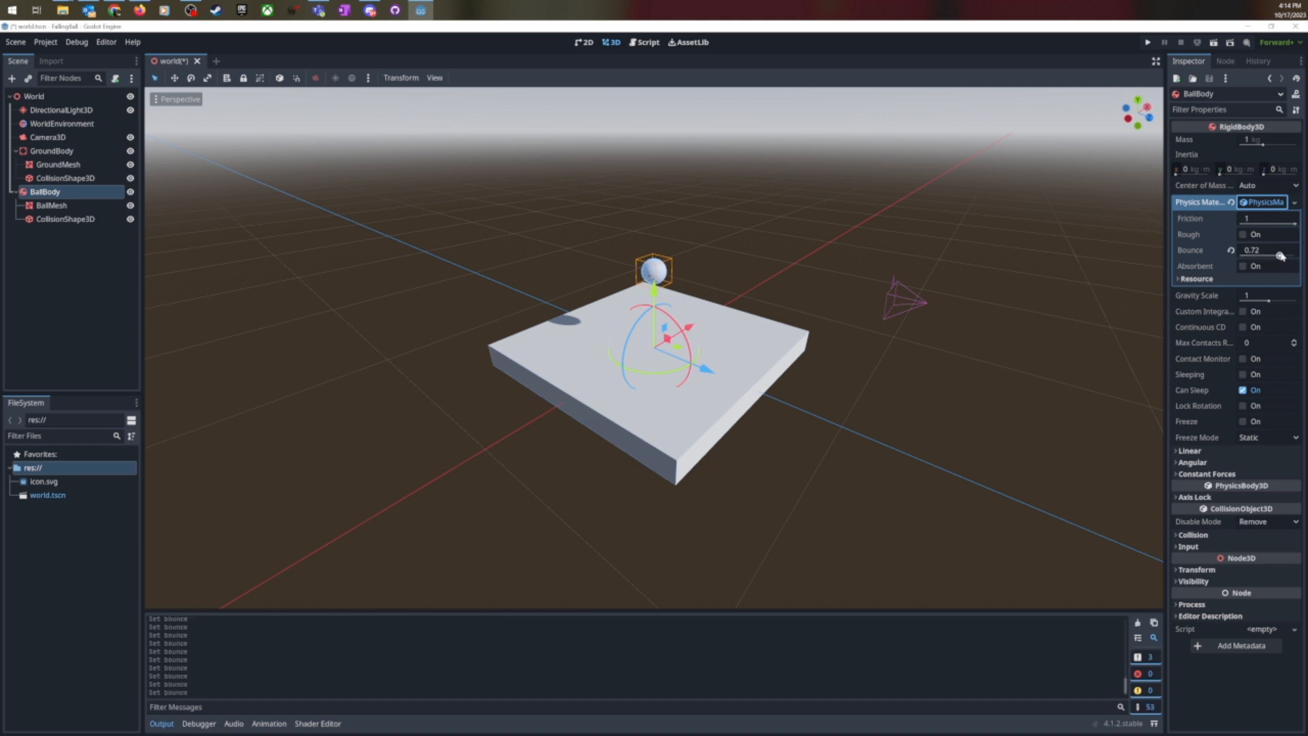
Run the project again to check how the ball bounces, and close the game window.
click(1147, 43)
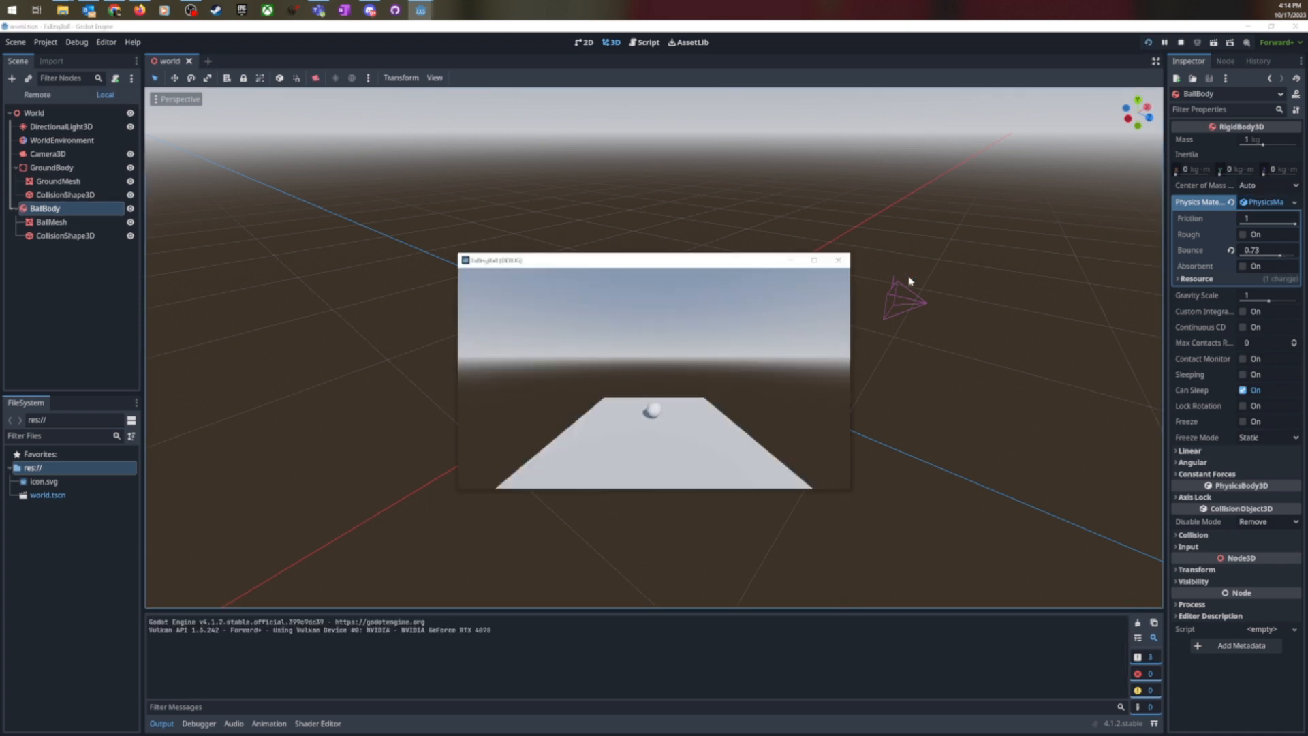
click(839, 260)
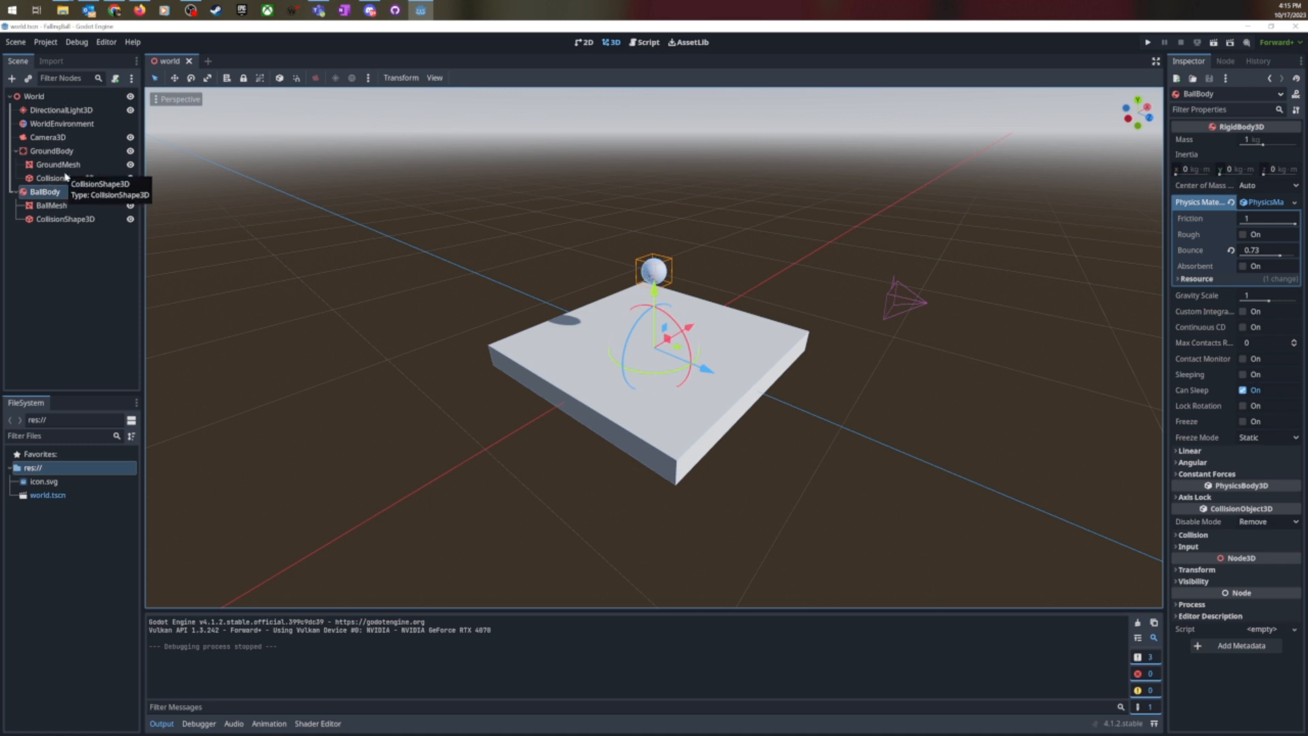
click(57, 239)
click(57, 207)
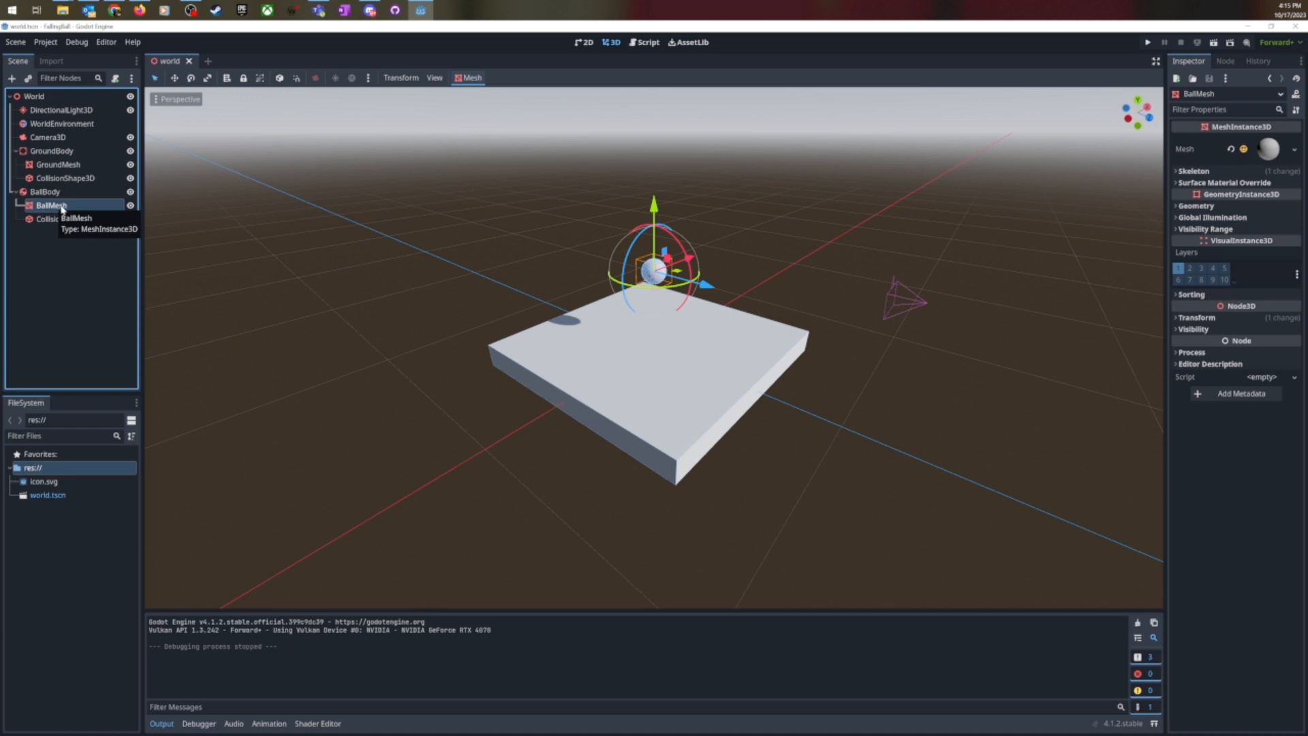
click(45, 192)
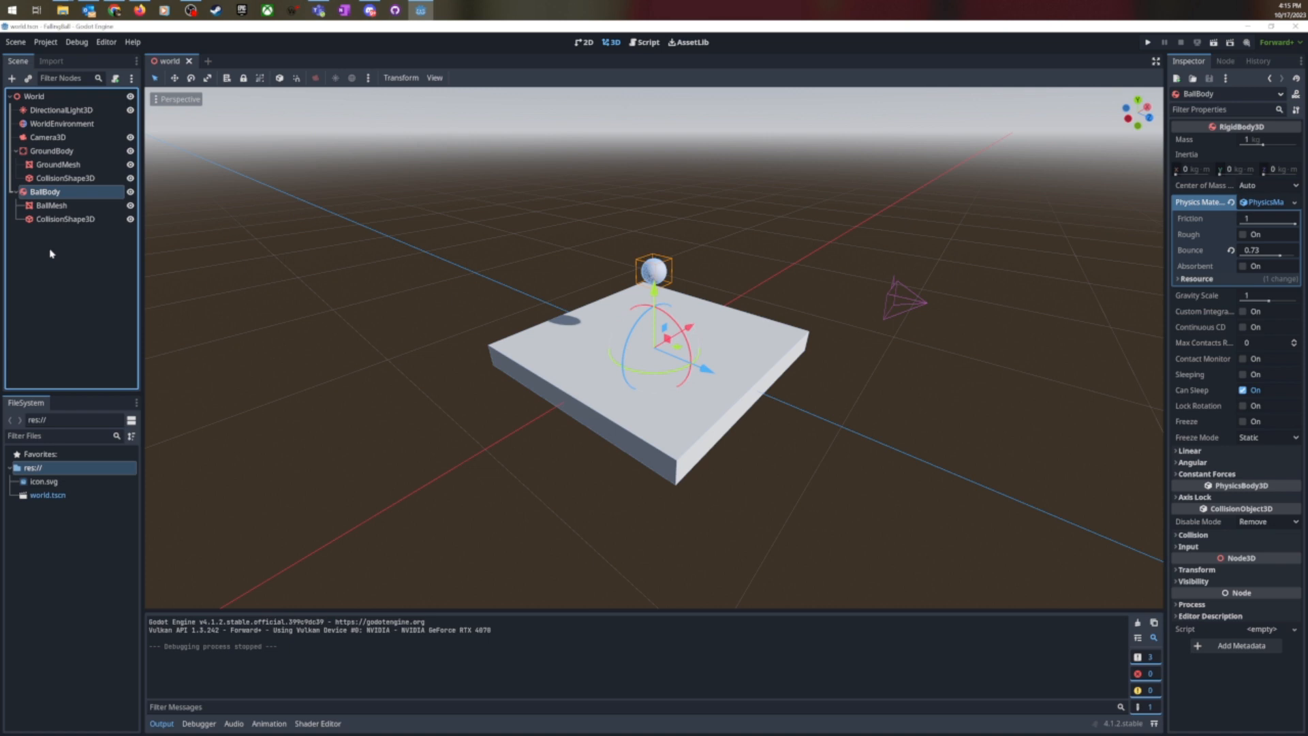
click(70, 219)
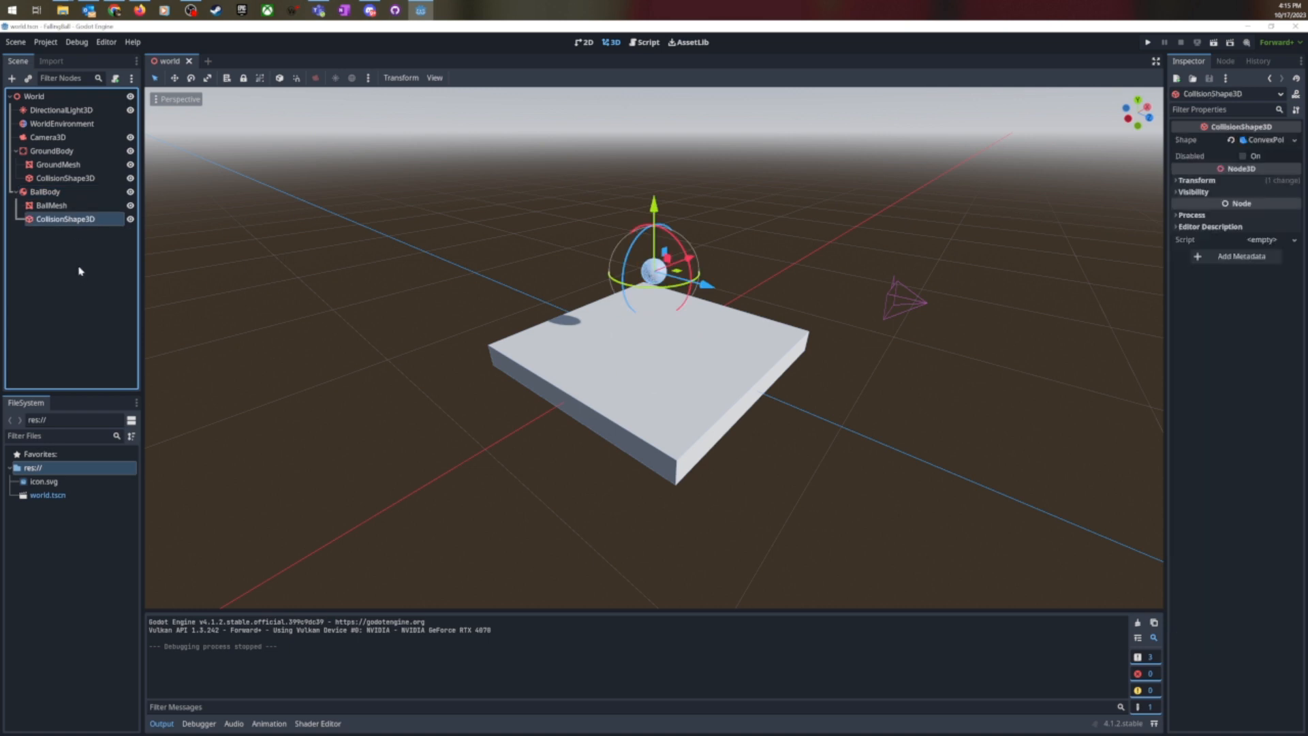